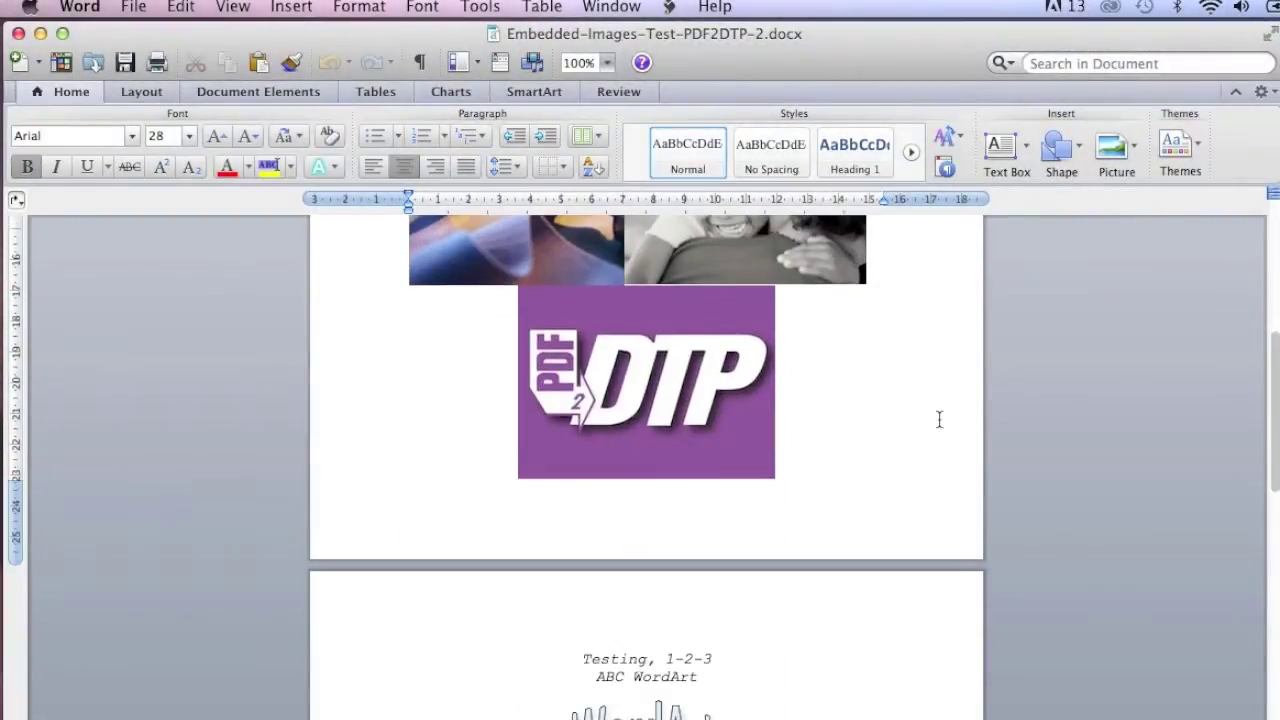
Step: Scroll the layout, then choose Embedded-Images-Test-PDF2DTP-2.docx to place
scroll(939, 419, "down", 4)
scroll(939, 419, "down", 3)
scroll(939, 419, "down", 2)
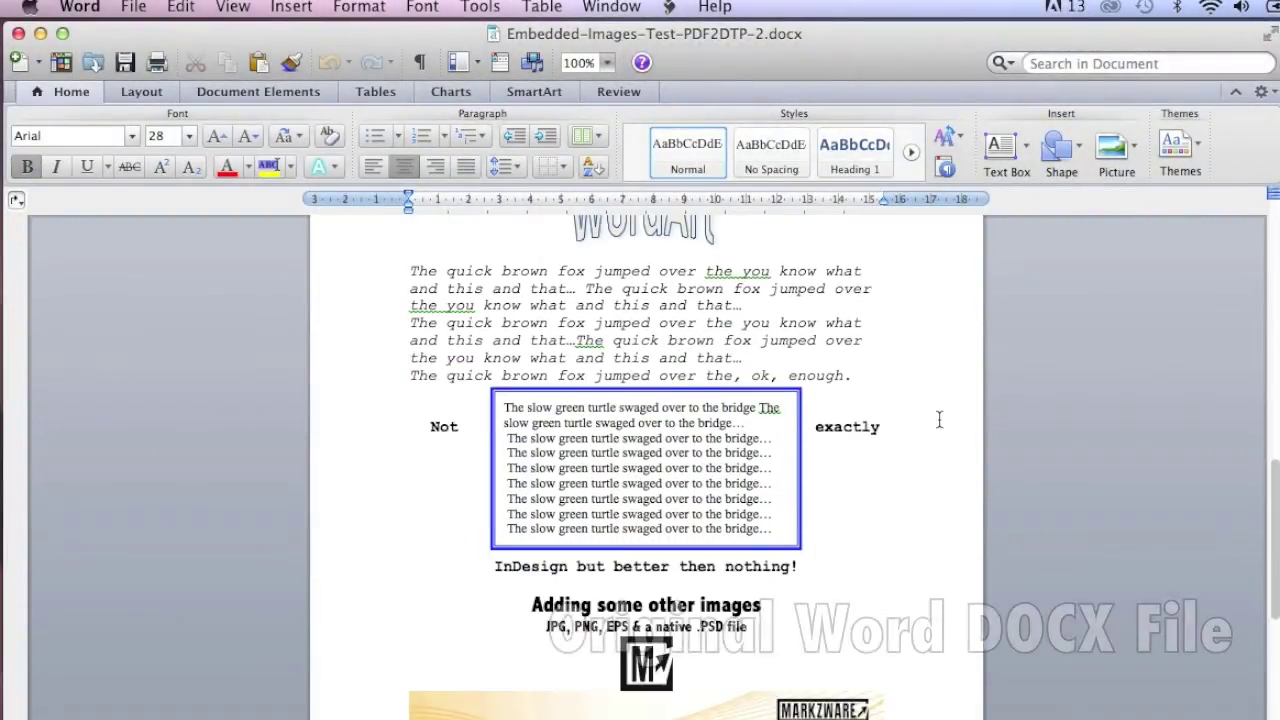
scroll(937, 420, "down", 5)
scroll(937, 420, "down", 1)
scroll(940, 422, "down", 2)
scroll(937, 420, "down", 5)
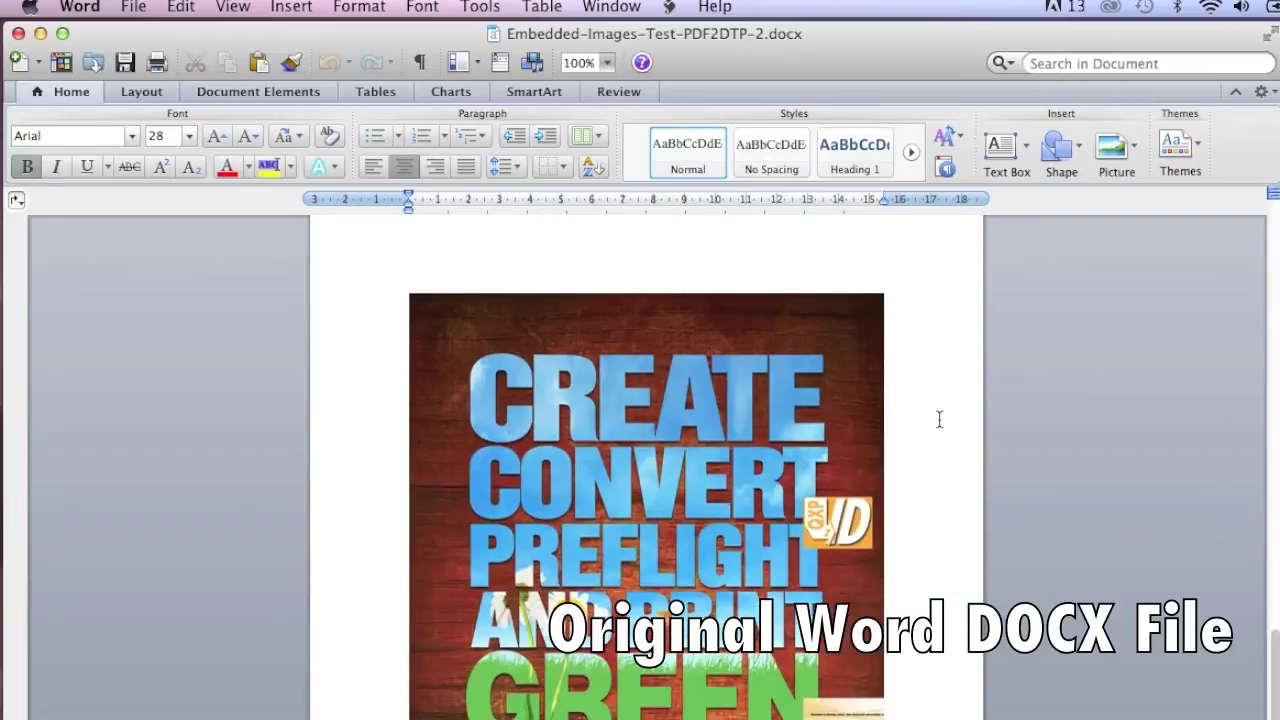
scroll(937, 420, "down", 4)
scroll(910, 416, "up", 10)
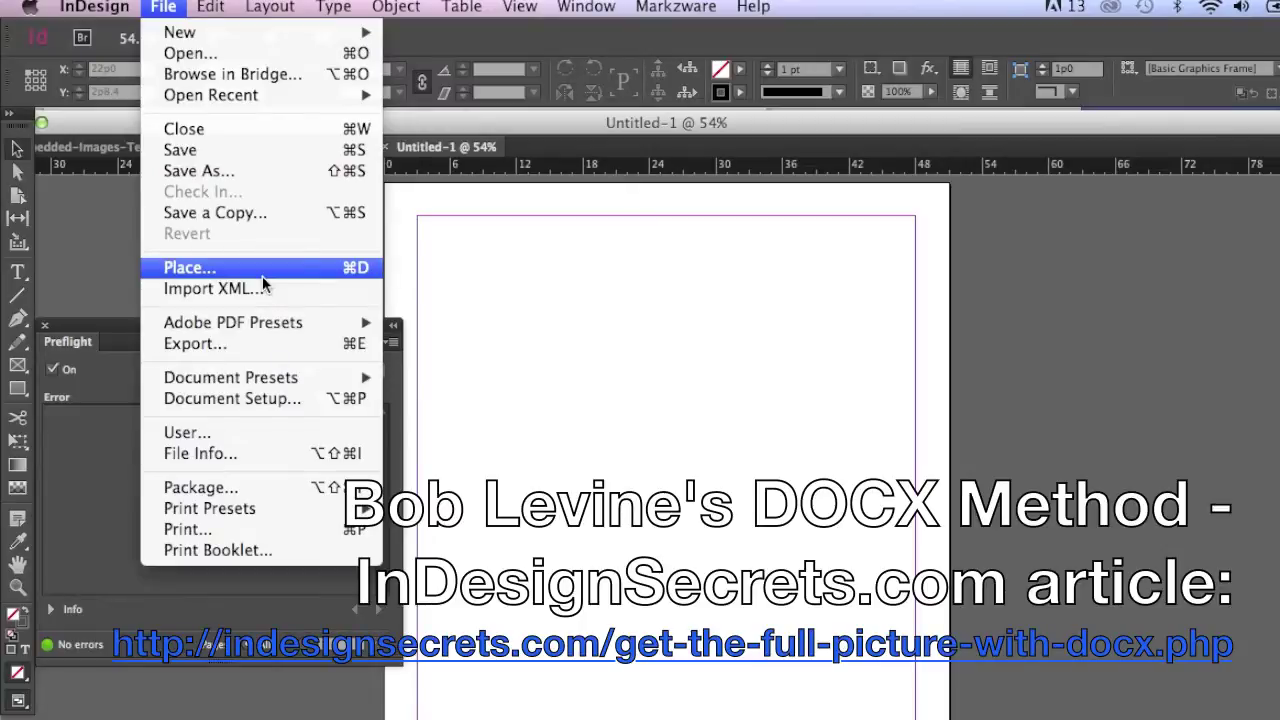
left_click(262, 276)
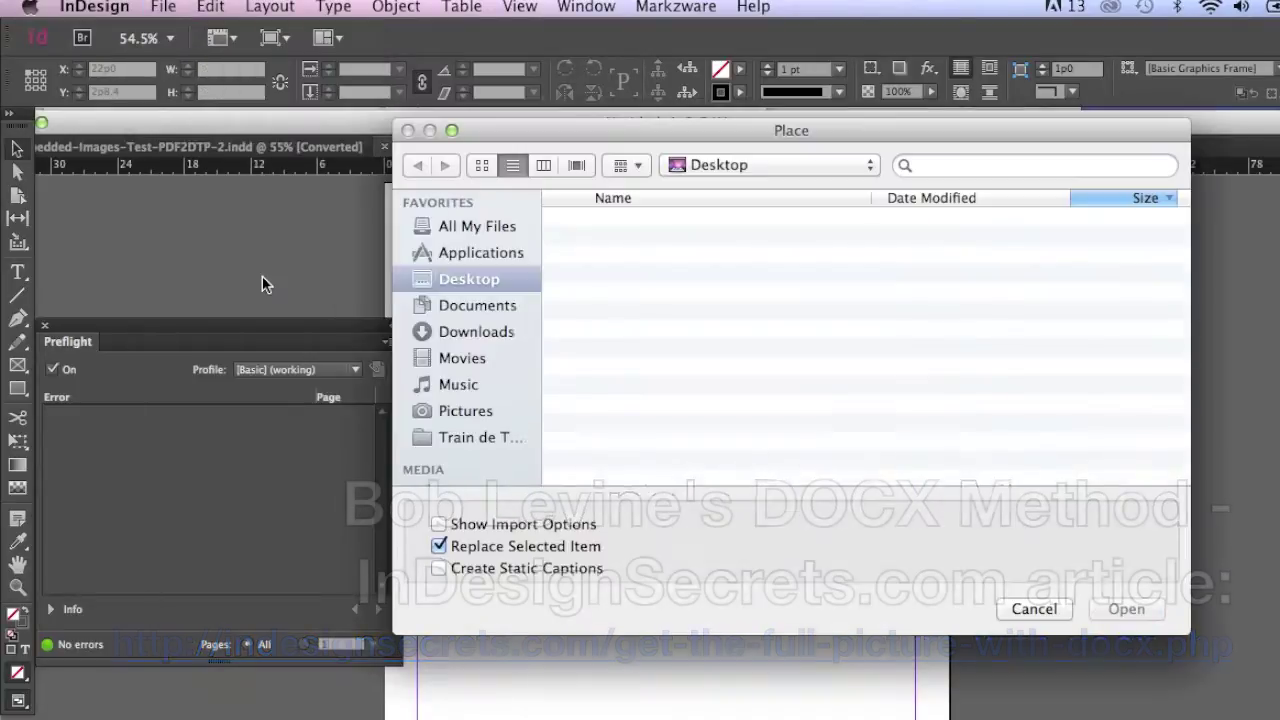
left_click(695, 298)
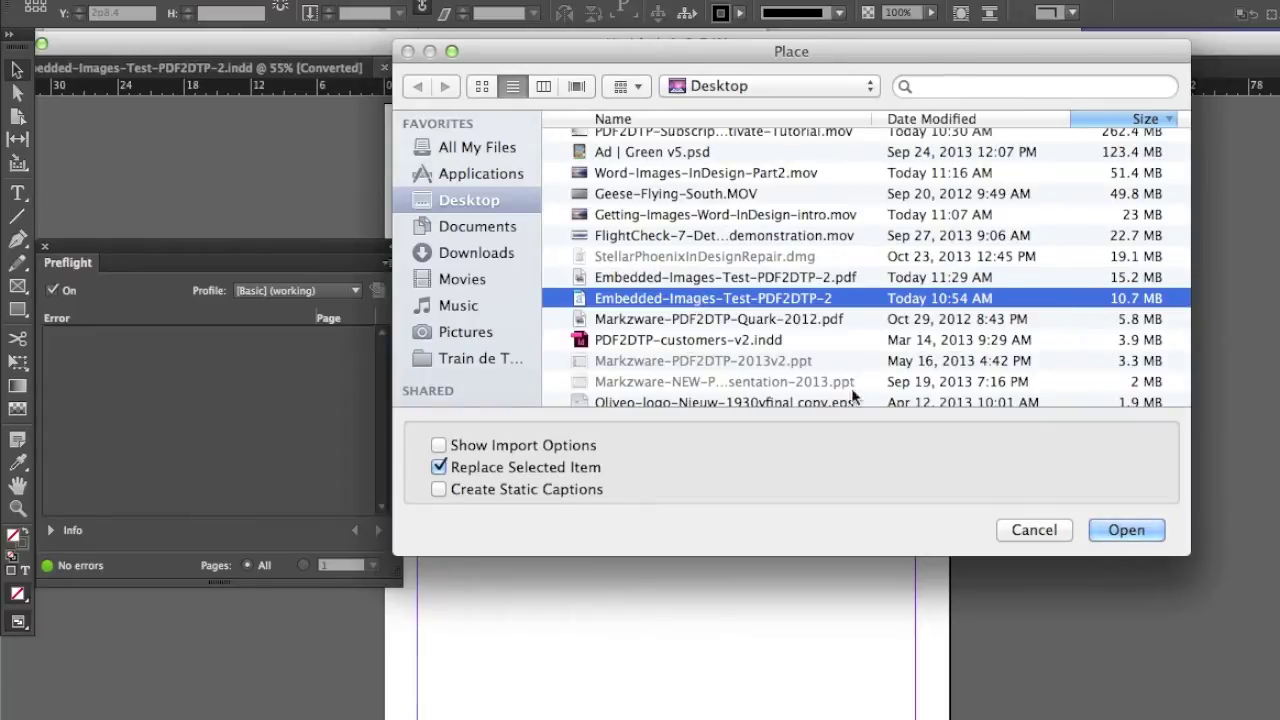
Step: Keep Word styles, import unused styles and convert bullets and numbers to text
left_click(1122, 532, "shift")
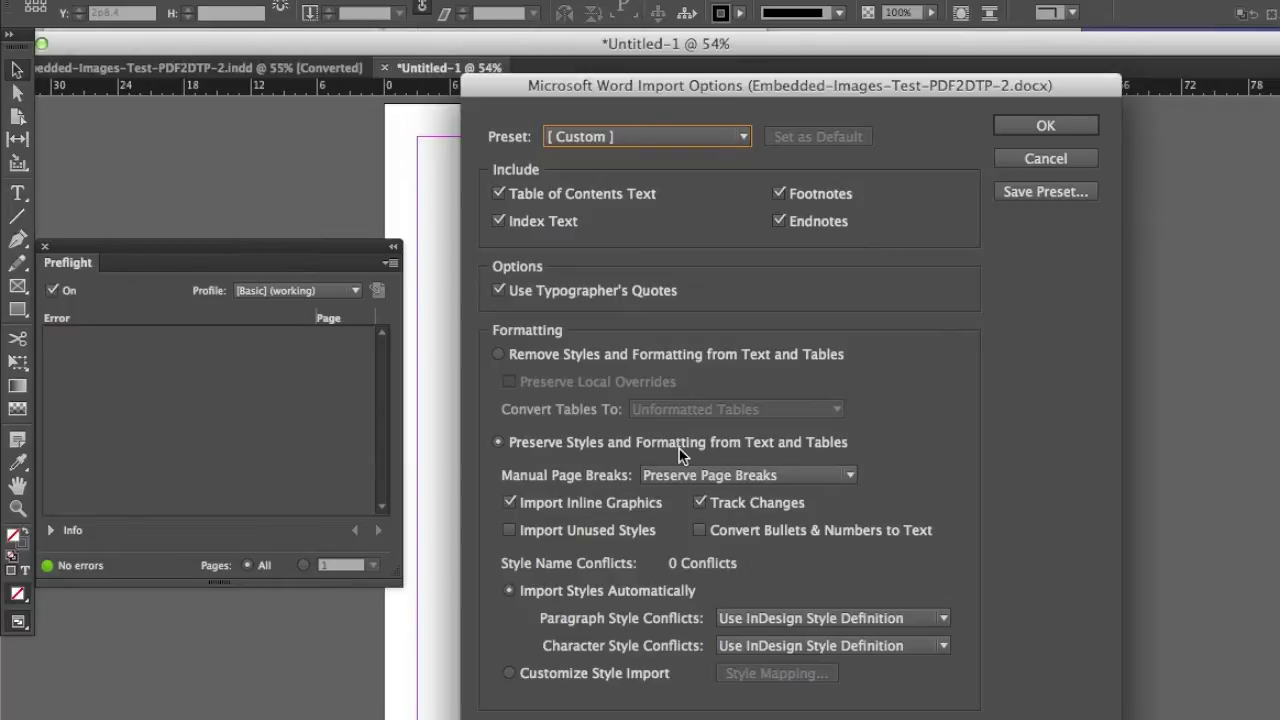
left_click(851, 476)
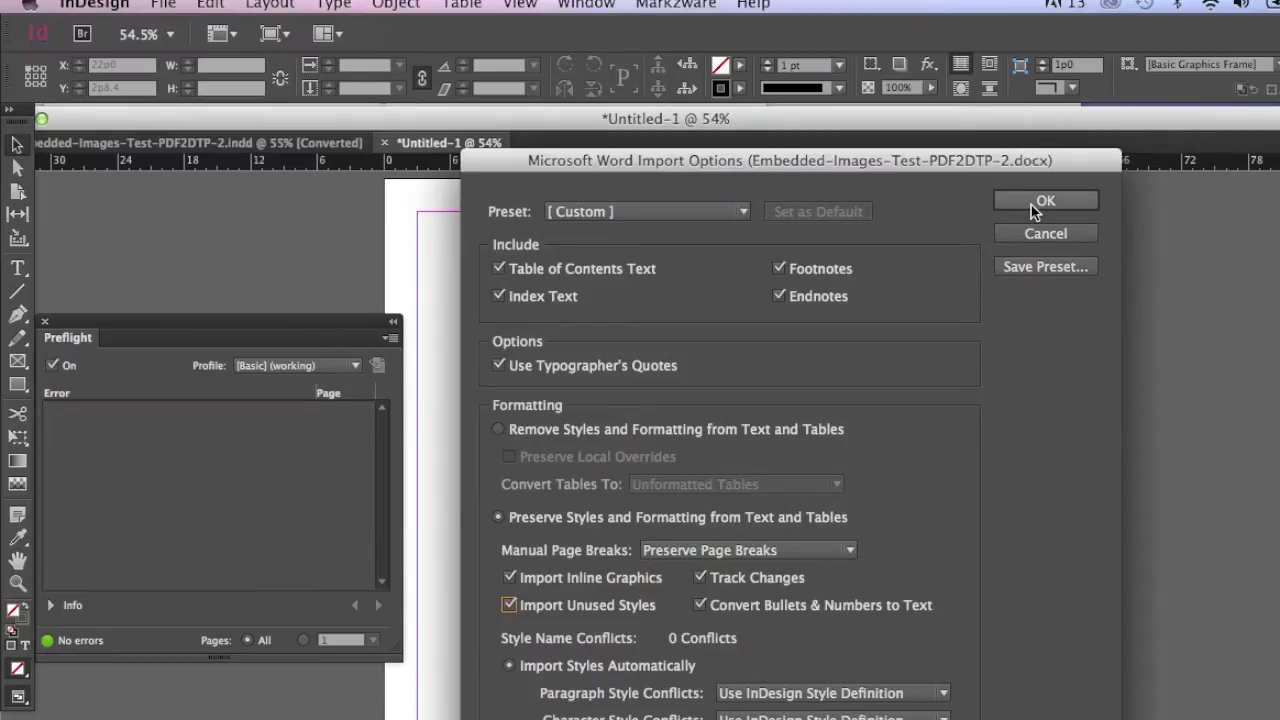
left_click(1035, 206)
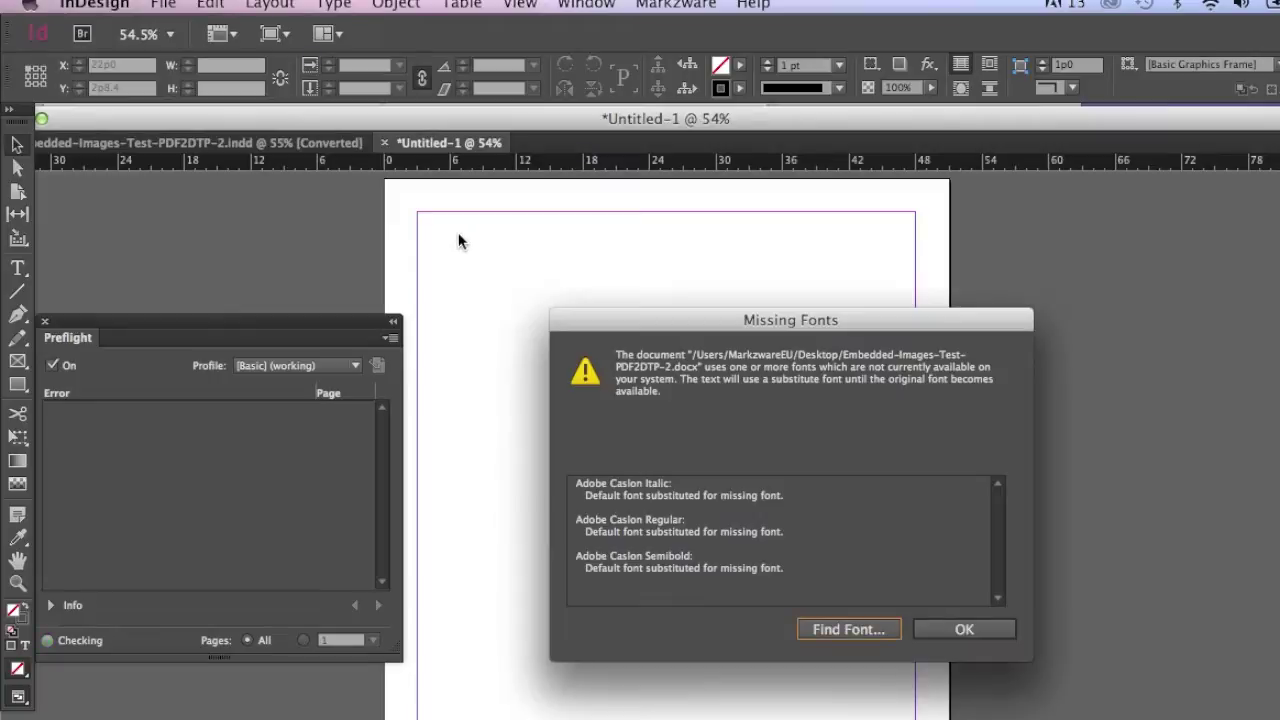
Step: Accept the missing Adobe Caslon fonts warning and place the Word content at the top-left margin
left_click(981, 630)
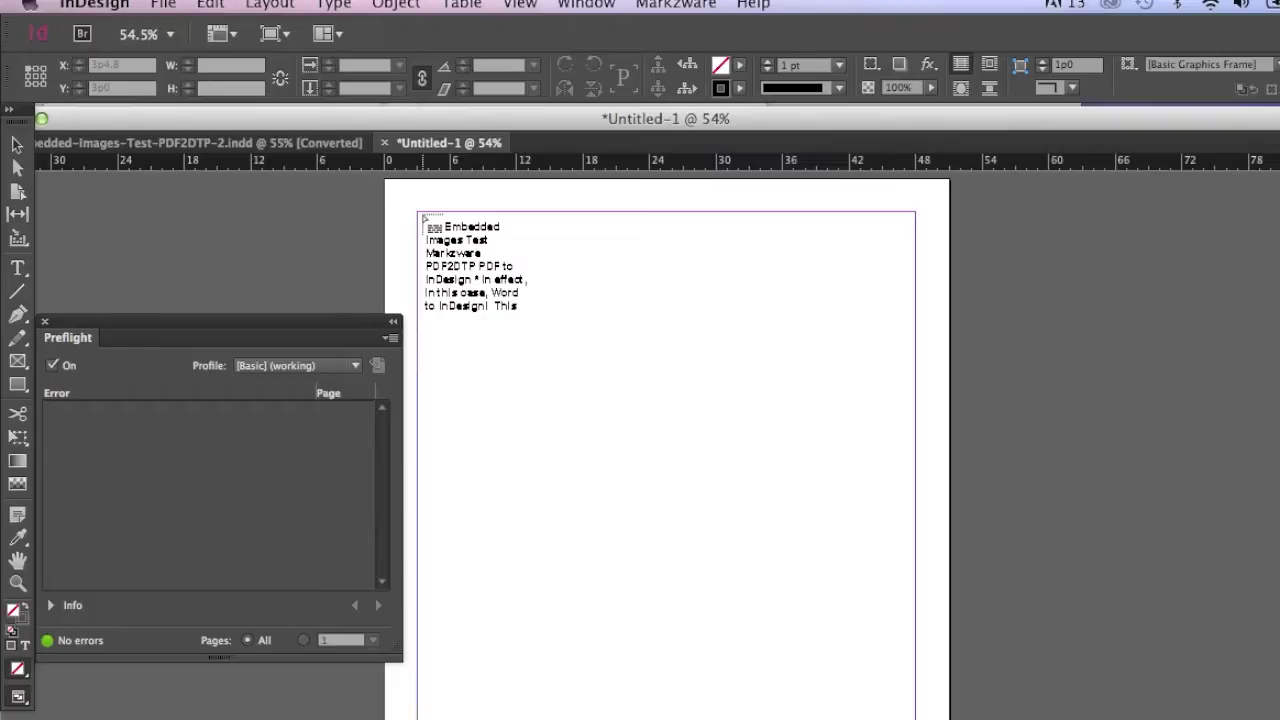
left_click(421, 214)
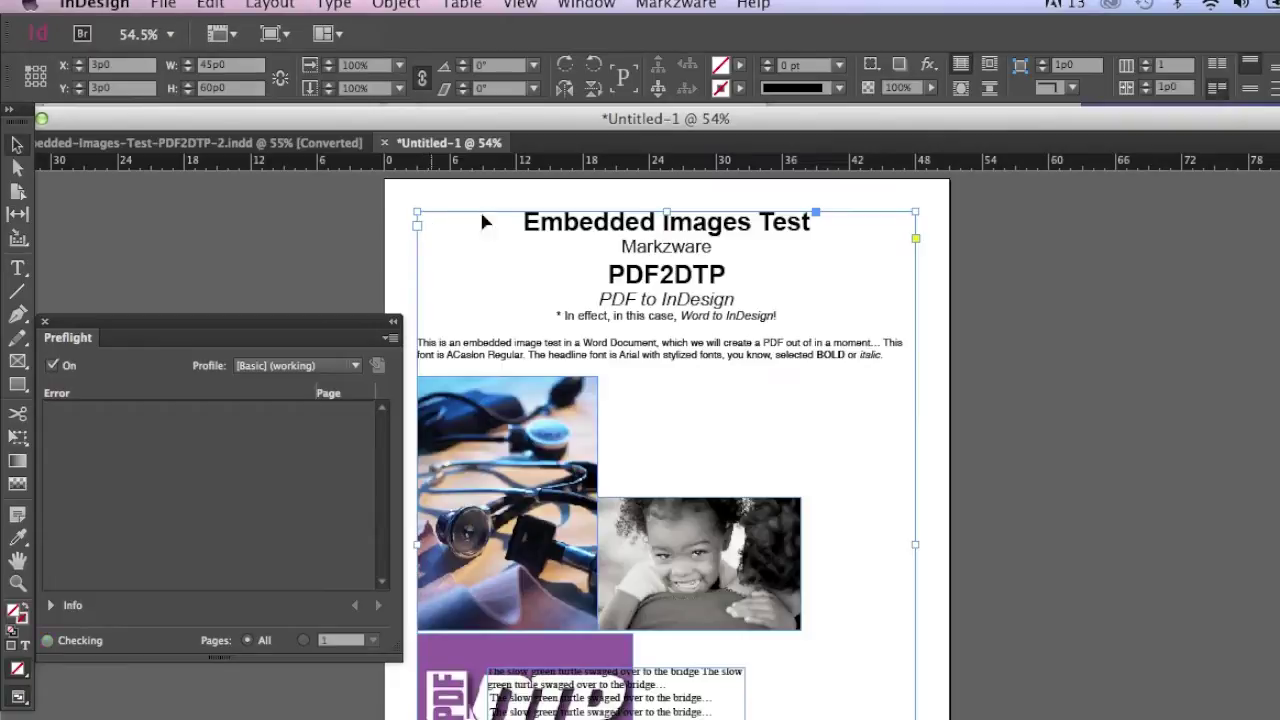
left_click(994, 413)
Step: Move the document window and scroll through the placed pages, including the CREATE poster and table
scroll(979, 408, "down", 2)
scroll(983, 410, "down", 4)
scroll(983, 410, "down", 4)
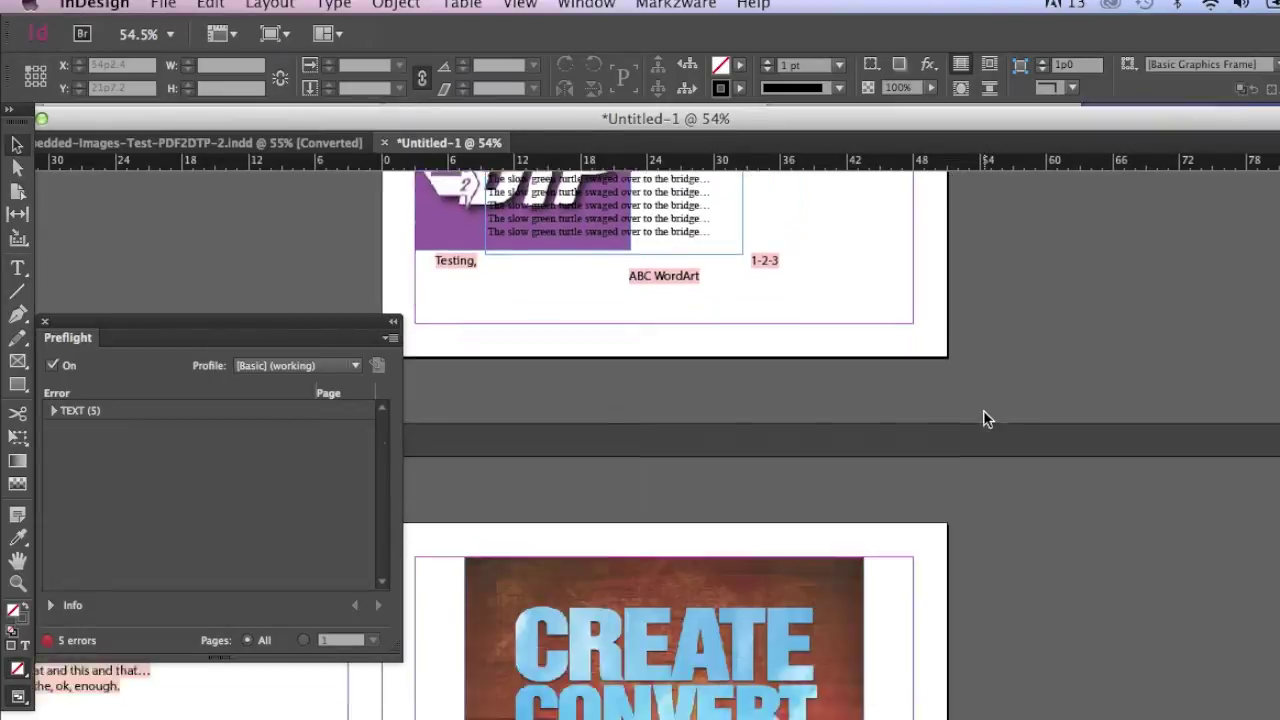
left_click_drag(560, 118, 638, 45)
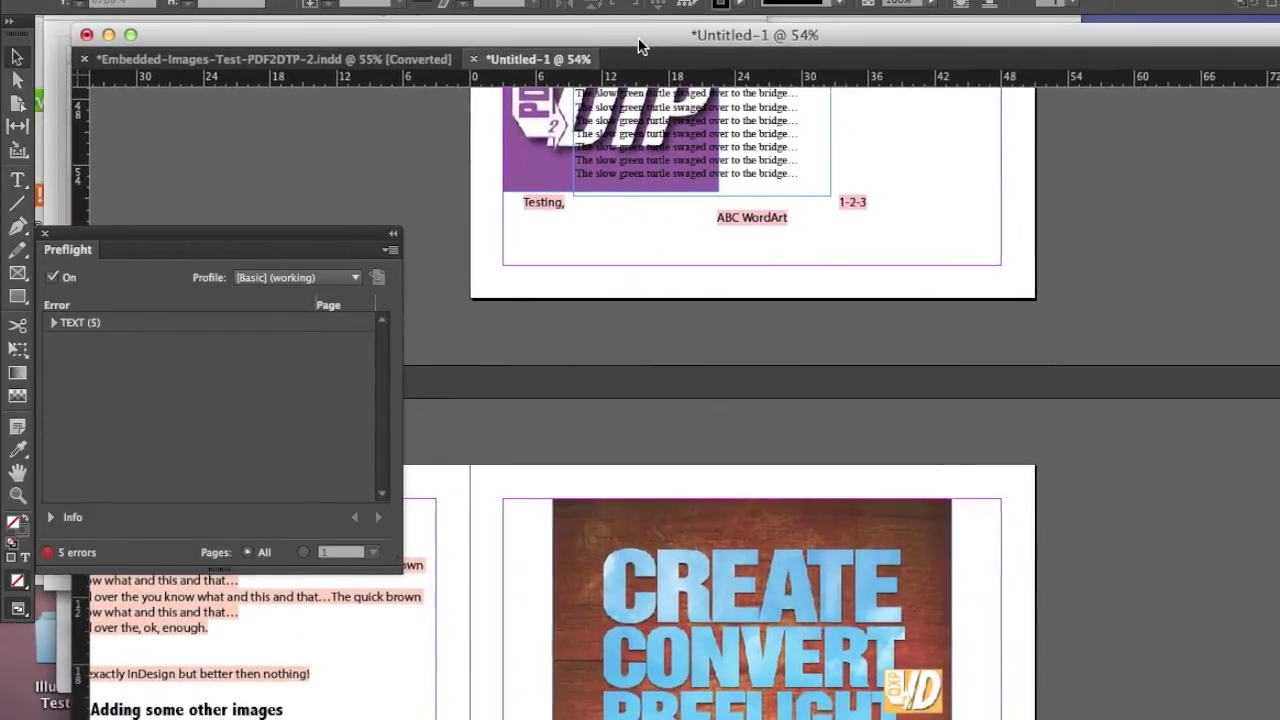
scroll(792, 337, "up", 4)
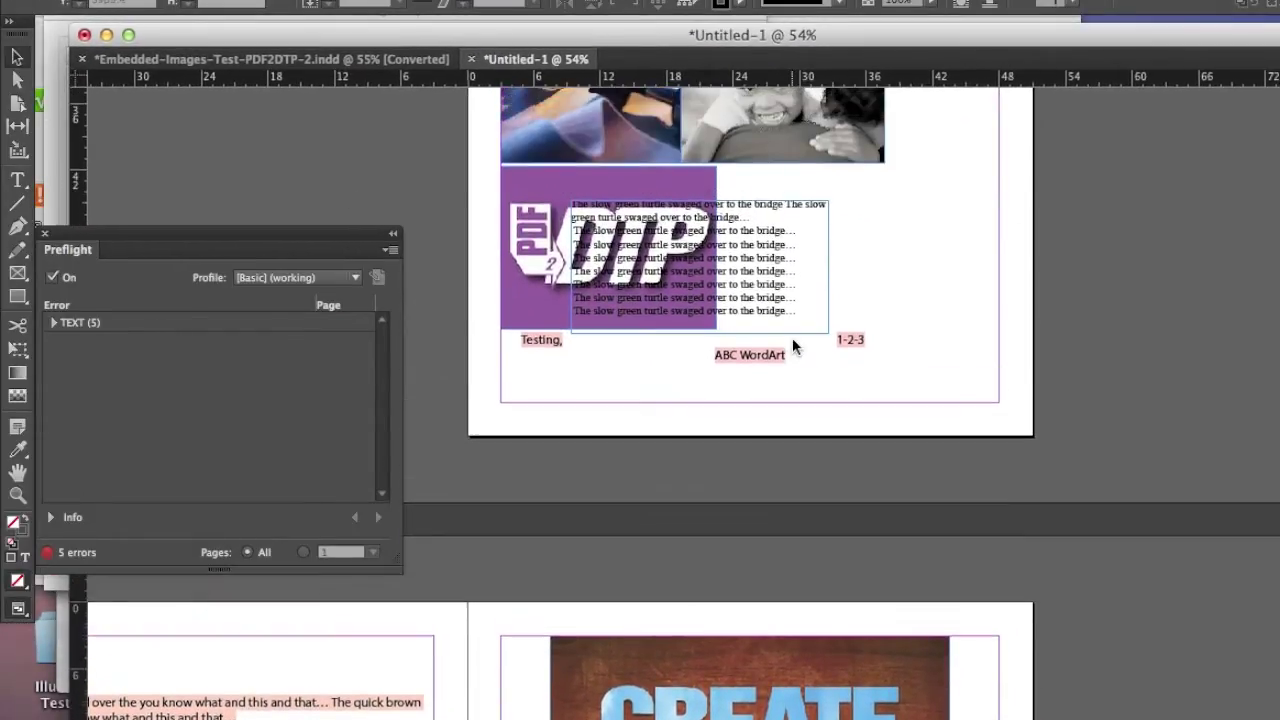
scroll(793, 346, "up", 10)
scroll(793, 346, "down", 2)
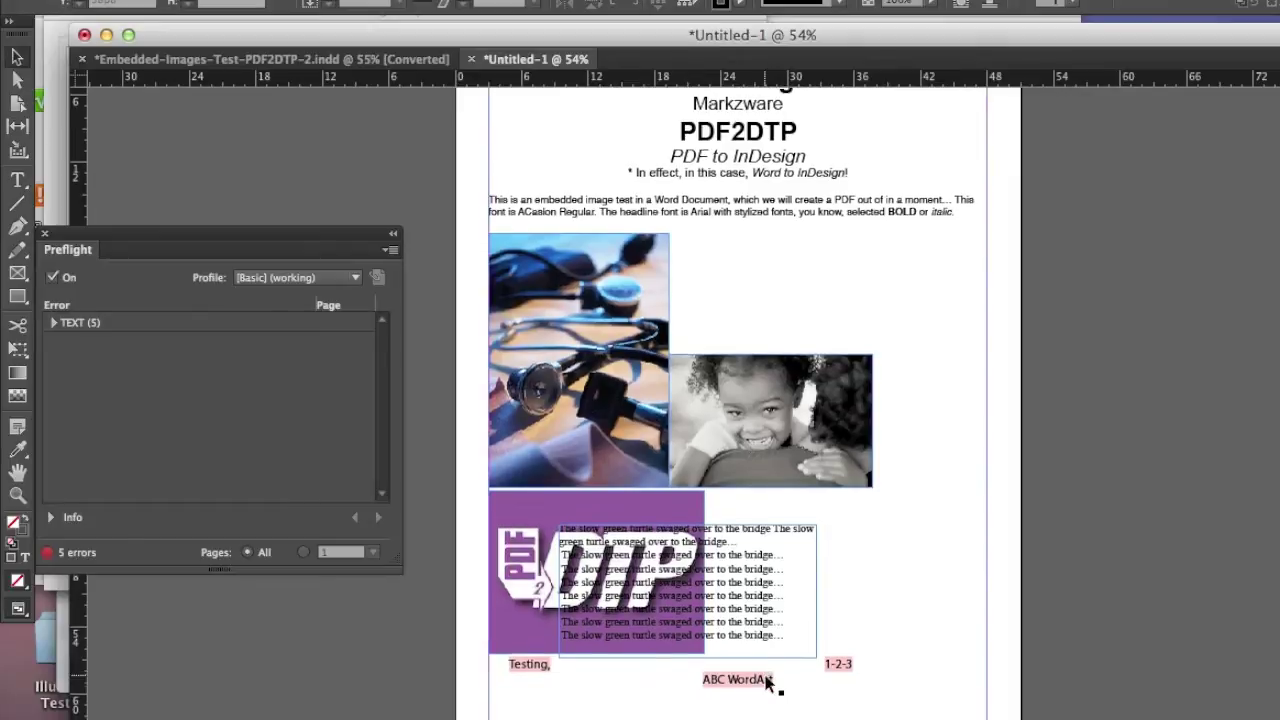
scroll(768, 683, "down", 5)
scroll(768, 683, "down", 1)
scroll(768, 683, "down", 6)
scroll(768, 683, "up", 4)
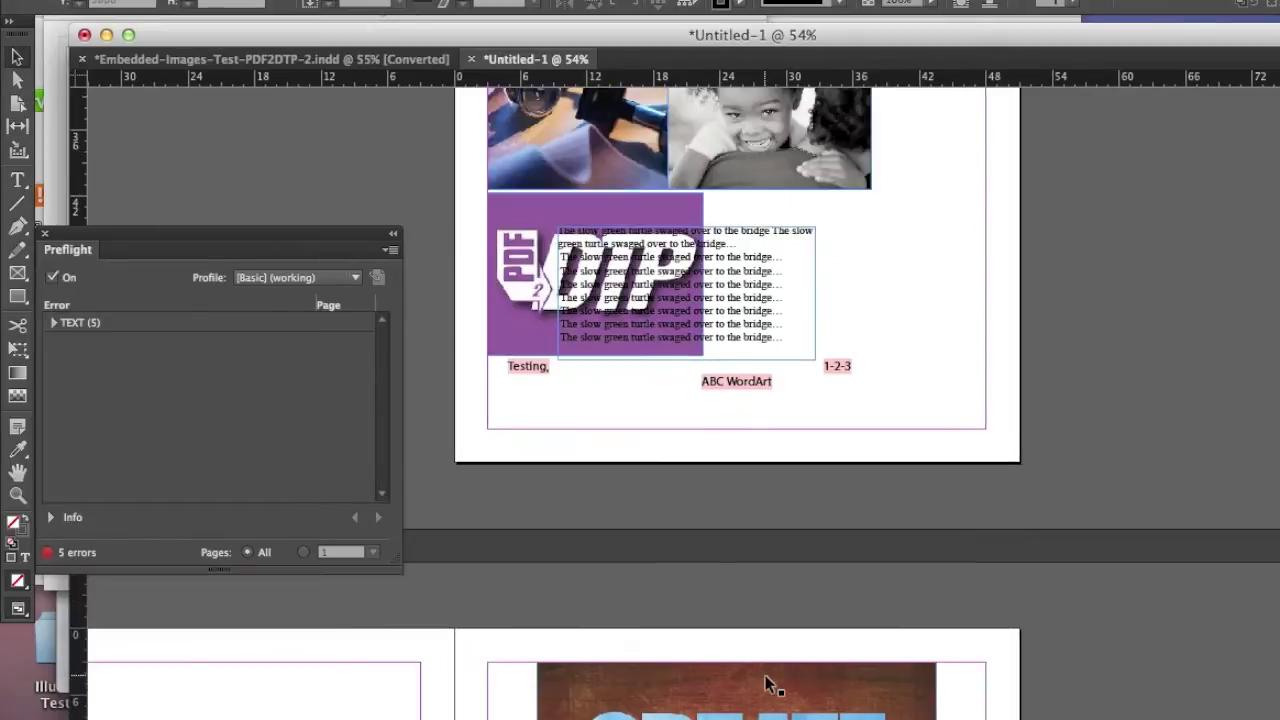
scroll(768, 683, "left", 2)
scroll(768, 683, "left", 1)
scroll(768, 683, "left", 3)
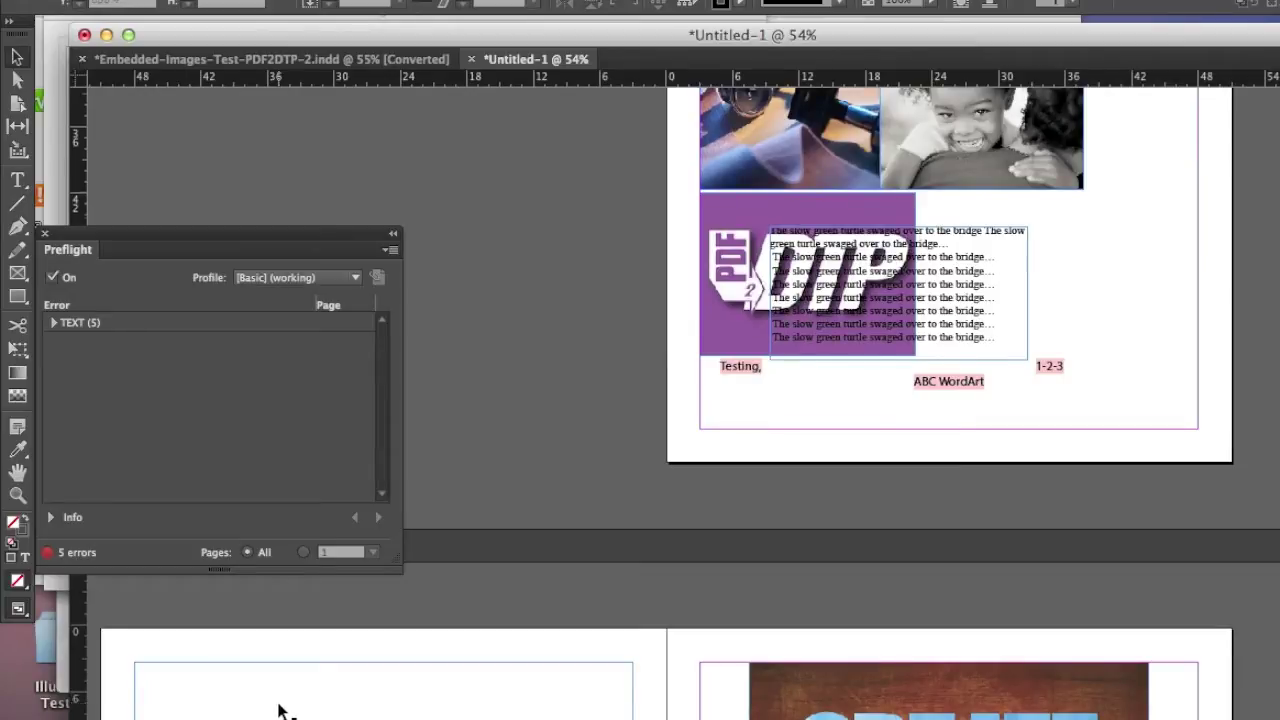
scroll(281, 710, "down", 4)
scroll(281, 705, "up", 2)
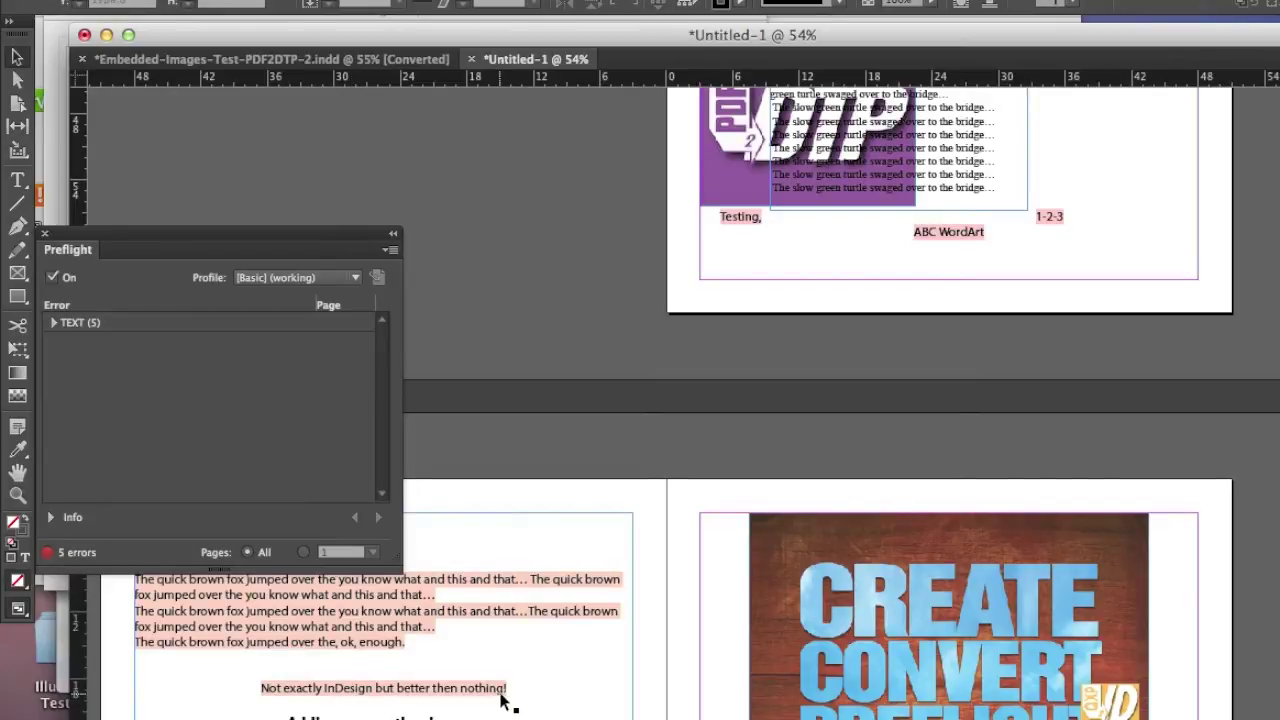
scroll(557, 688, "down", 2)
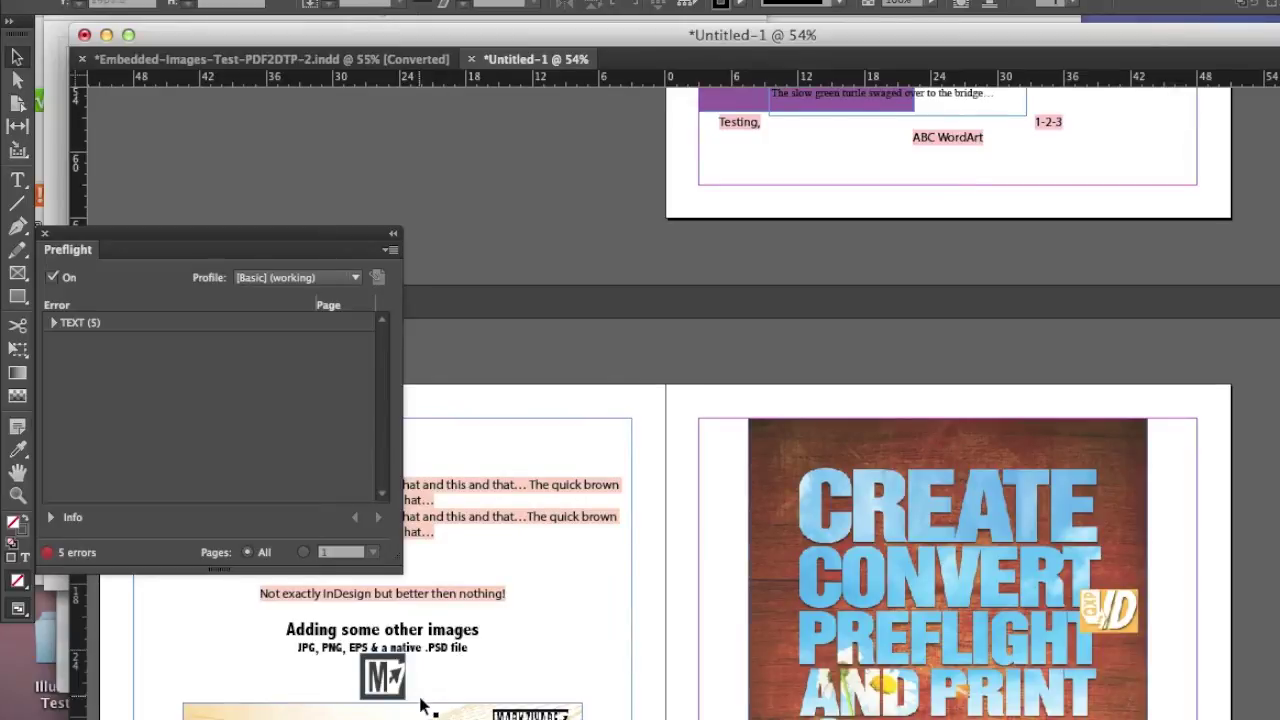
scroll(840, 500, "down", 5)
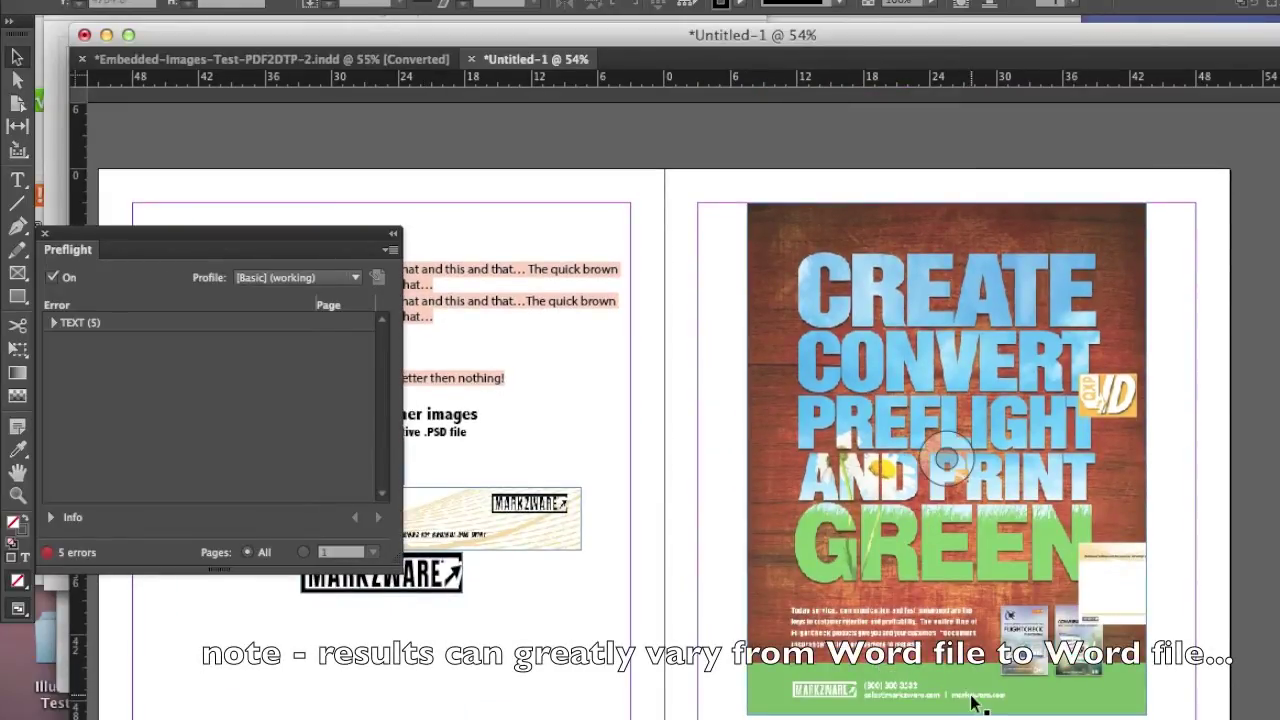
scroll(972, 703, "down", 4)
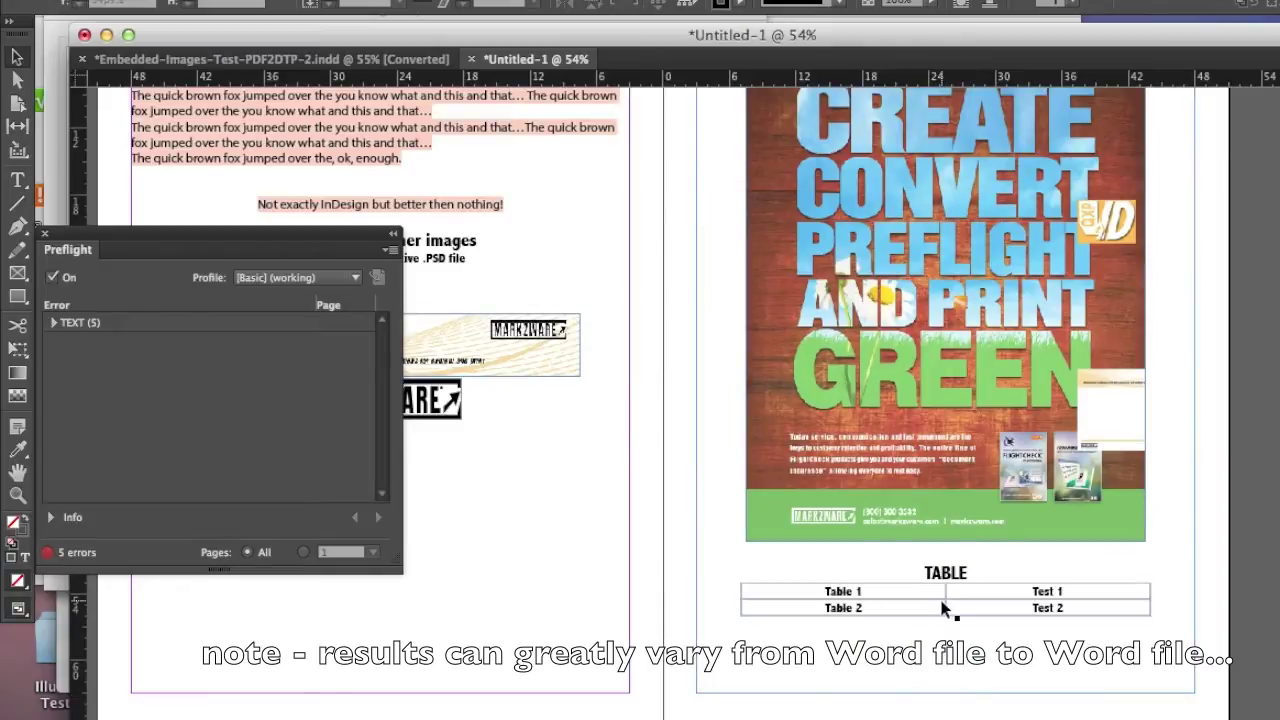
scroll(772, 521, "up", 6)
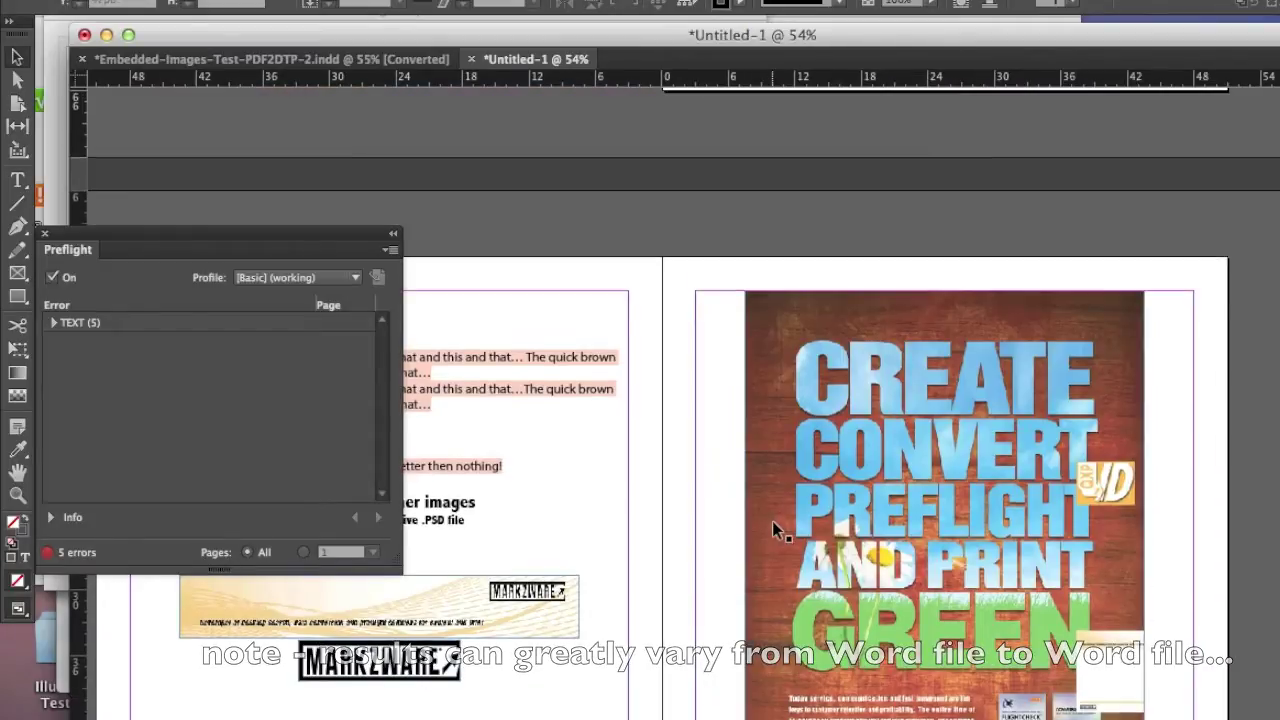
scroll(772, 521, "up", 4)
scroll(772, 521, "up", 8)
scroll(772, 521, "up", 4)
scroll(774, 528, "up", 2)
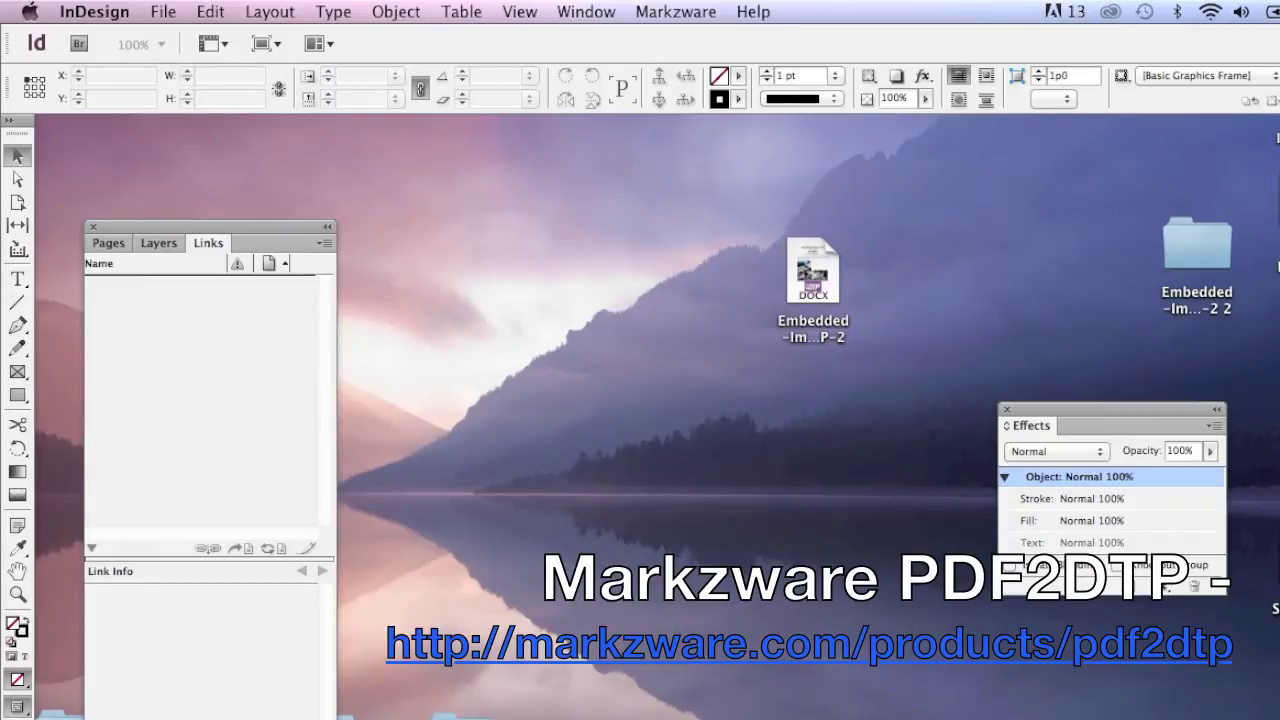
Step: Show the Markzware PDF2DTP plug-in menu, then reopen the original DOCX in Word
left_click(686, 8)
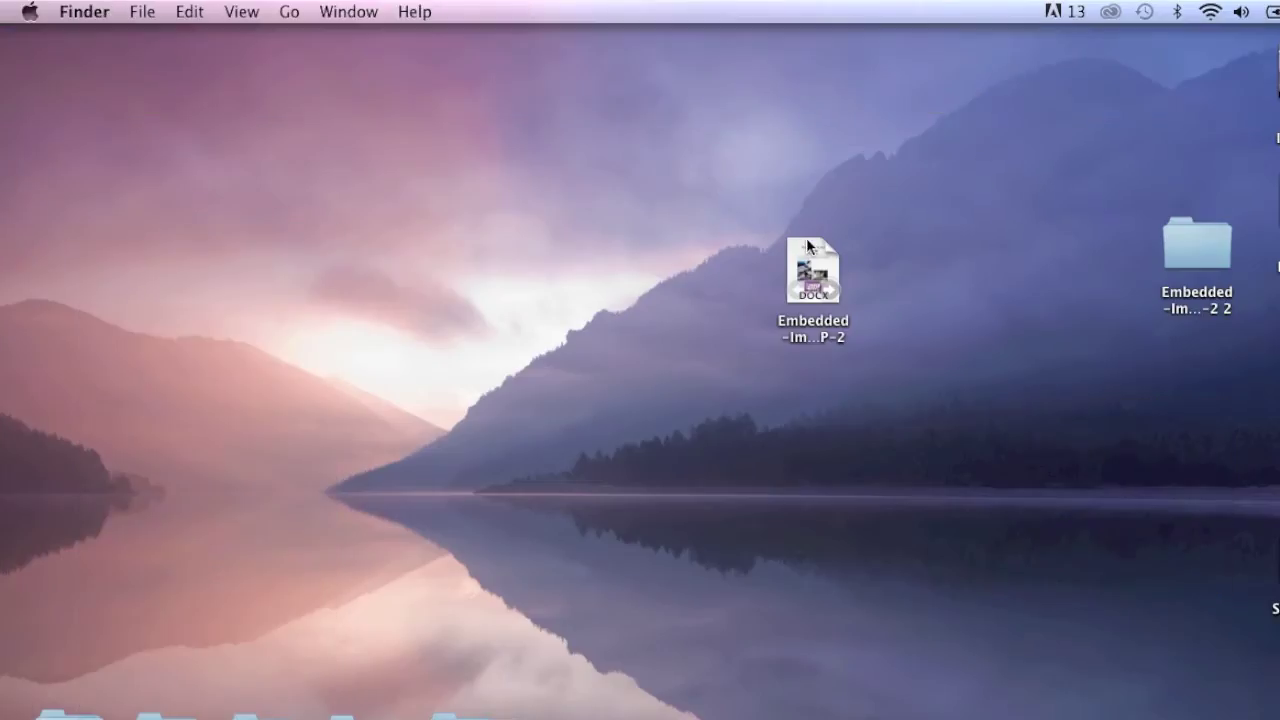
double_click(813, 272)
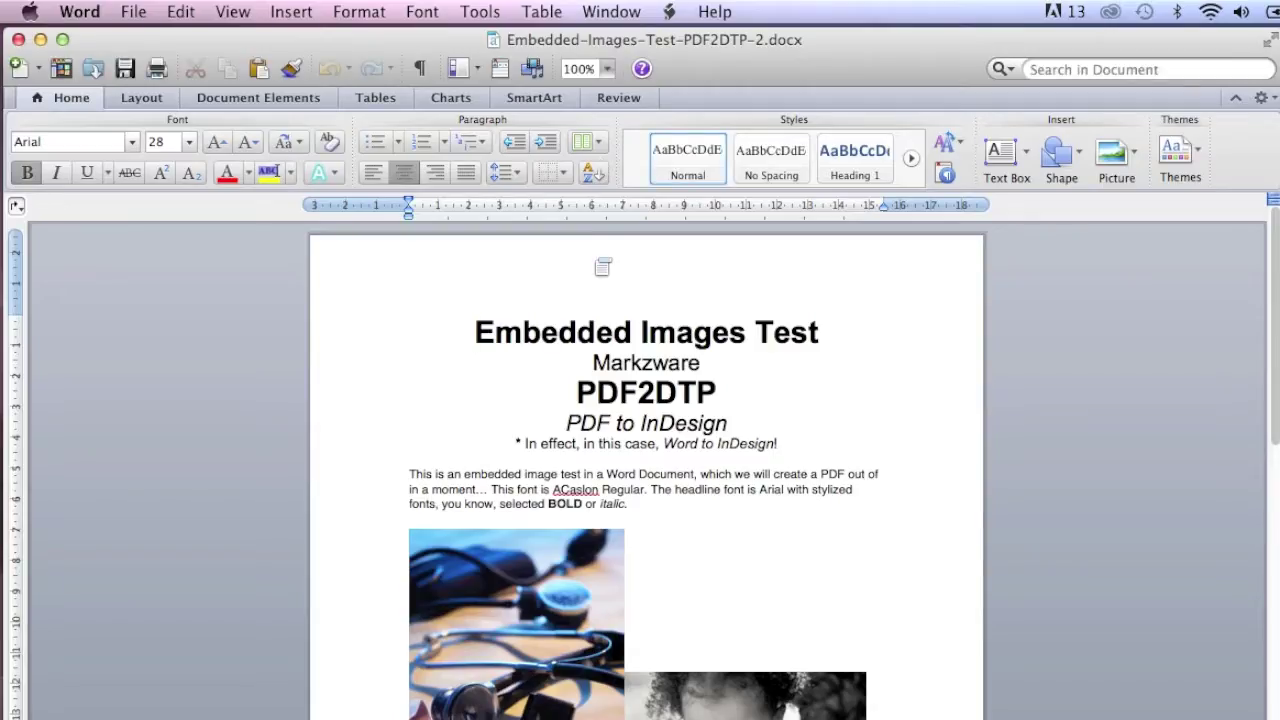
Step: Scroll through the Word document, then save it as a PDF on the Desktop
scroll(604, 266, "down", 3)
scroll(604, 266, "down", 7)
scroll(594, 258, "down", 10)
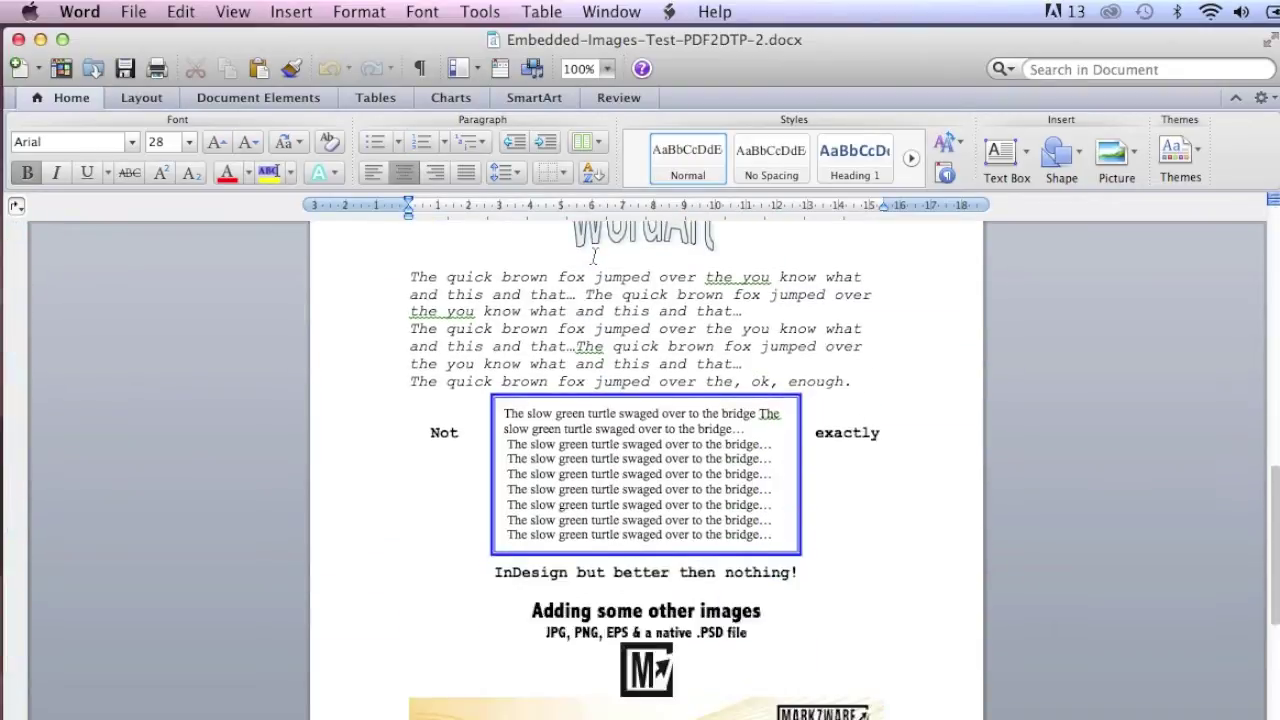
scroll(594, 258, "down", 3)
scroll(594, 258, "down", 4)
scroll(594, 258, "up", 20)
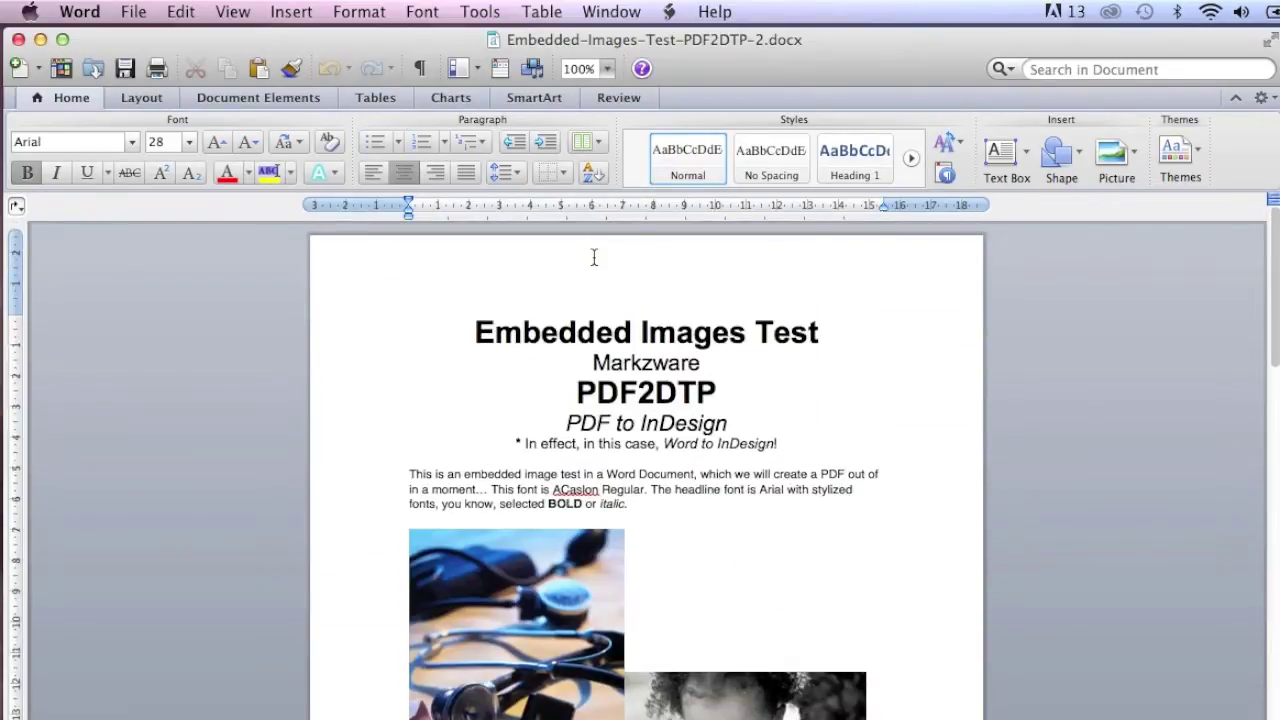
left_click(133, 12)
left_click(187, 199)
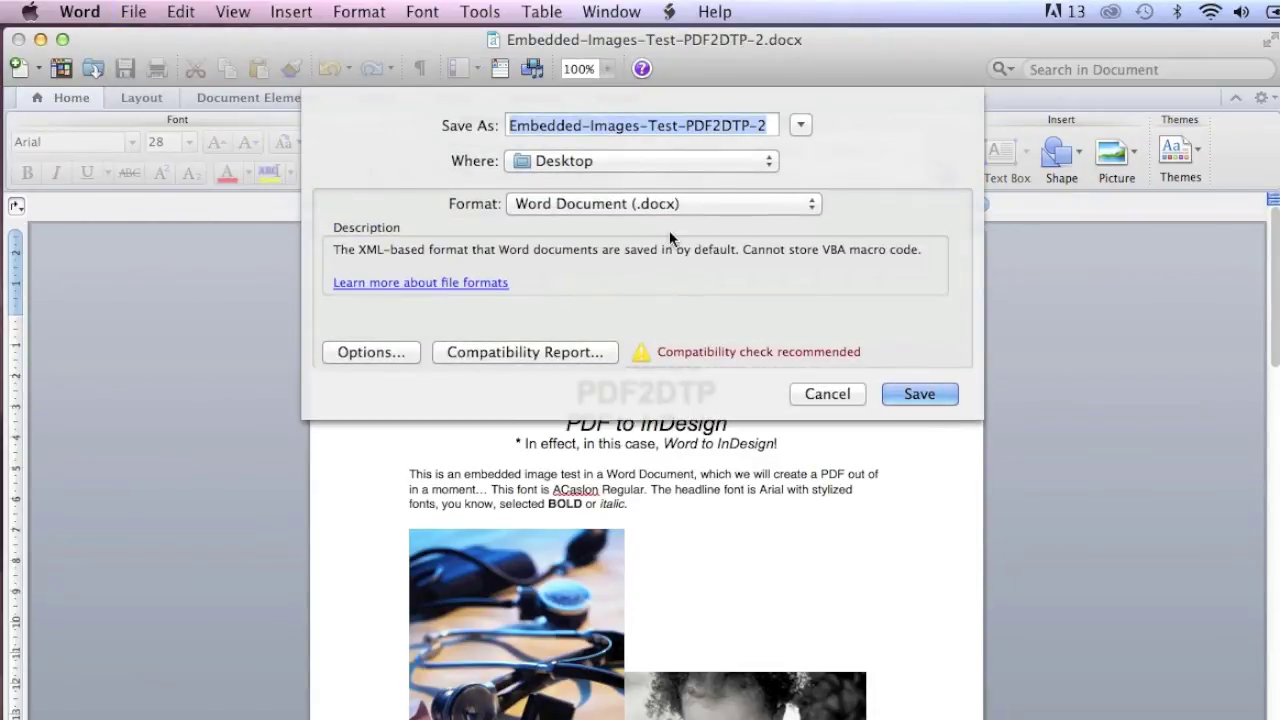
left_click(702, 208)
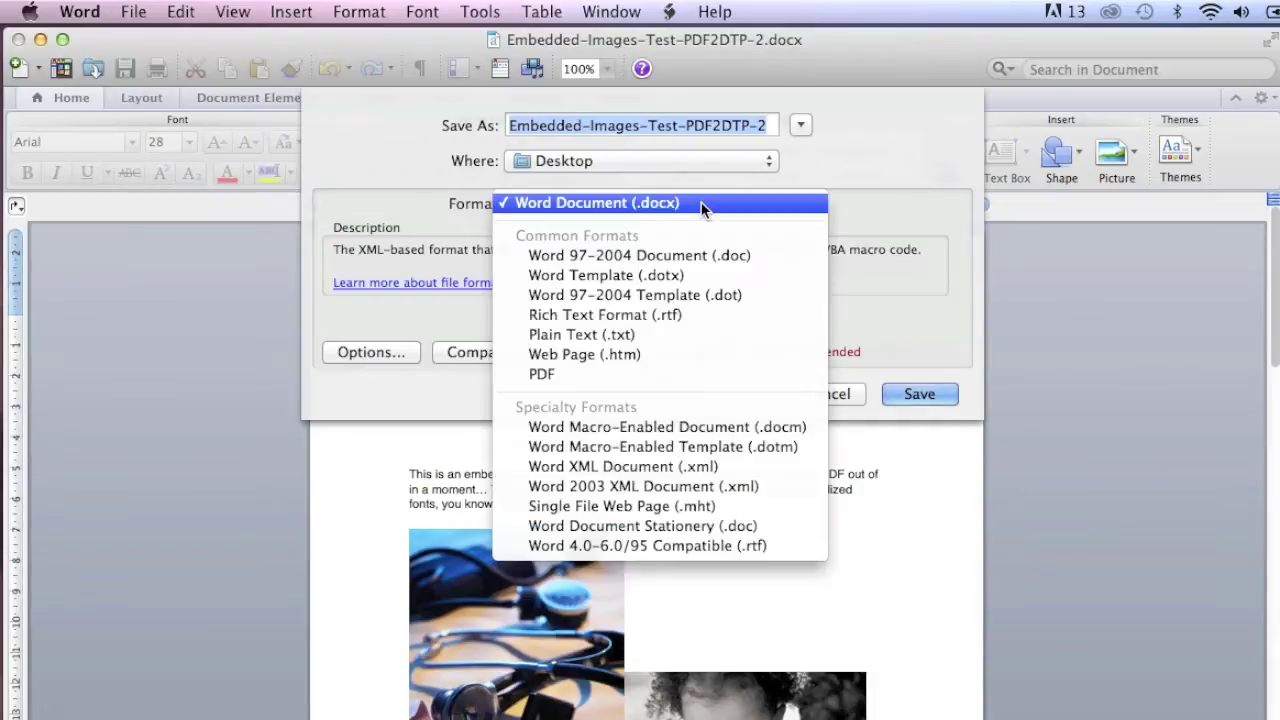
left_click(691, 380)
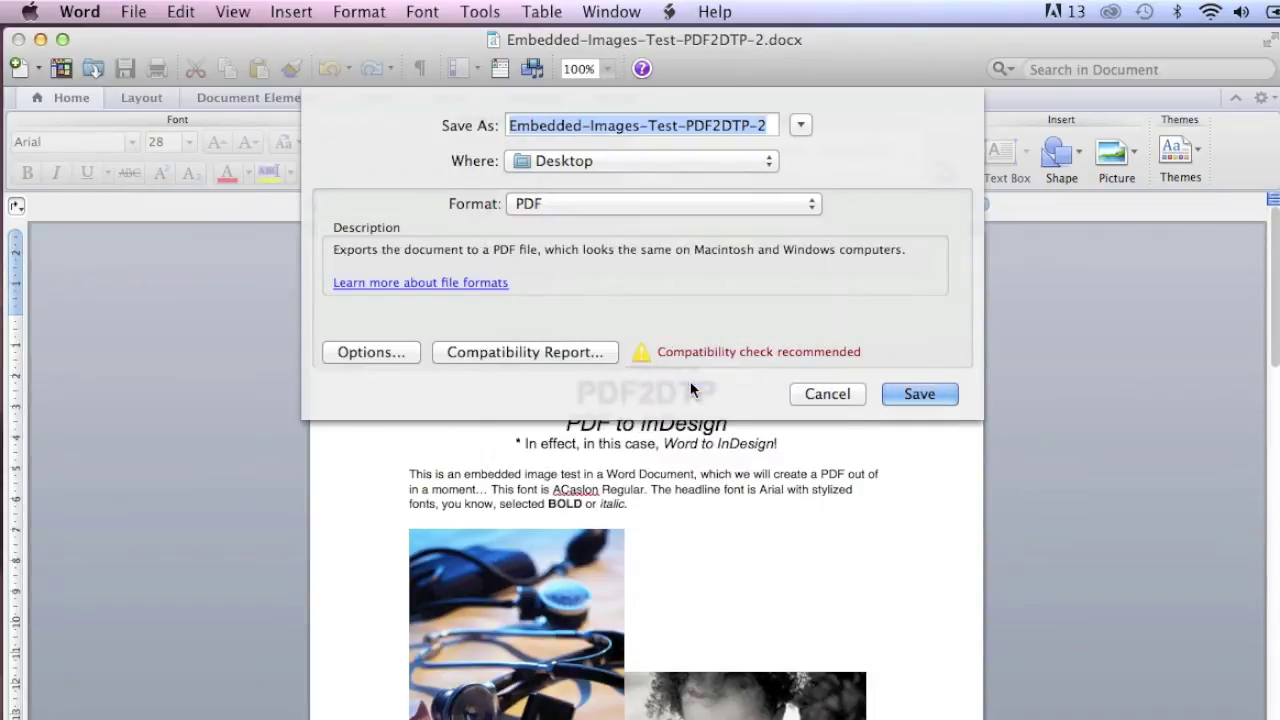
left_click(922, 395)
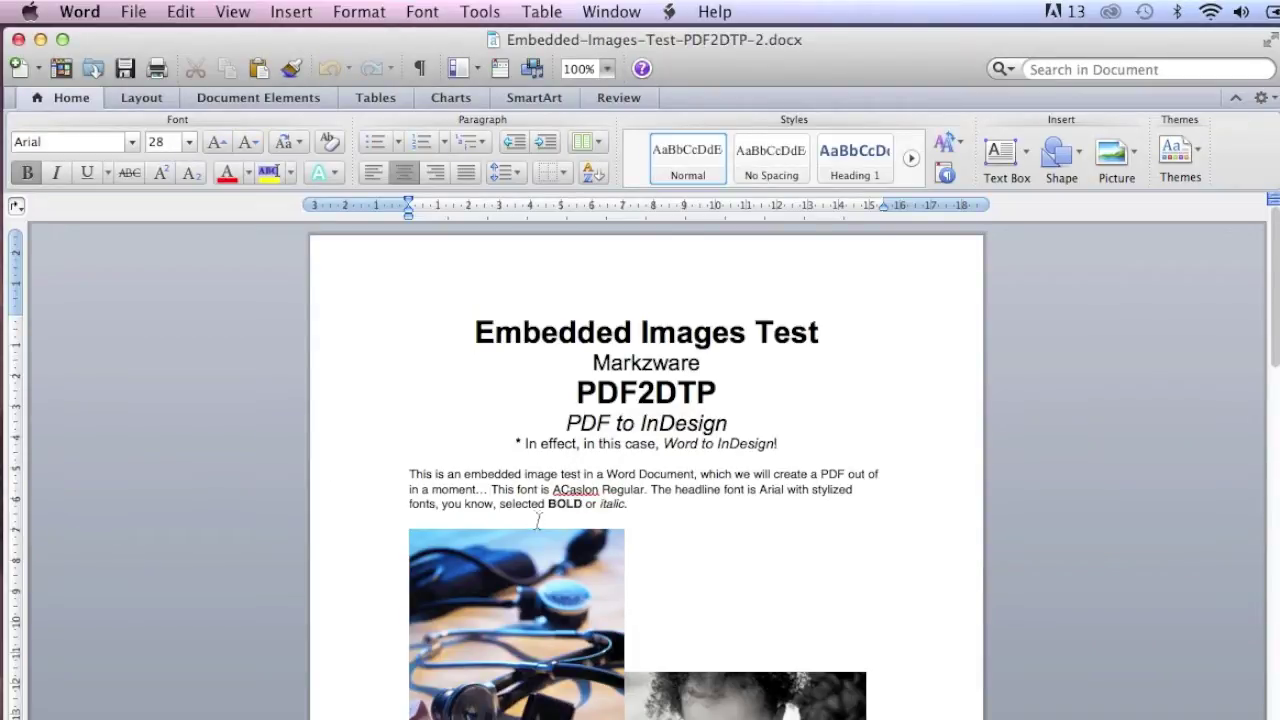
Step: Close the Word document and move the PDF icon beside the DOCX
left_click(18, 39)
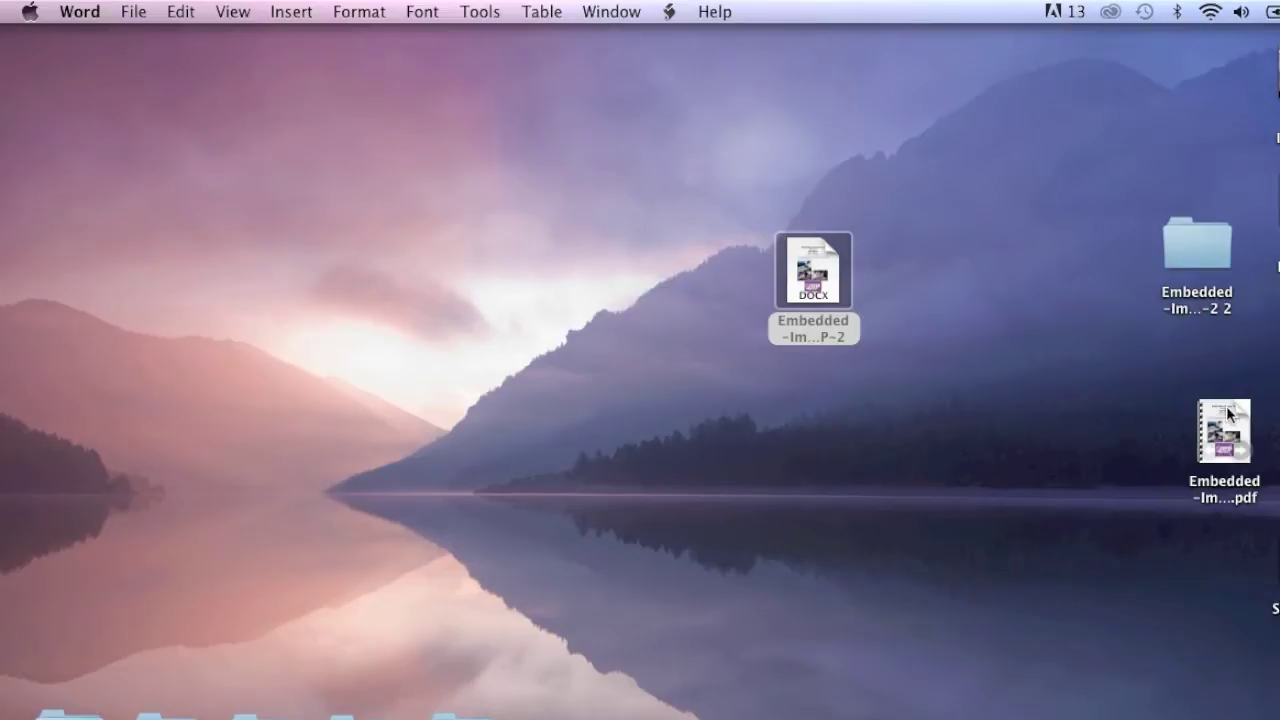
left_click_drag(1226, 435, 812, 392)
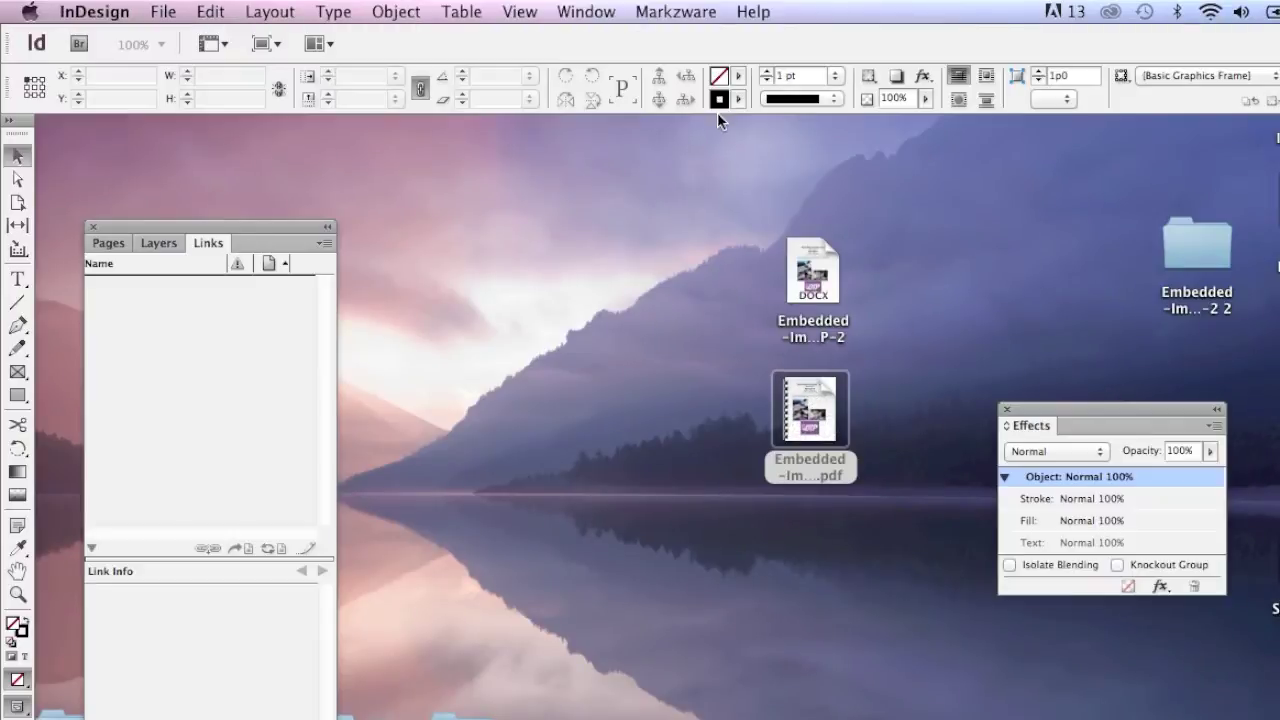
Step: Convert Embedded-Images-Test-PDF2DTP-2.pdf with PDF2DTP, accepting the default preferences
left_click(677, 12)
mouse_move(683, 38)
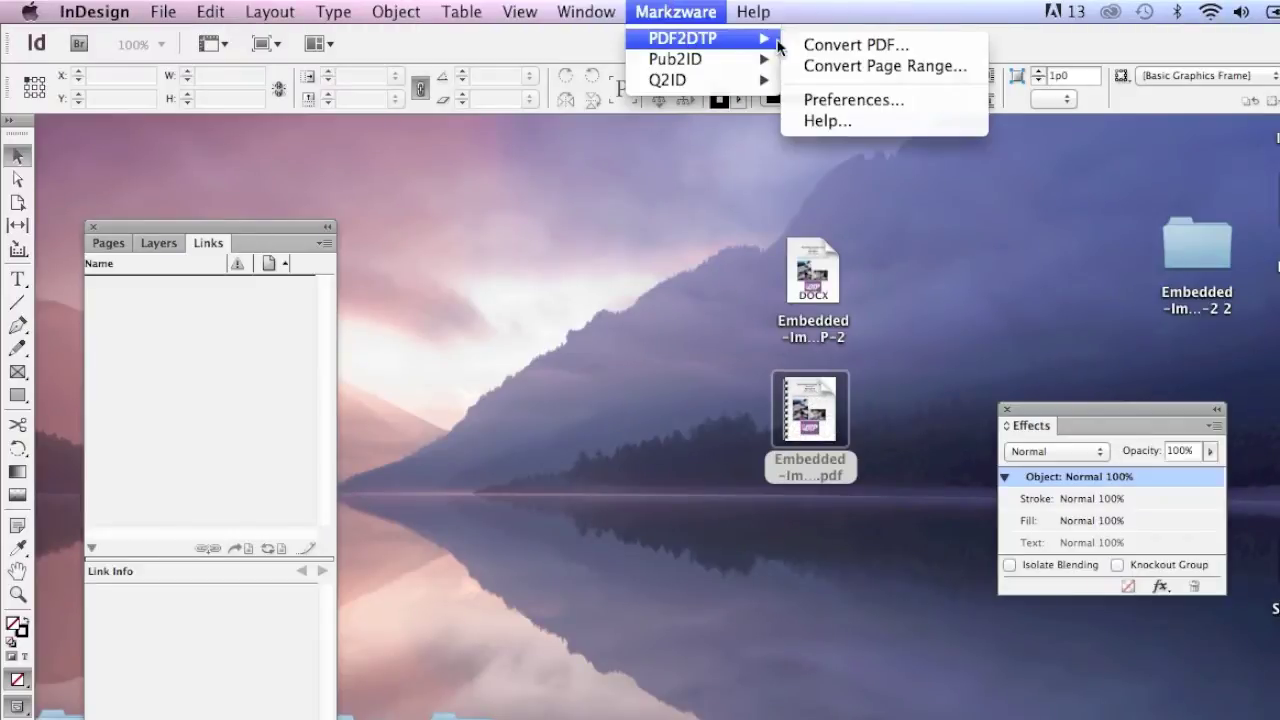
left_click(836, 43)
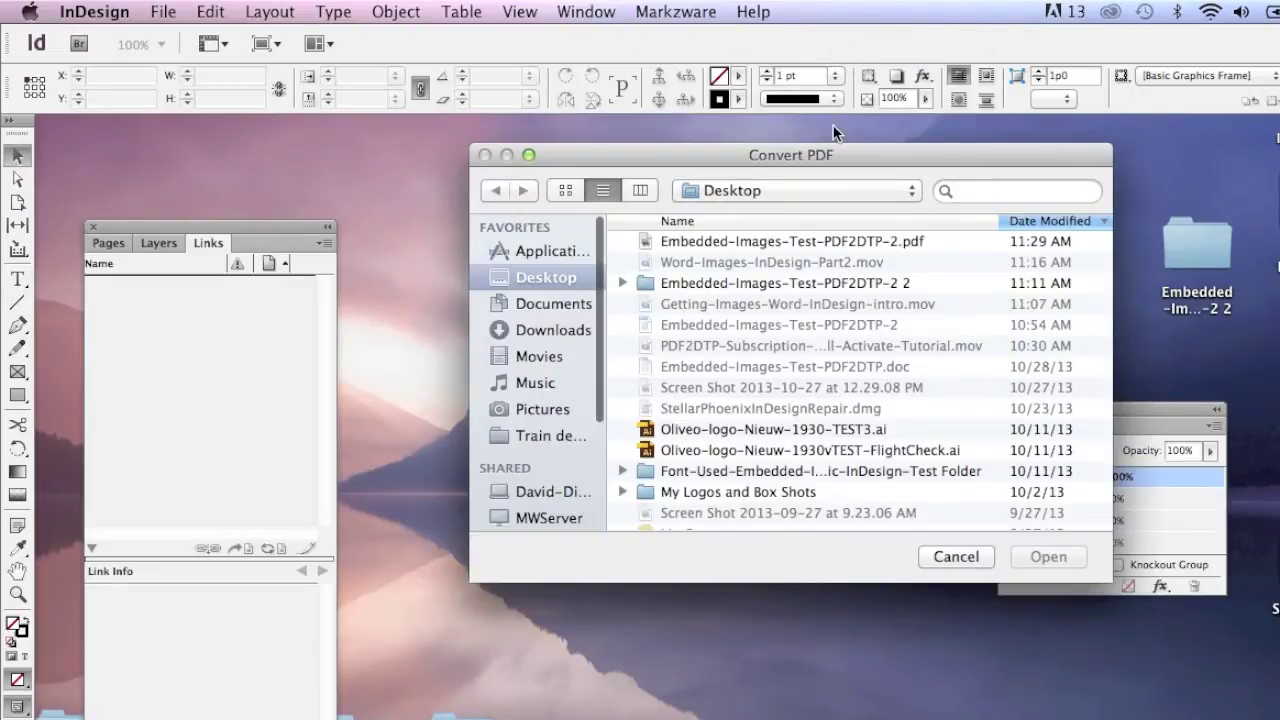
left_click(794, 245)
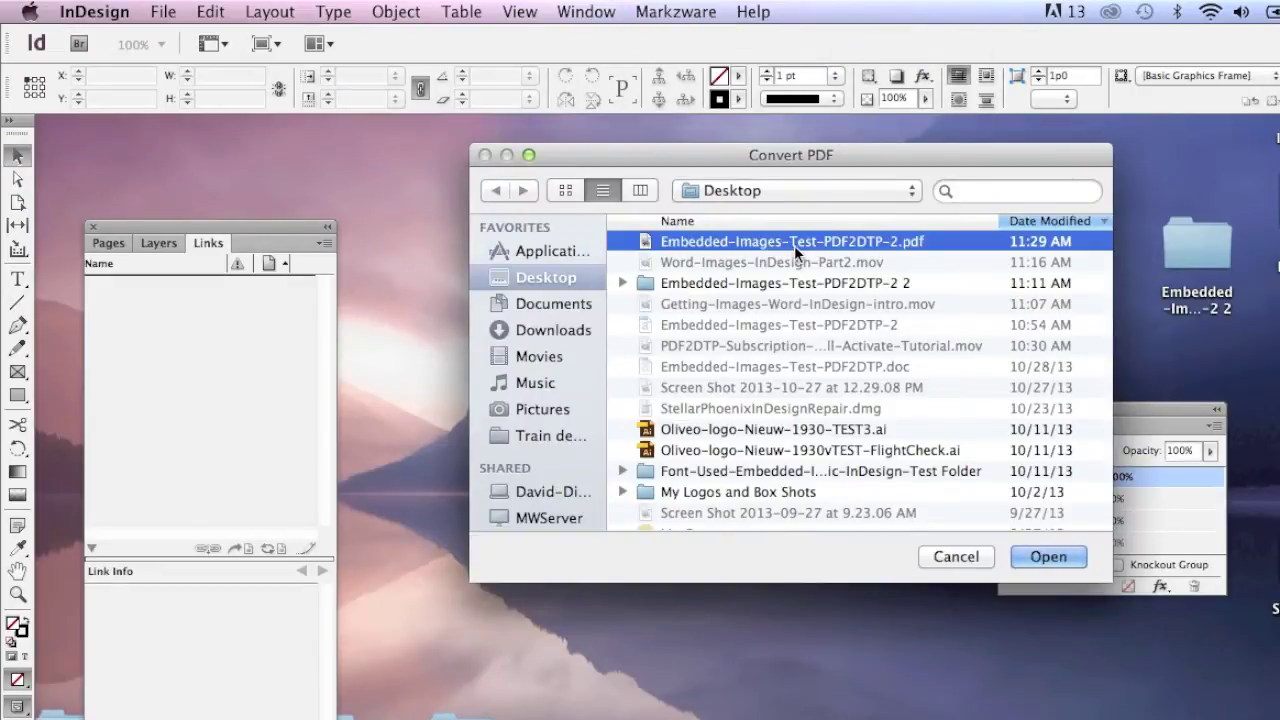
left_click(1043, 558)
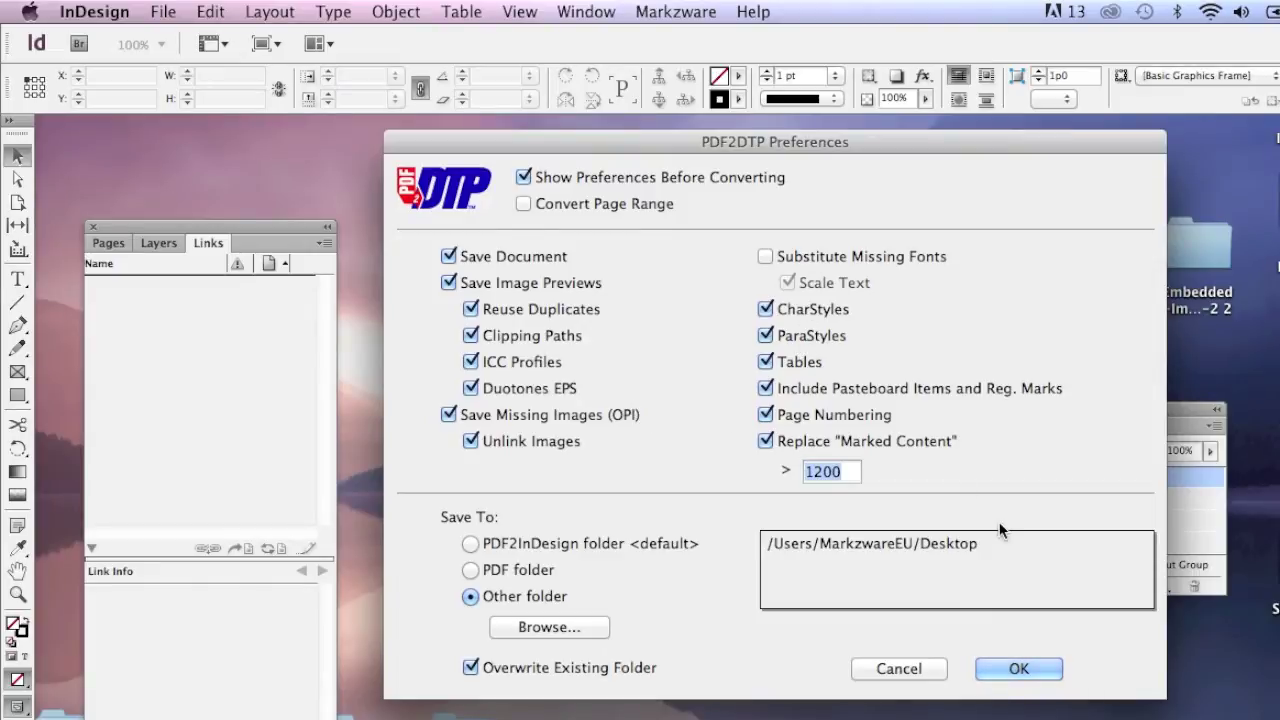
left_click(1045, 668)
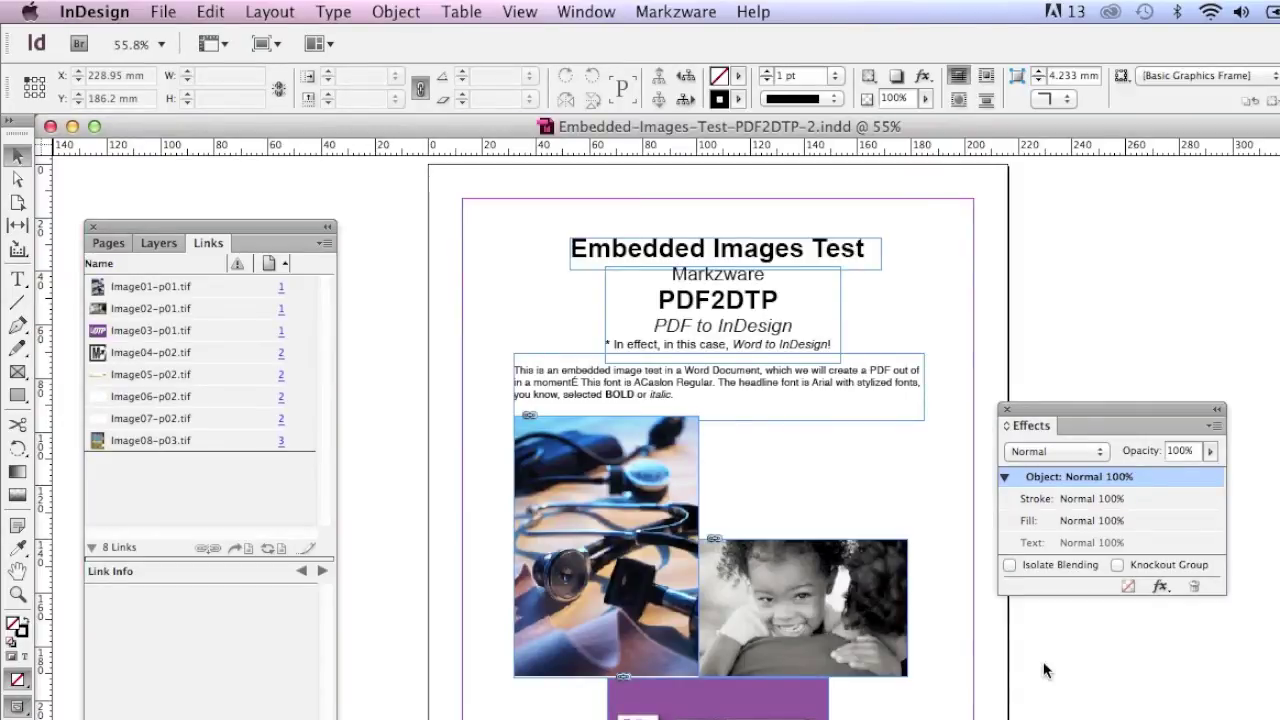
Step: Scroll the converted pages and arrange the TIFF output and DOCX media folders in Finder
scroll(1044, 670, "down", 15)
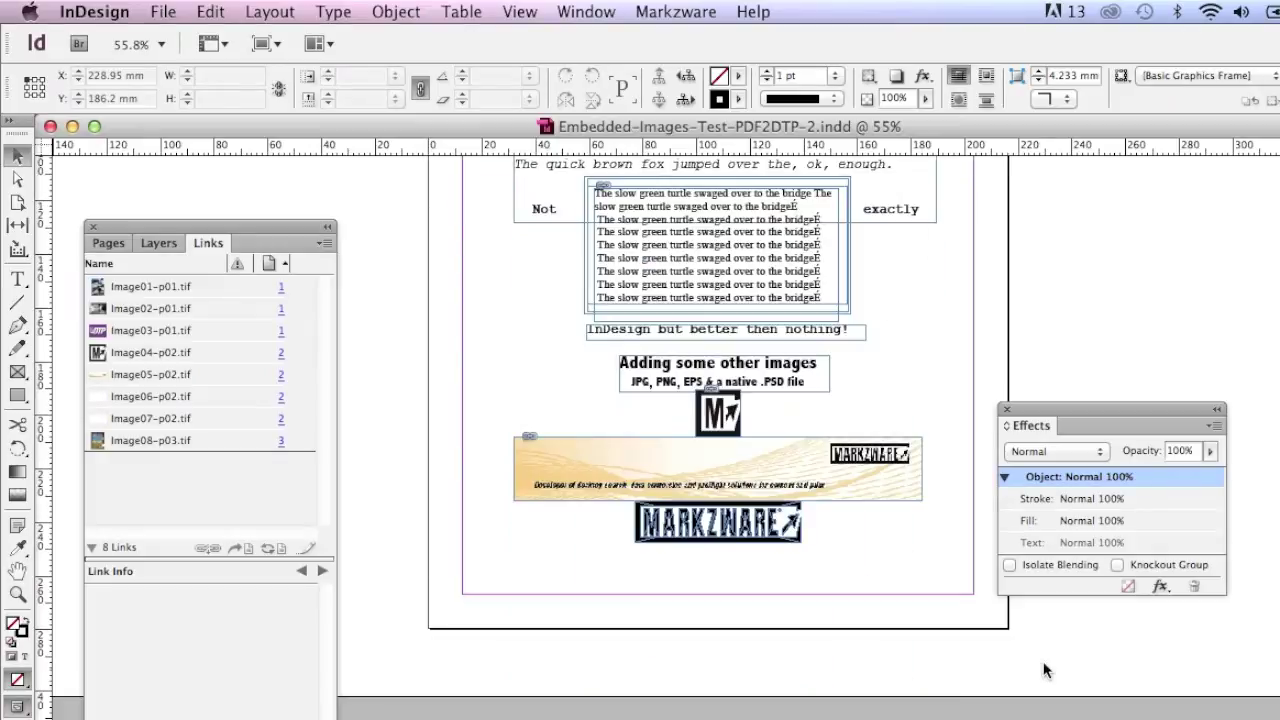
scroll(1044, 670, "up", 5)
scroll(1044, 670, "up", 3)
scroll(1044, 670, "down", 3)
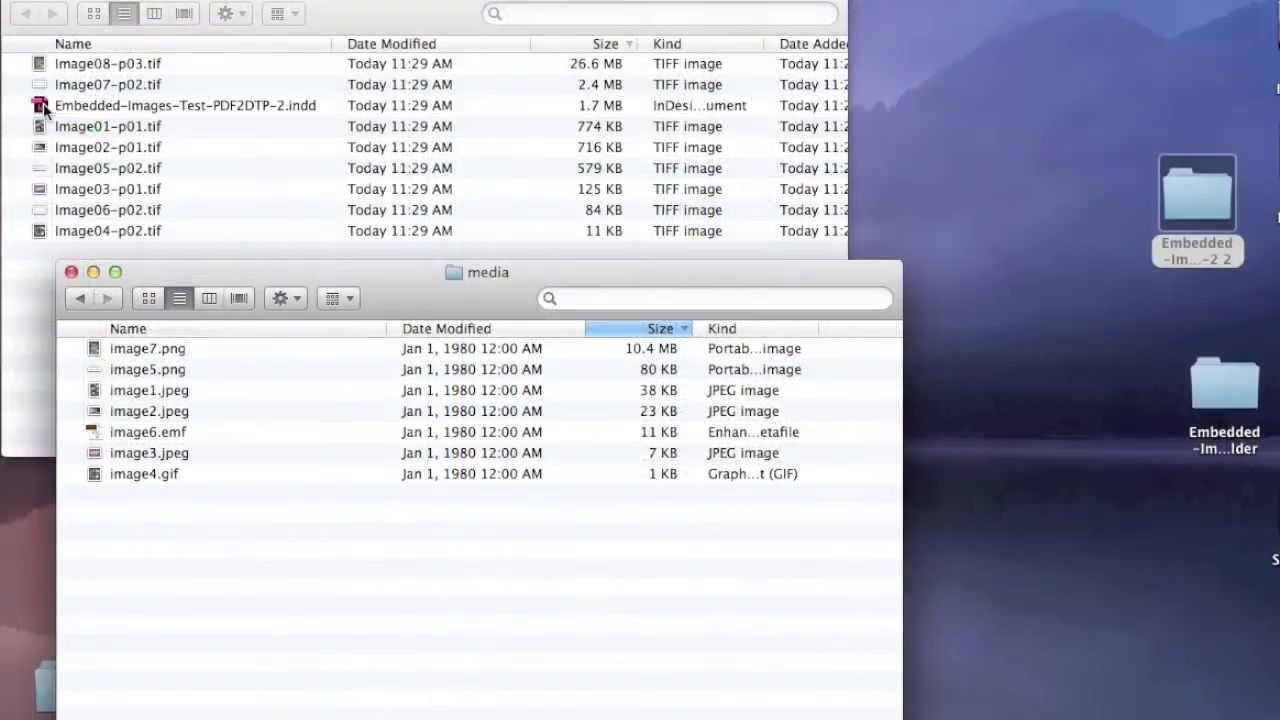
left_click_drag(44, 110, 960, 716)
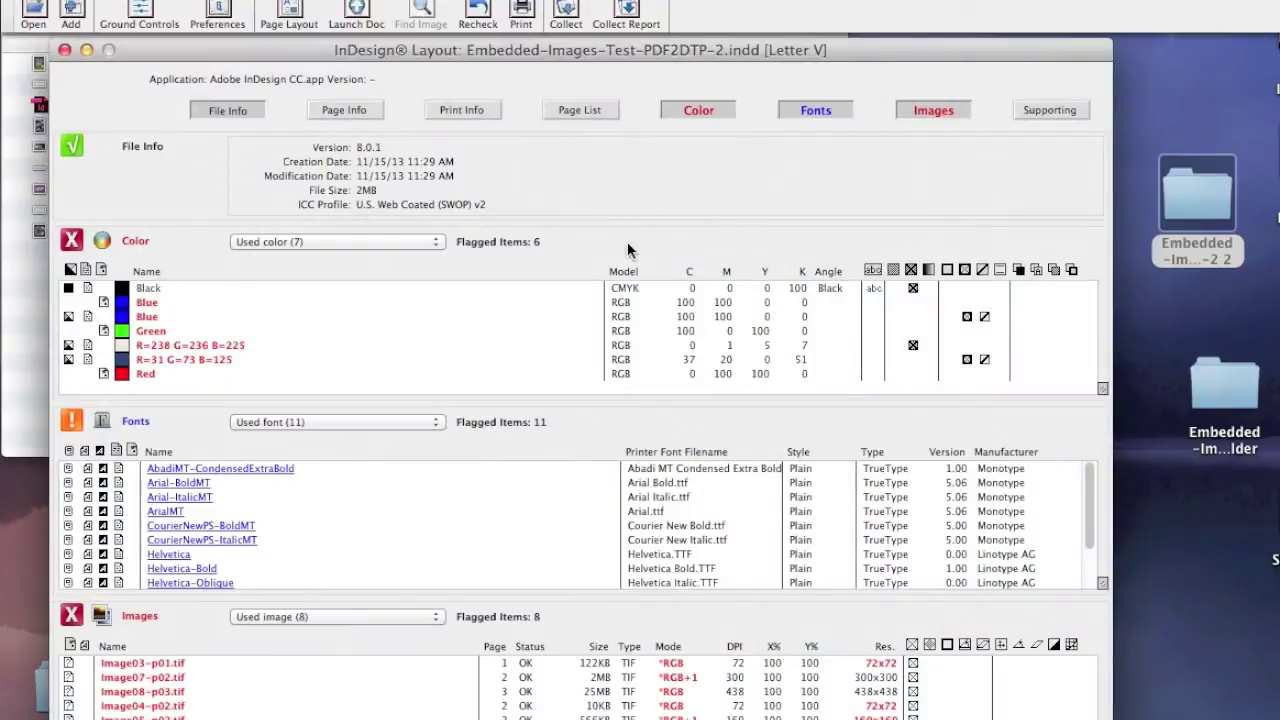
Step: Hide the Color section and inspect the Image04-p02.tif and Image08-p03.tif entries
left_click(705, 112)
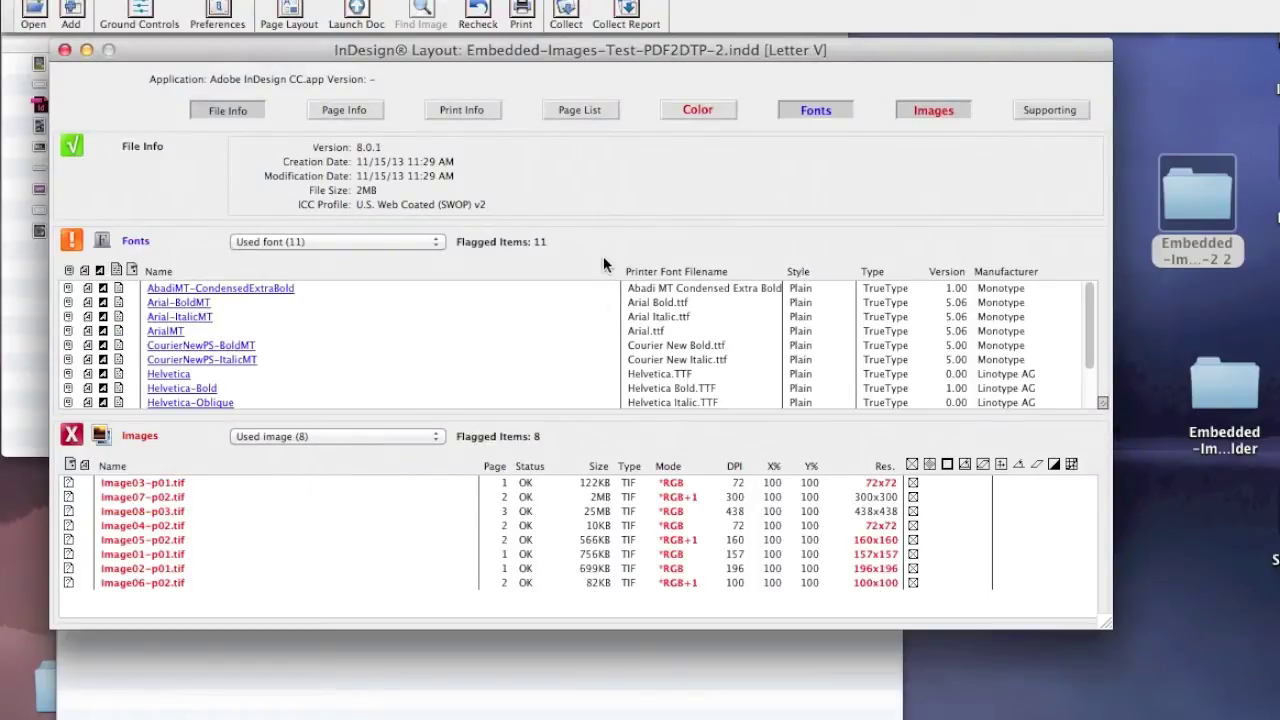
scroll(437, 383, "down", 3)
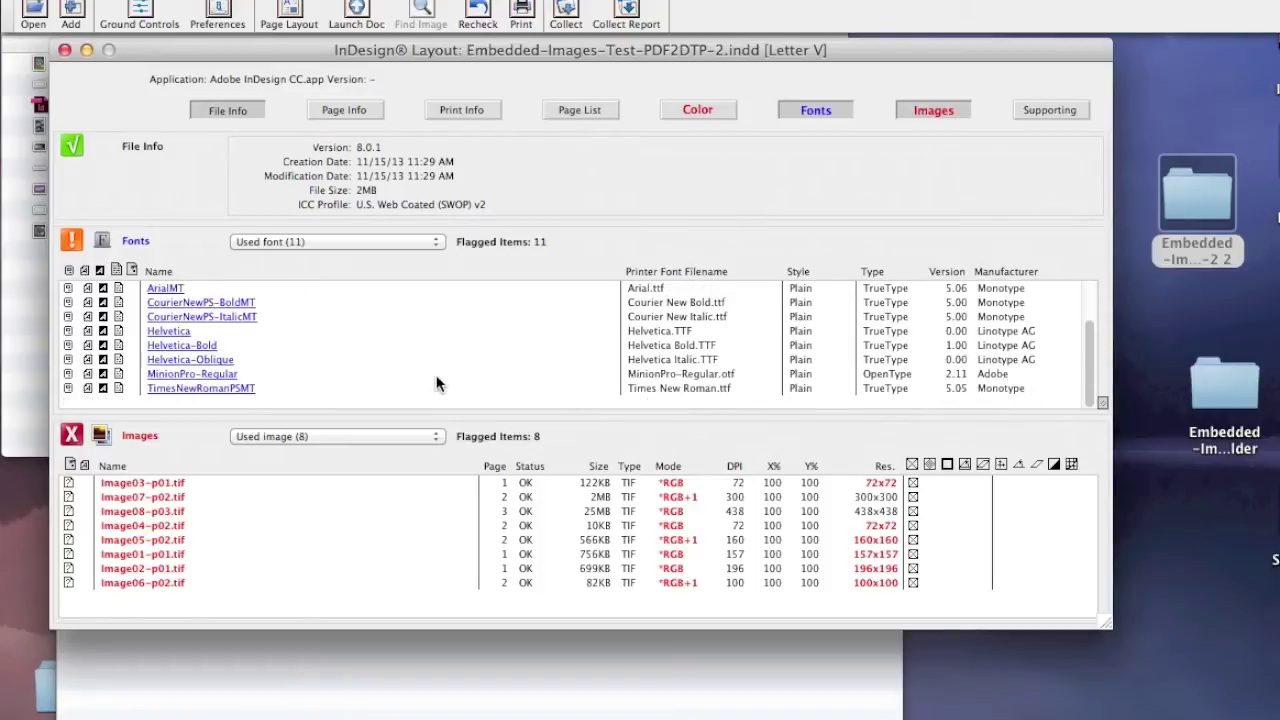
scroll(437, 380, "up", 3)
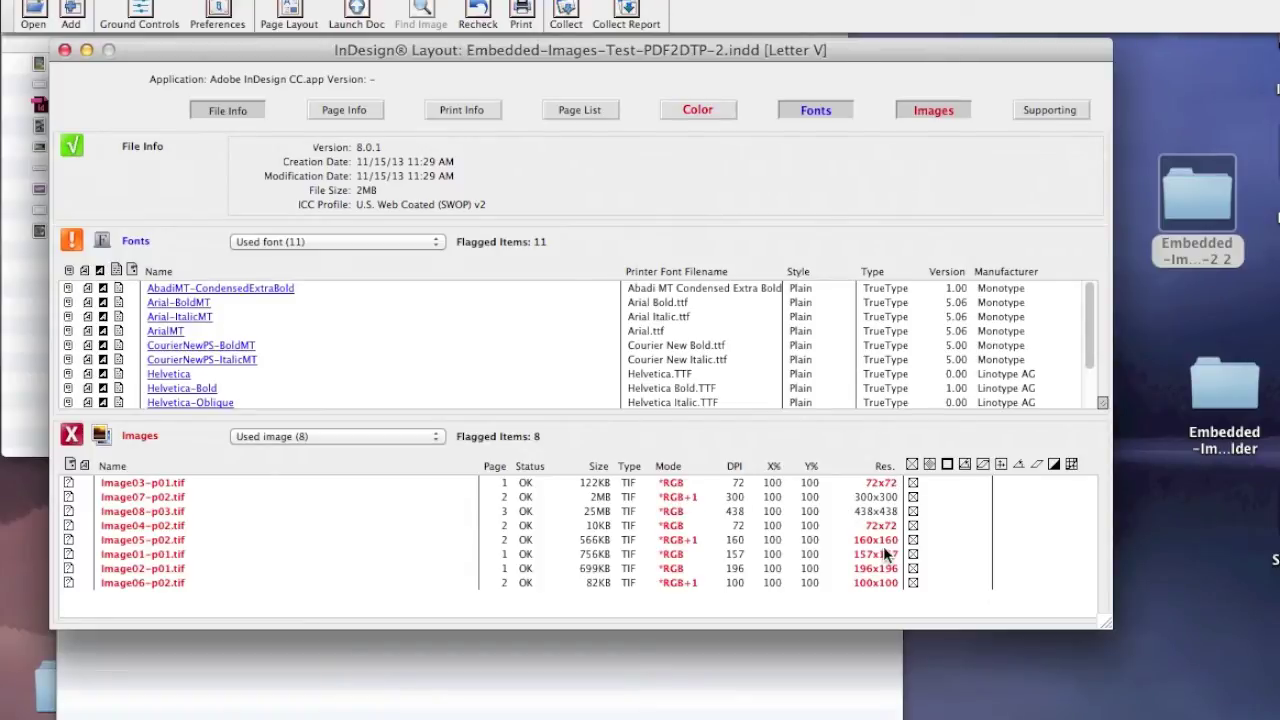
left_click(613, 524)
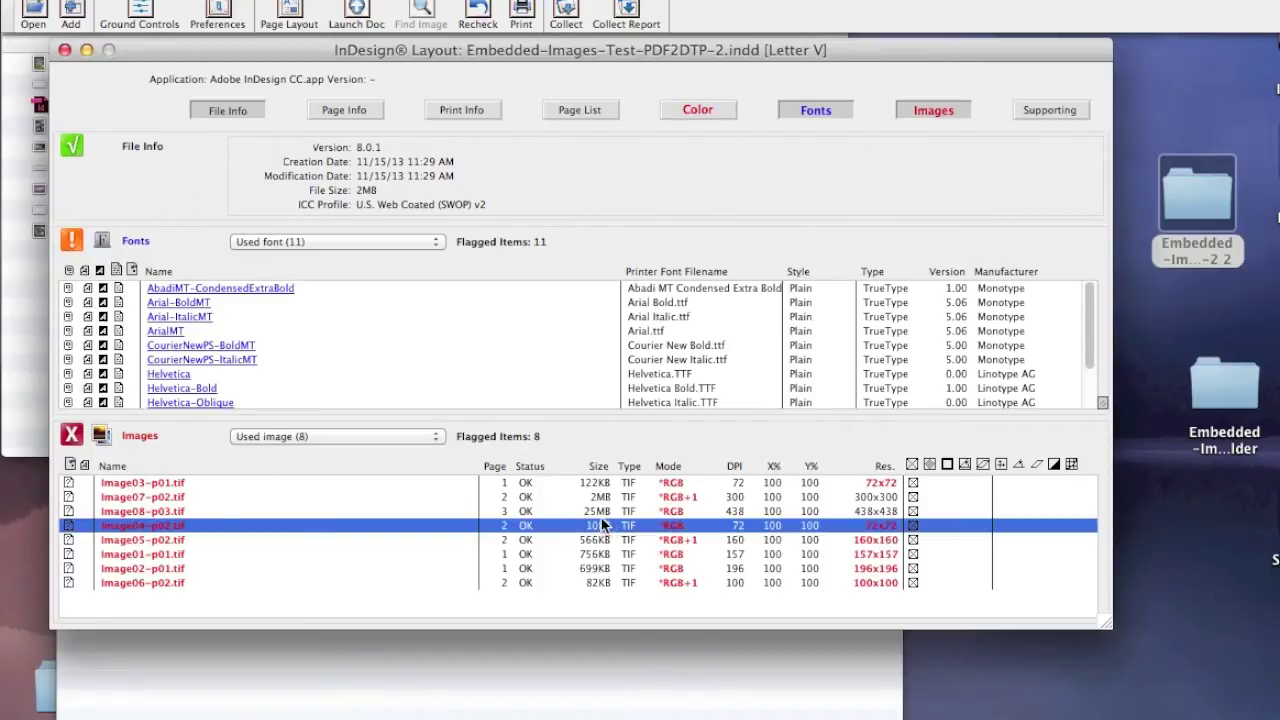
double_click(598, 509)
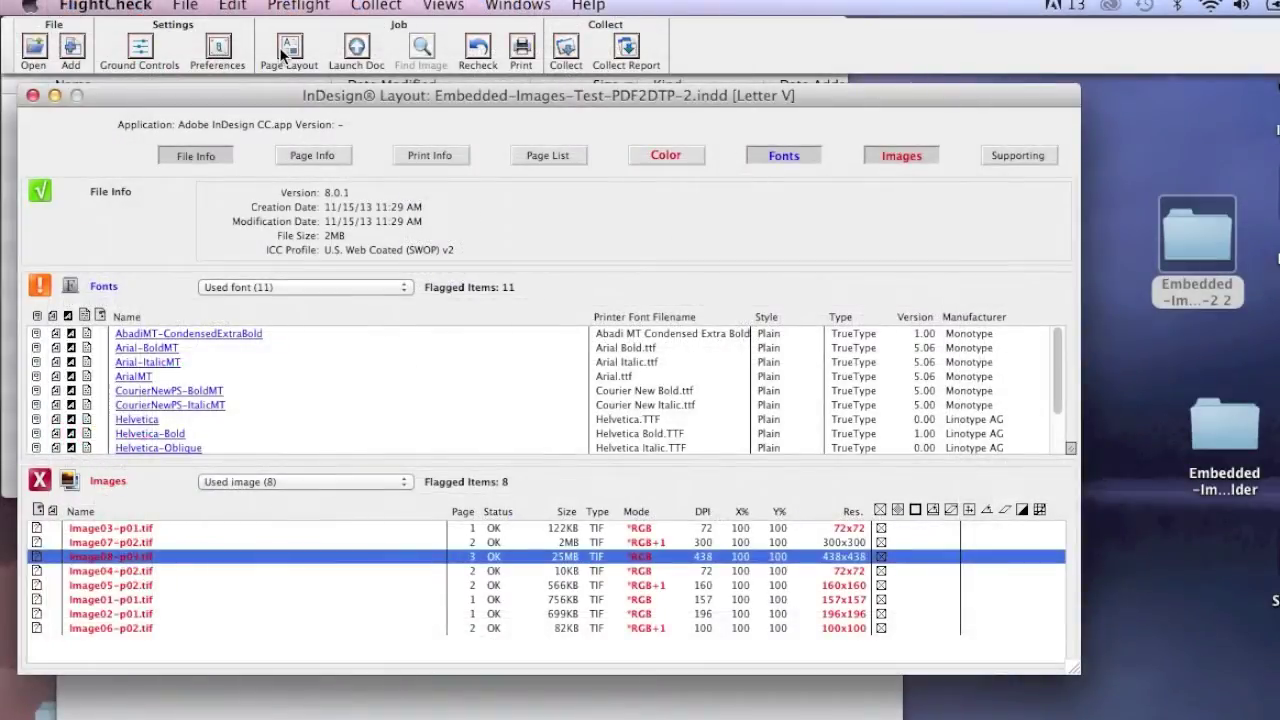
Step: Show a page 1 layout preview and launch the converted document in InDesign
left_click(288, 15)
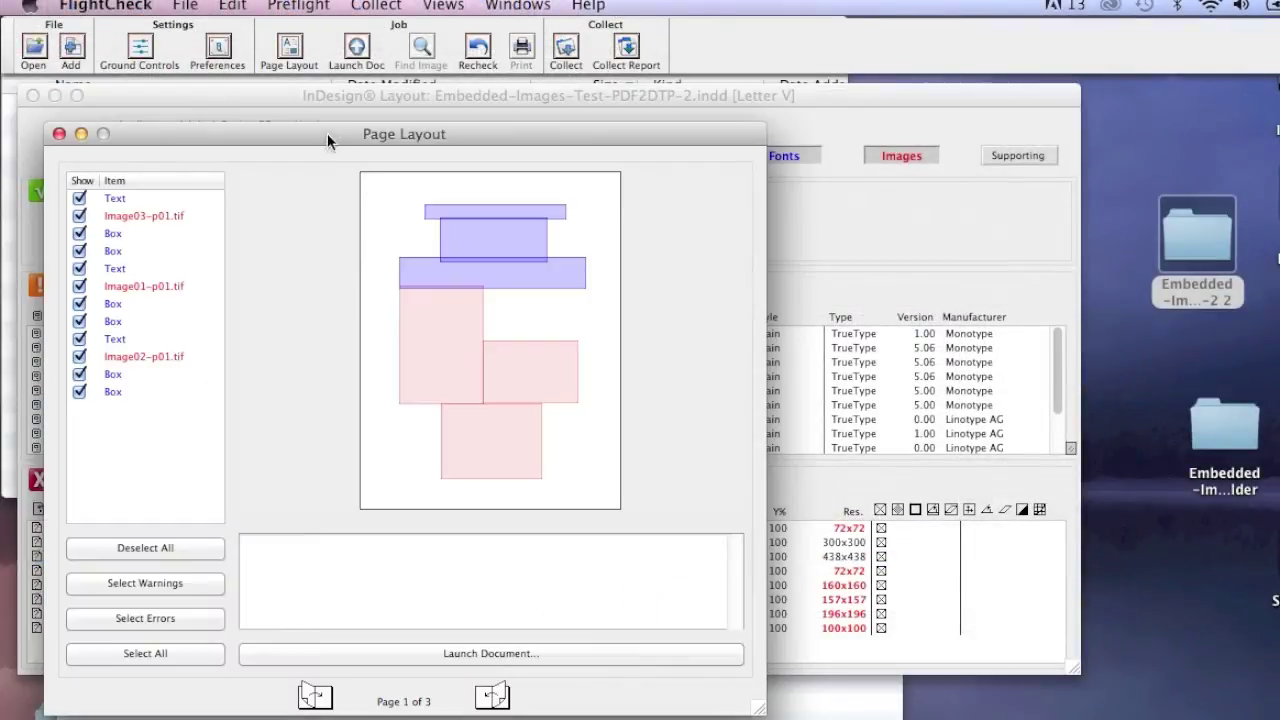
left_click_drag(327, 133, 326, 97)
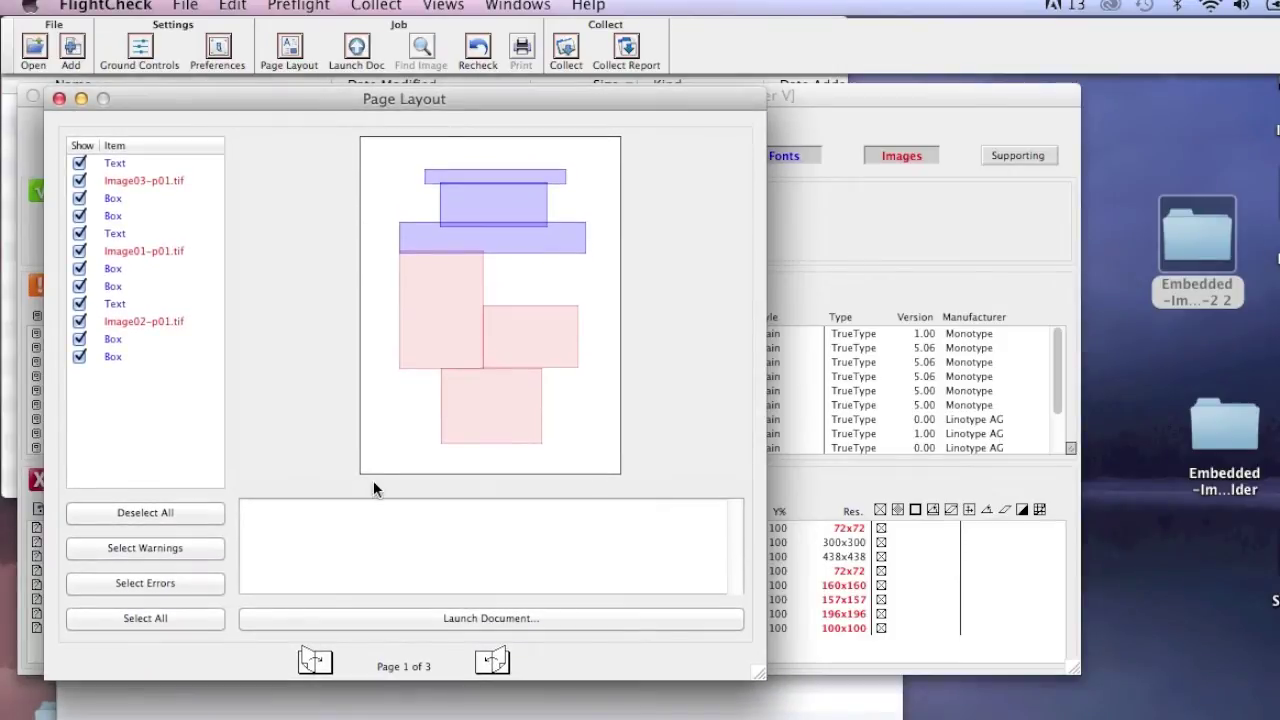
left_click(425, 618)
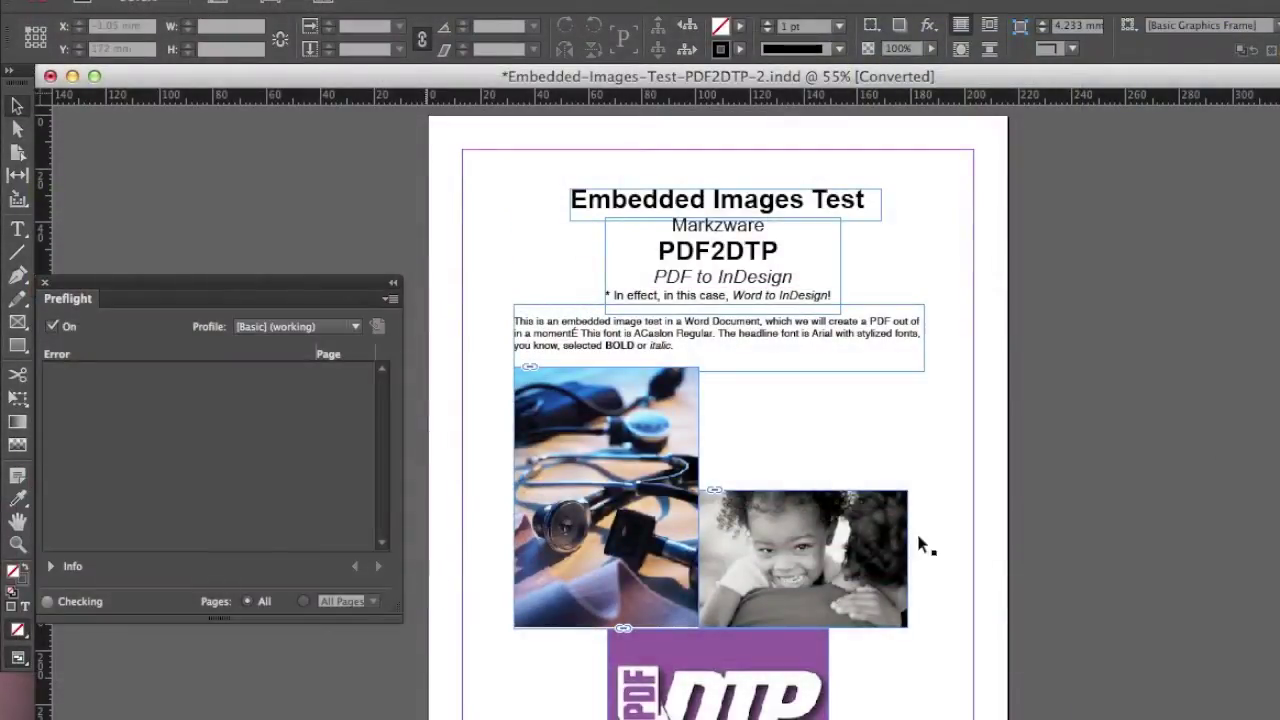
Step: Scroll down and select the WordArt graphic and the slow green turtle text frames
scroll(1075, 531, "down", 5)
scroll(1075, 531, "down", 5)
scroll(1075, 531, "down", 5)
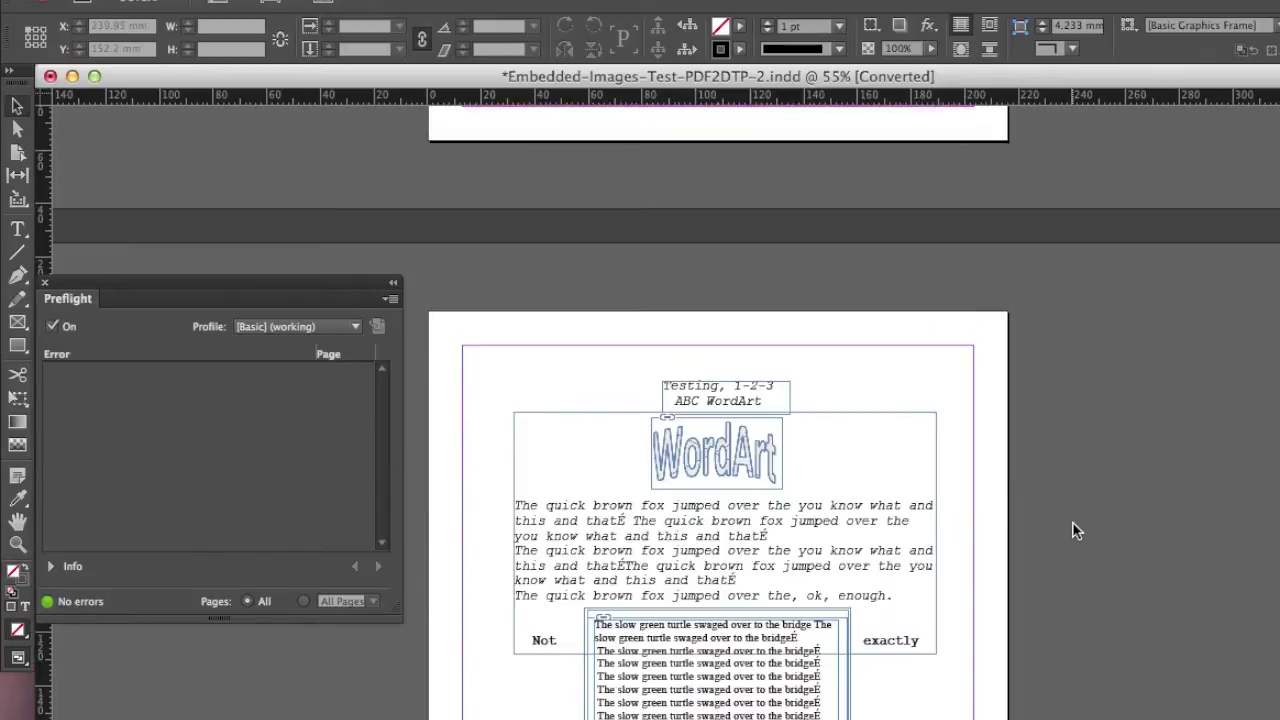
scroll(1075, 531, "down", 2)
scroll(1075, 531, "down", 2)
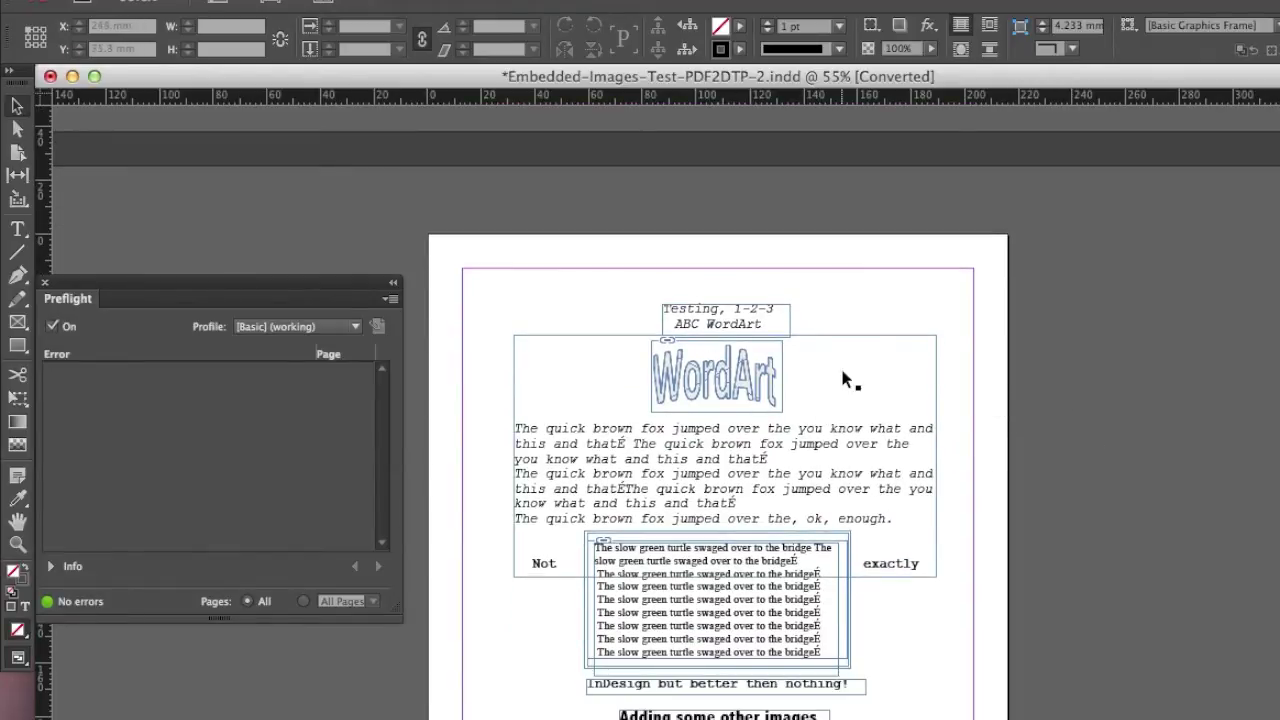
left_click(745, 376)
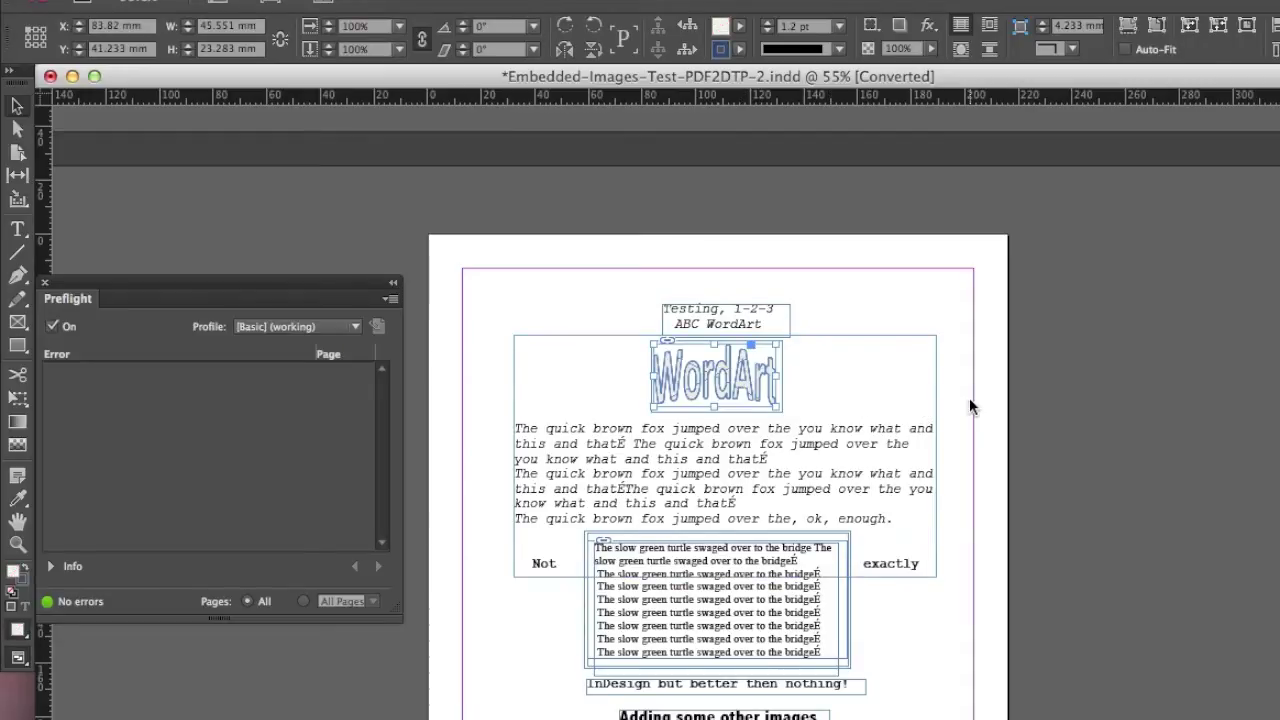
scroll(970, 405, "down", 4)
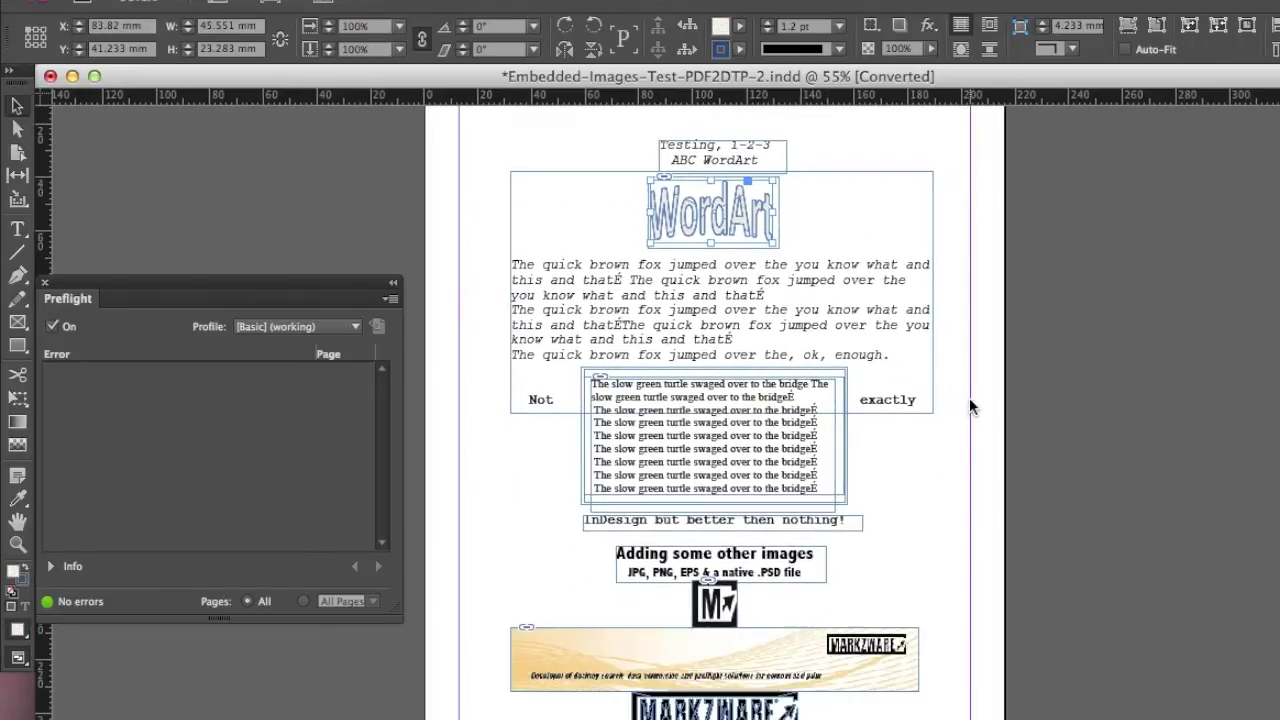
left_click(758, 420)
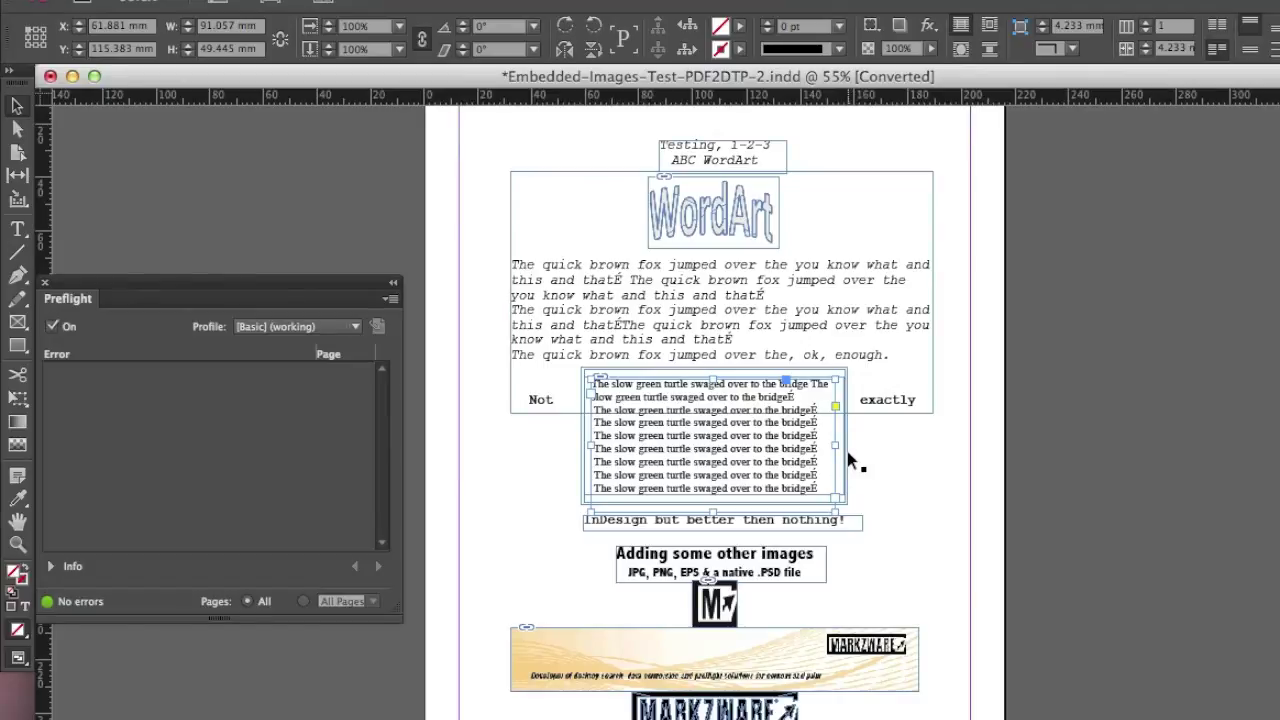
left_click(847, 451)
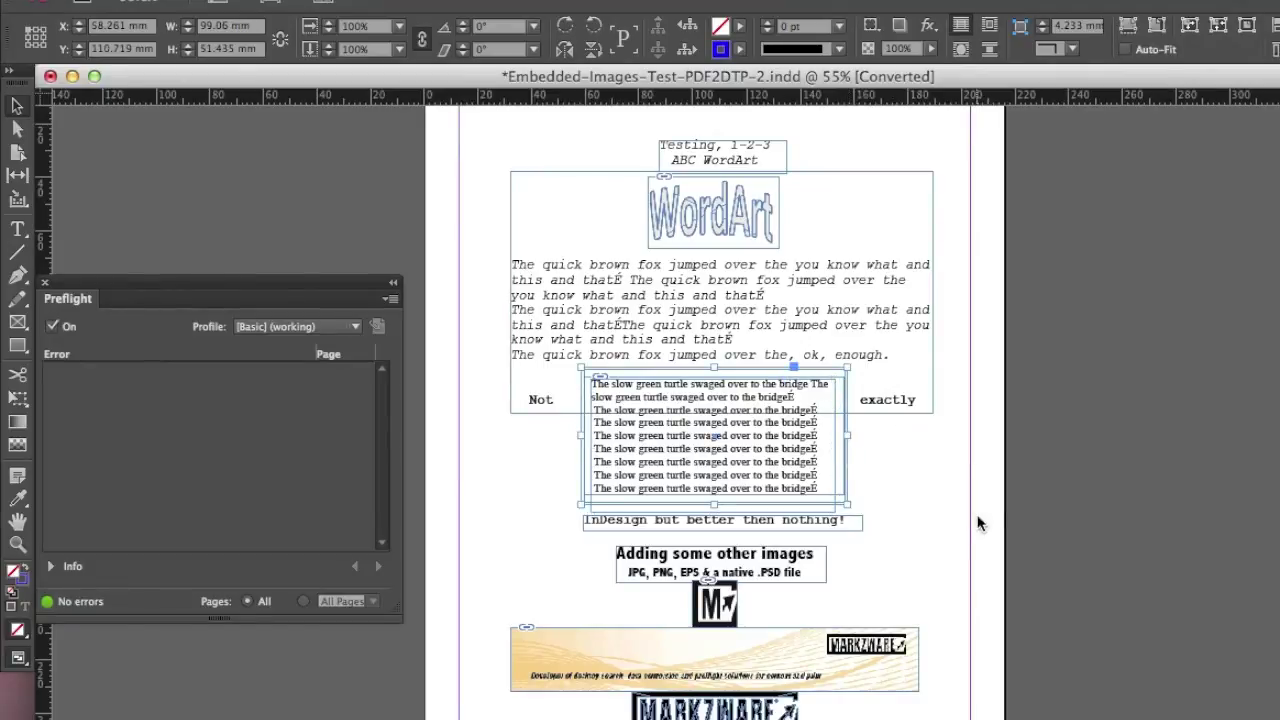
Step: Marquee-select the lower MARKZWARE logo below the banner
scroll(1097, 534, "down", 3)
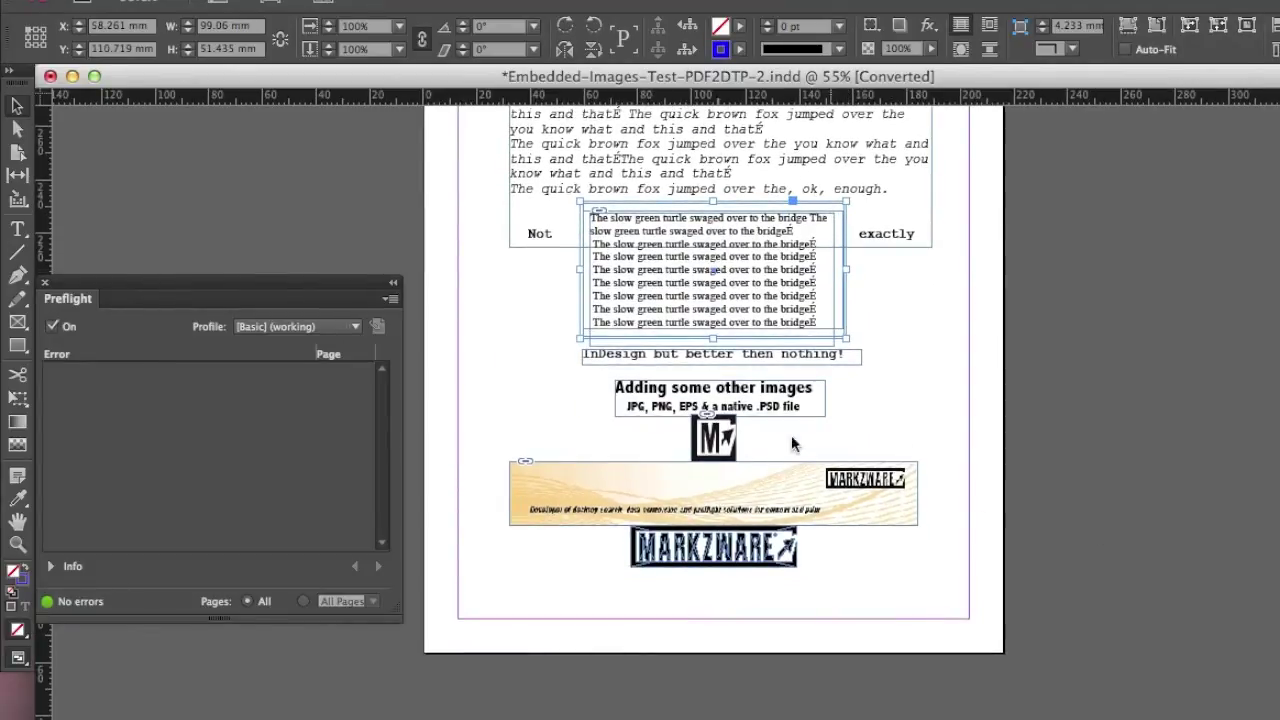
scroll(1051, 497, "down", 3)
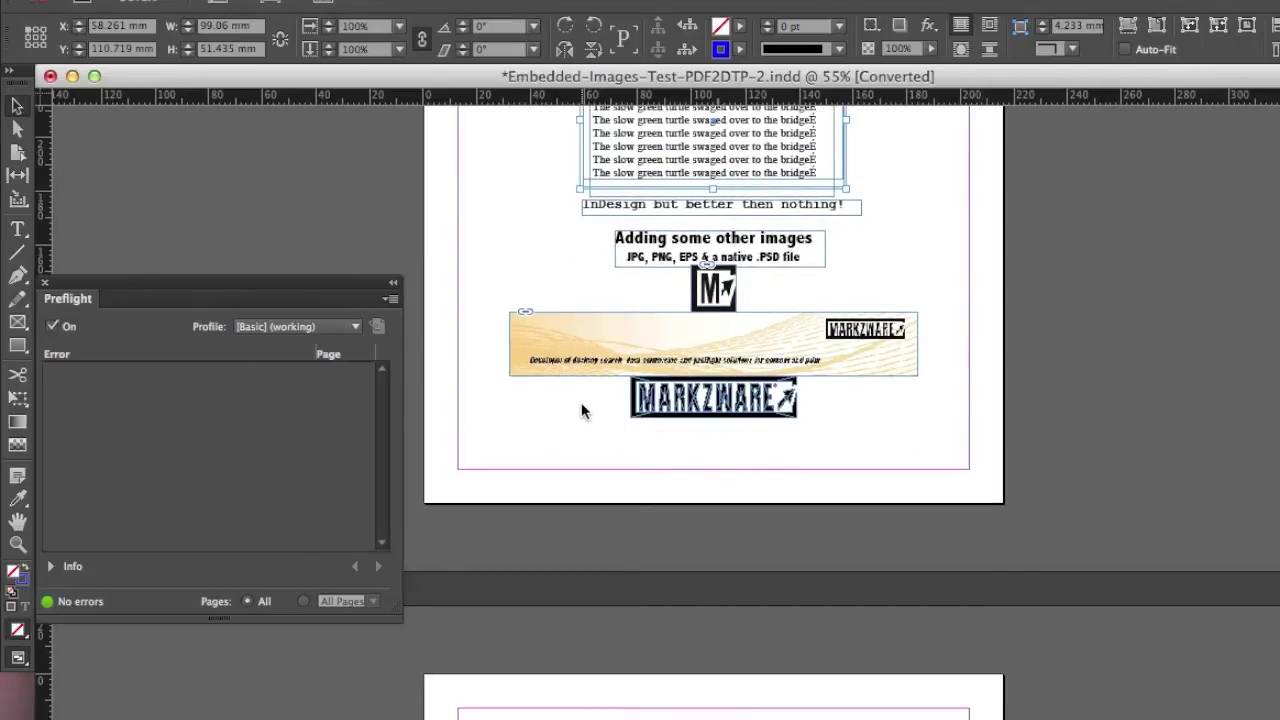
left_click_drag(598, 403, 857, 450)
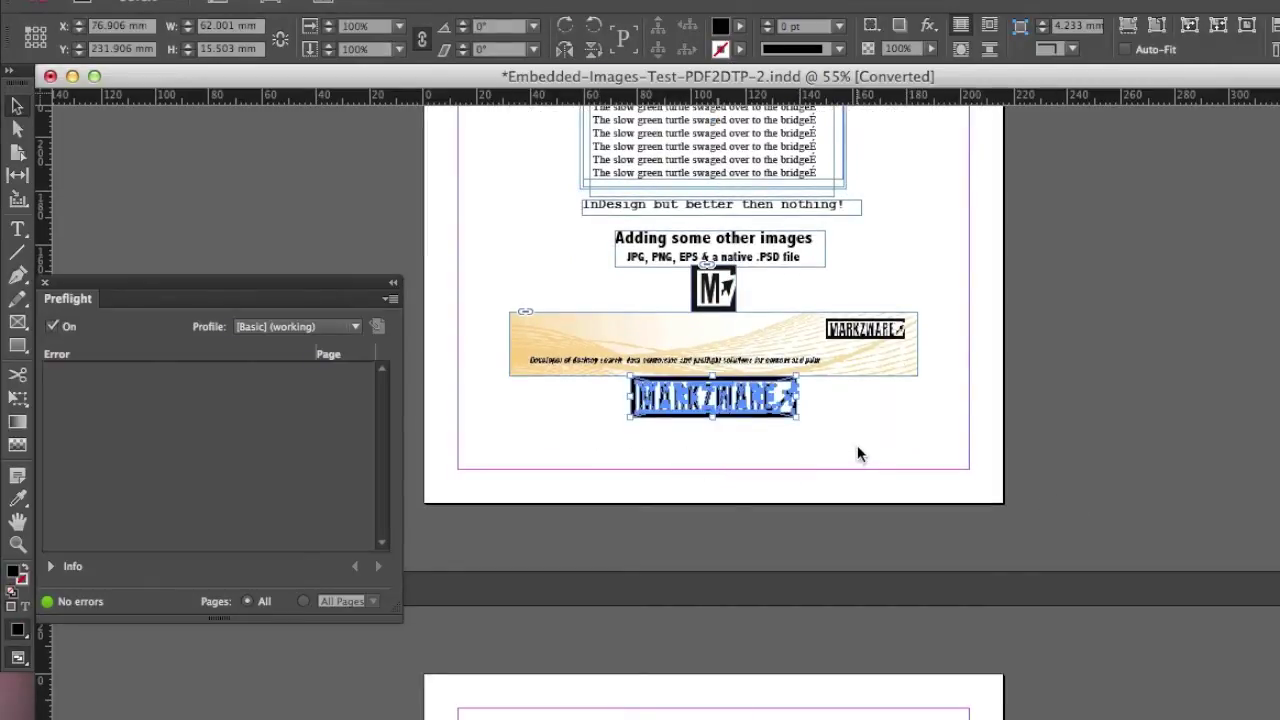
scroll(705, 323, "down", 3)
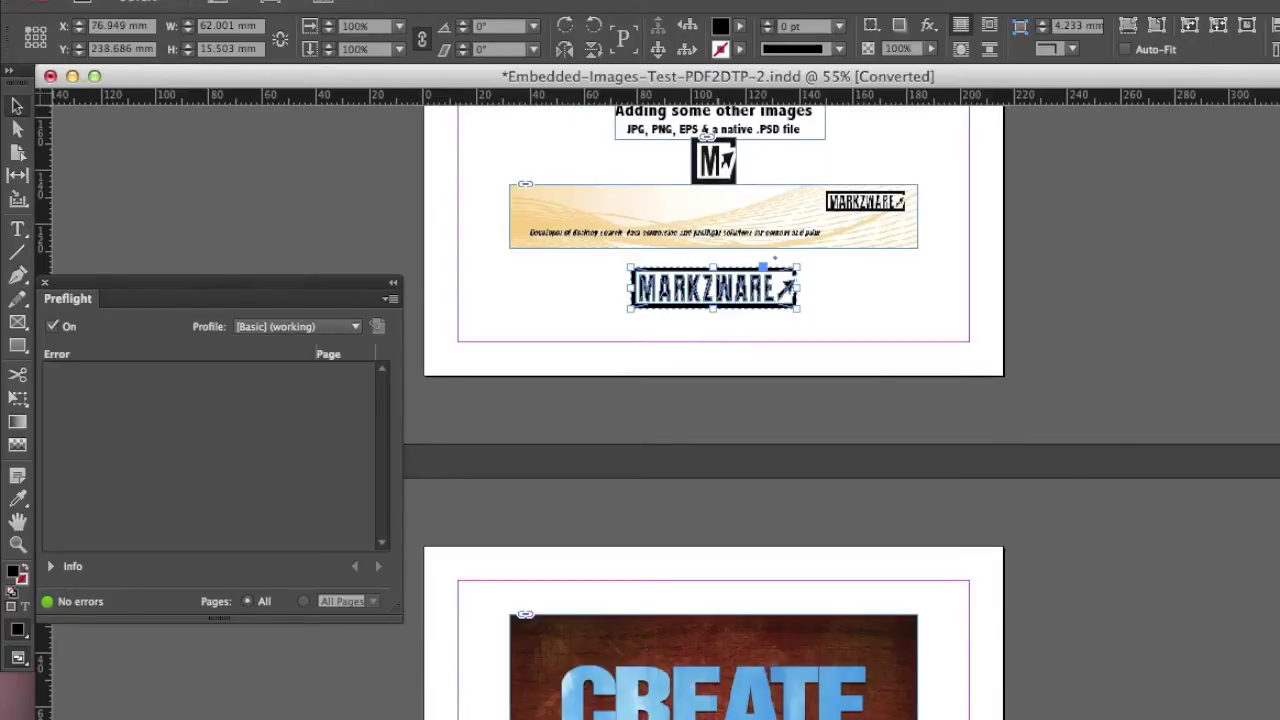
Step: Paste the MARKZWARE logo into Illustrator's Untitled-1, close it unsaved, and return to InDesign
key("super+Tab")
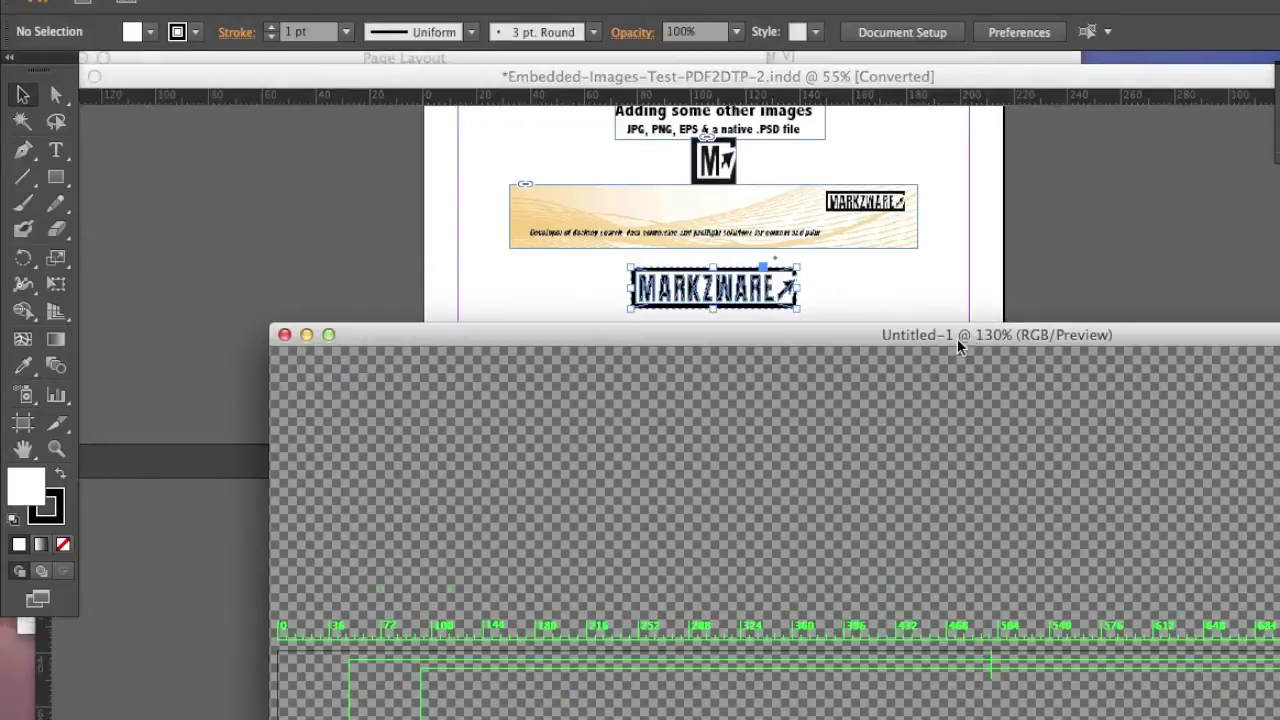
left_click_drag(957, 338, 778, 229)
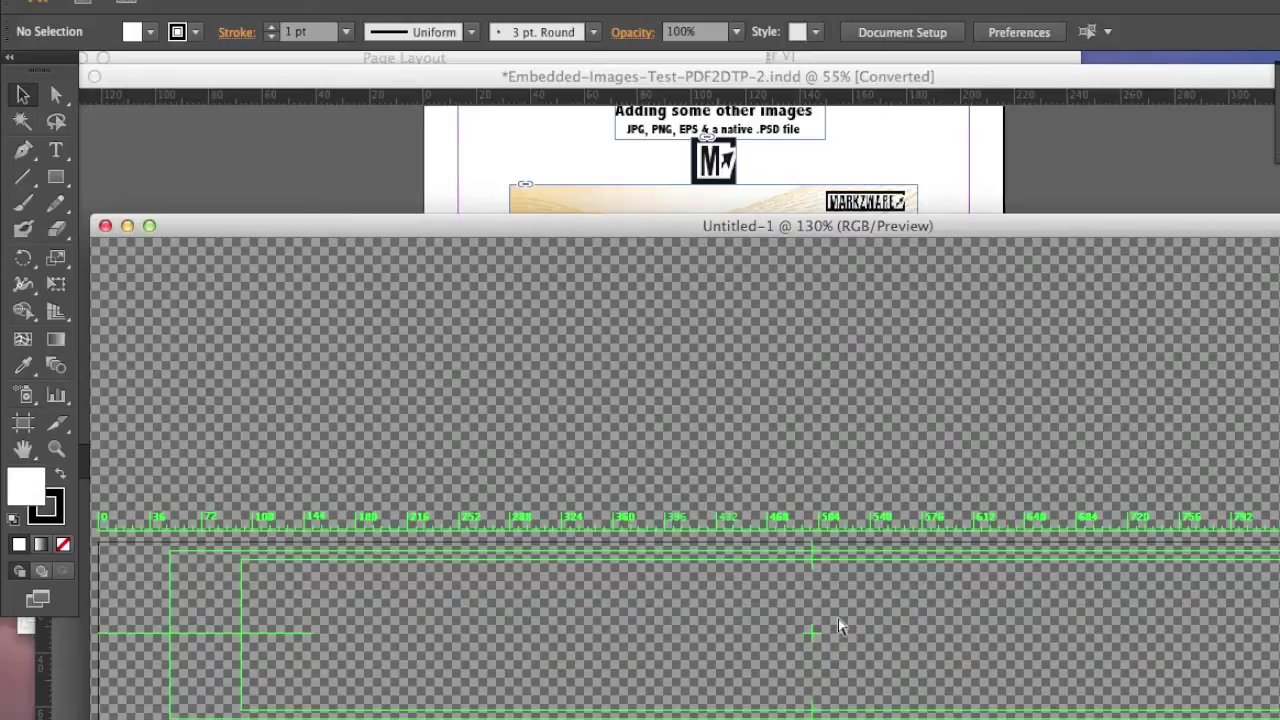
key("super+v")
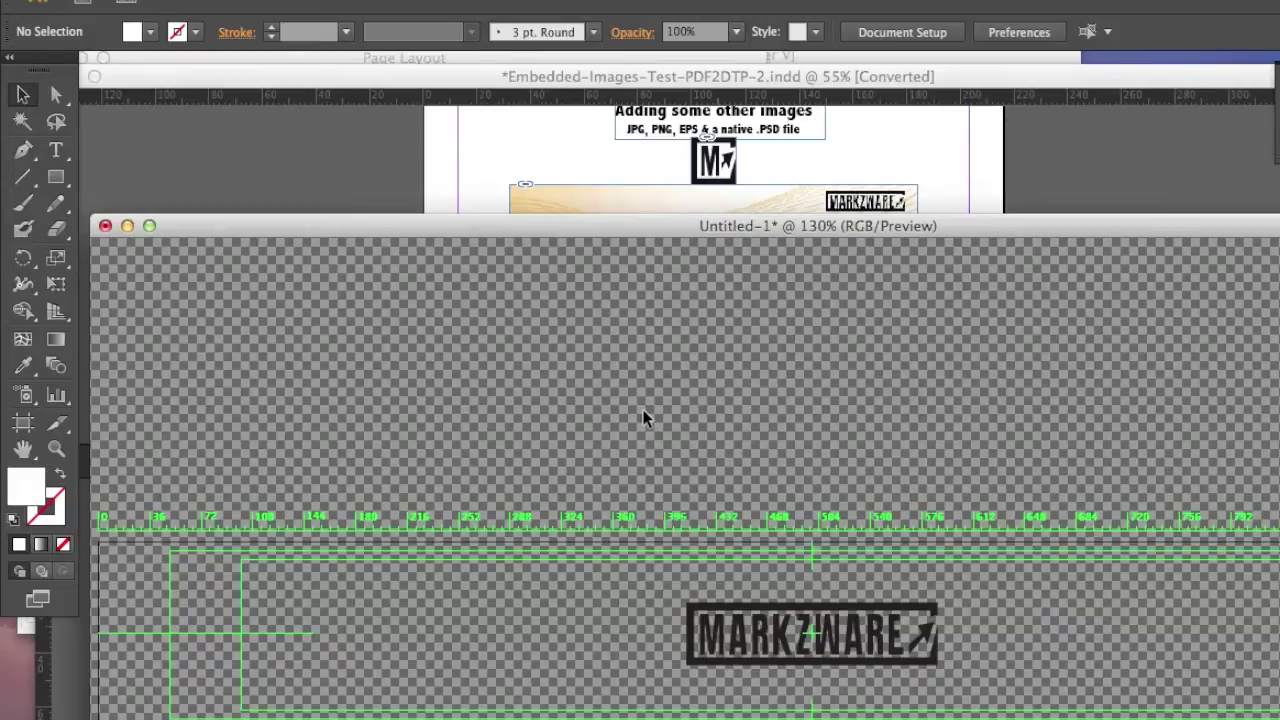
left_click(105, 228)
left_click(788, 483)
left_click(841, 280)
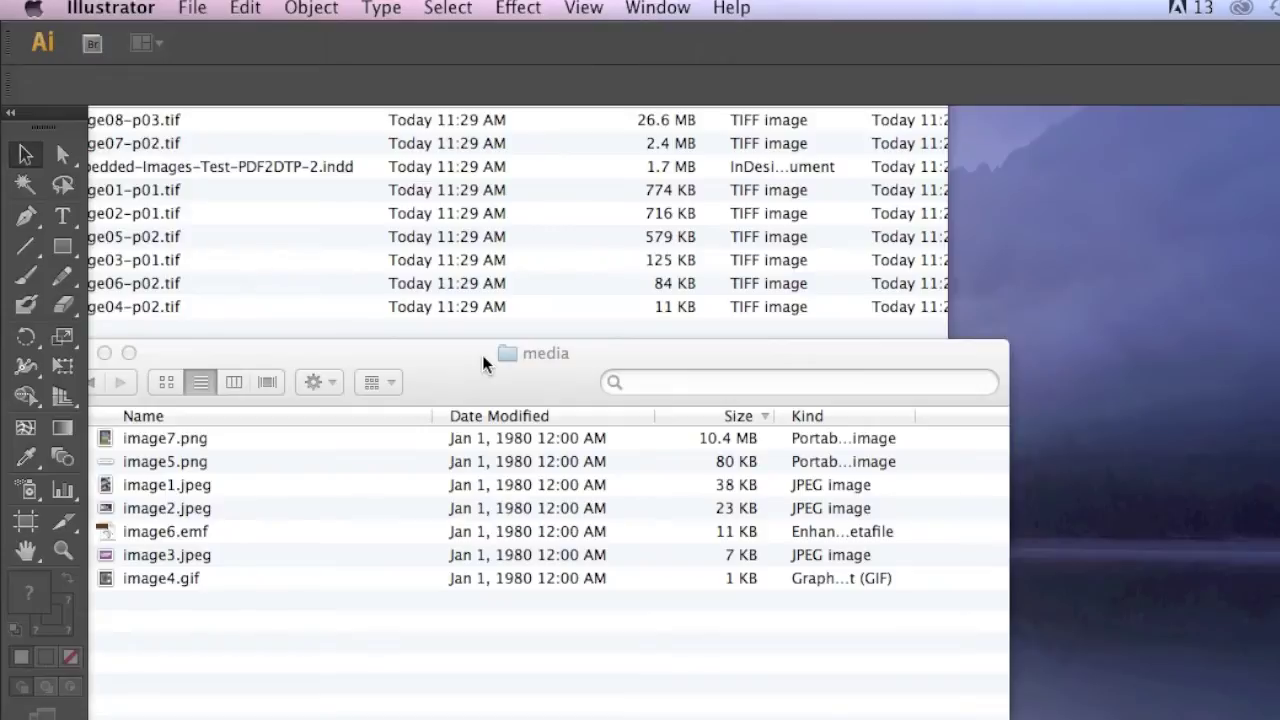
Step: Compare the Embedded-Images-Test-PDF2DTP-2 folder with the Word media folder, leaving the converted folder in front
left_click(283, 214)
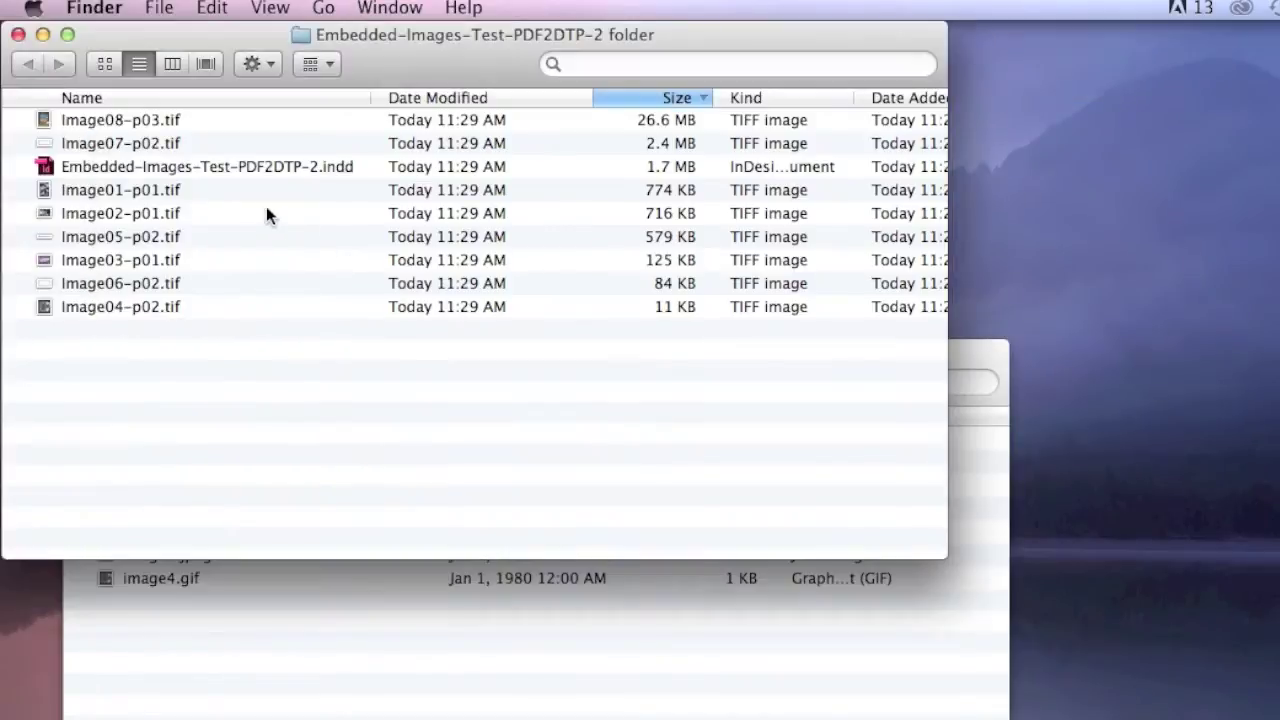
left_click(550, 640)
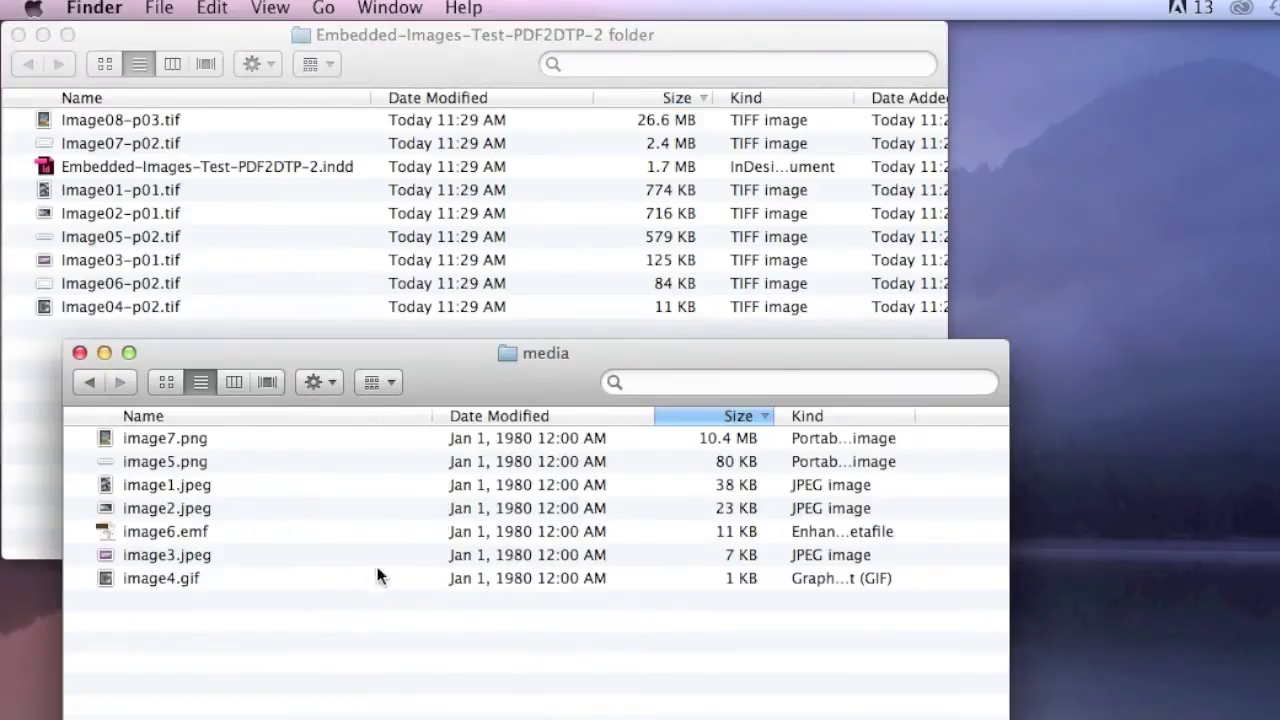
left_click(87, 381)
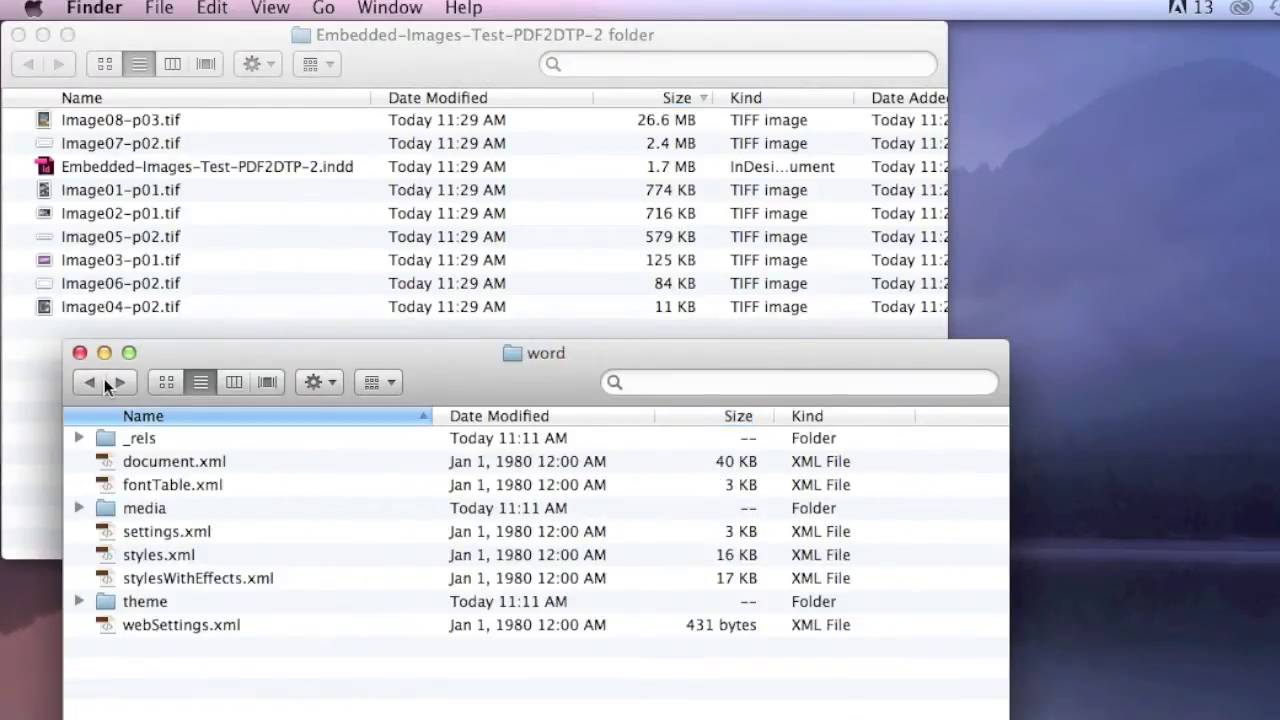
left_click(120, 381)
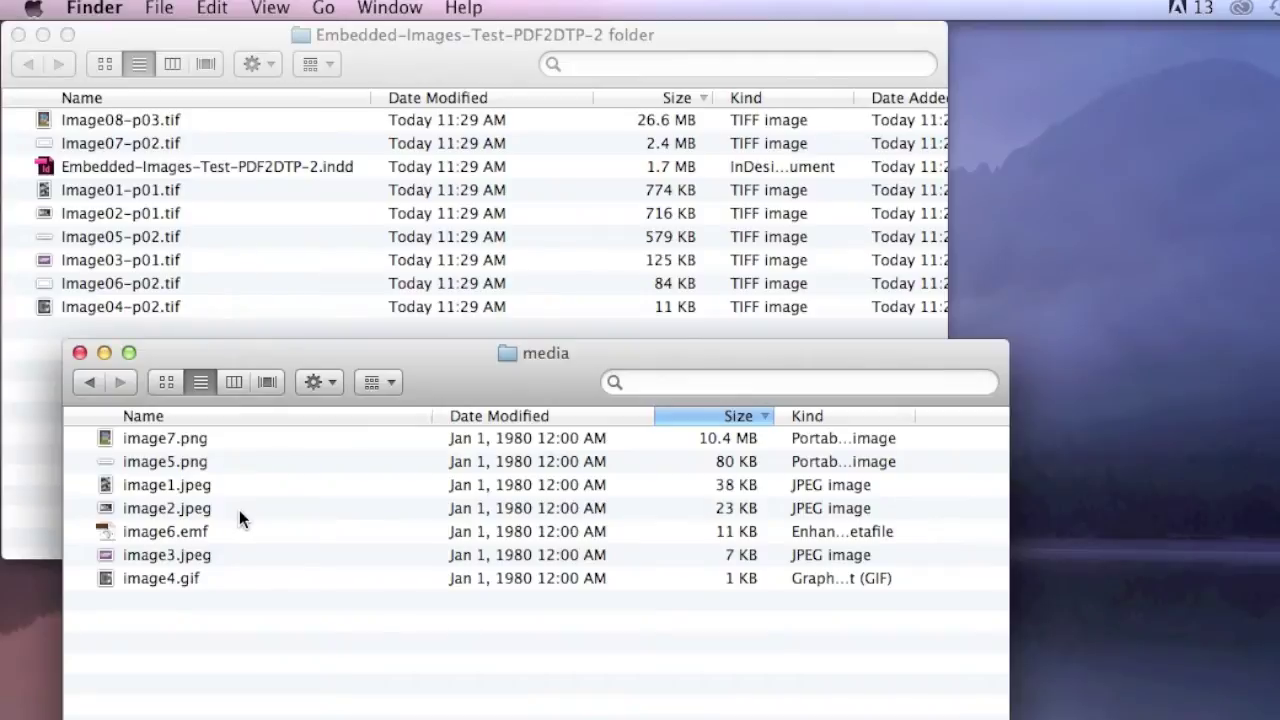
left_click(420, 55)
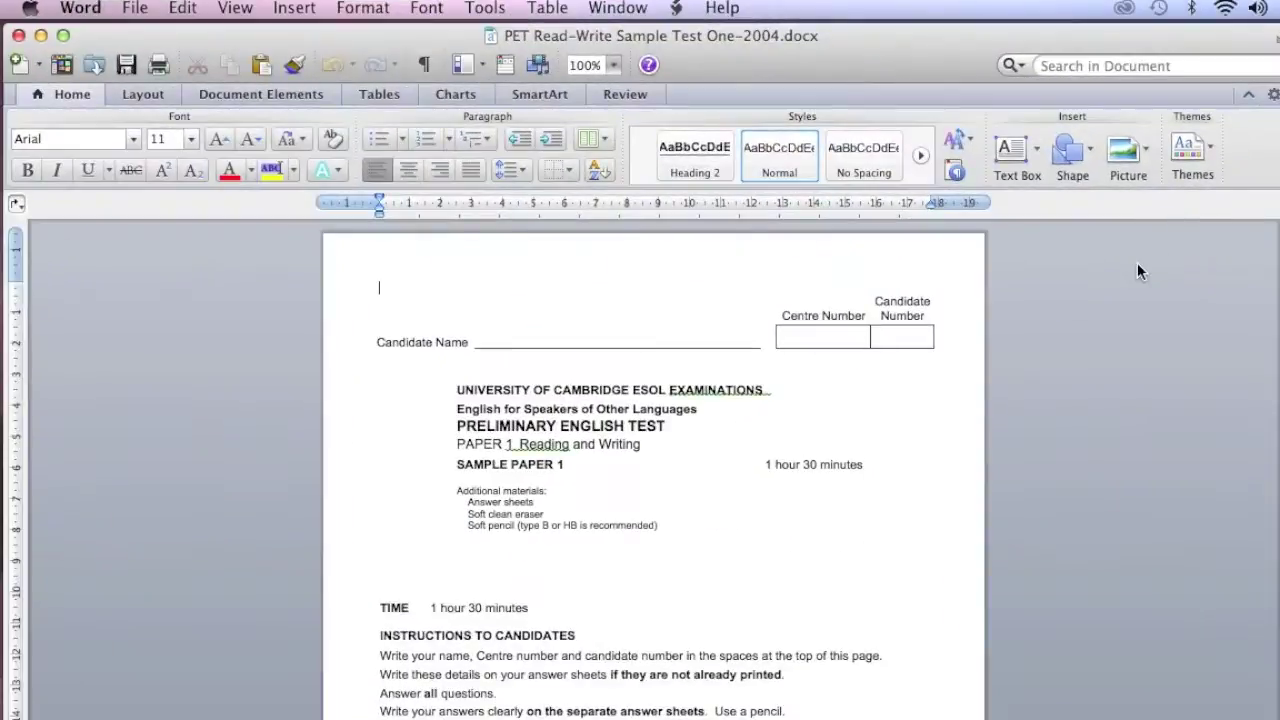
scroll(1137, 270, "down", 3)
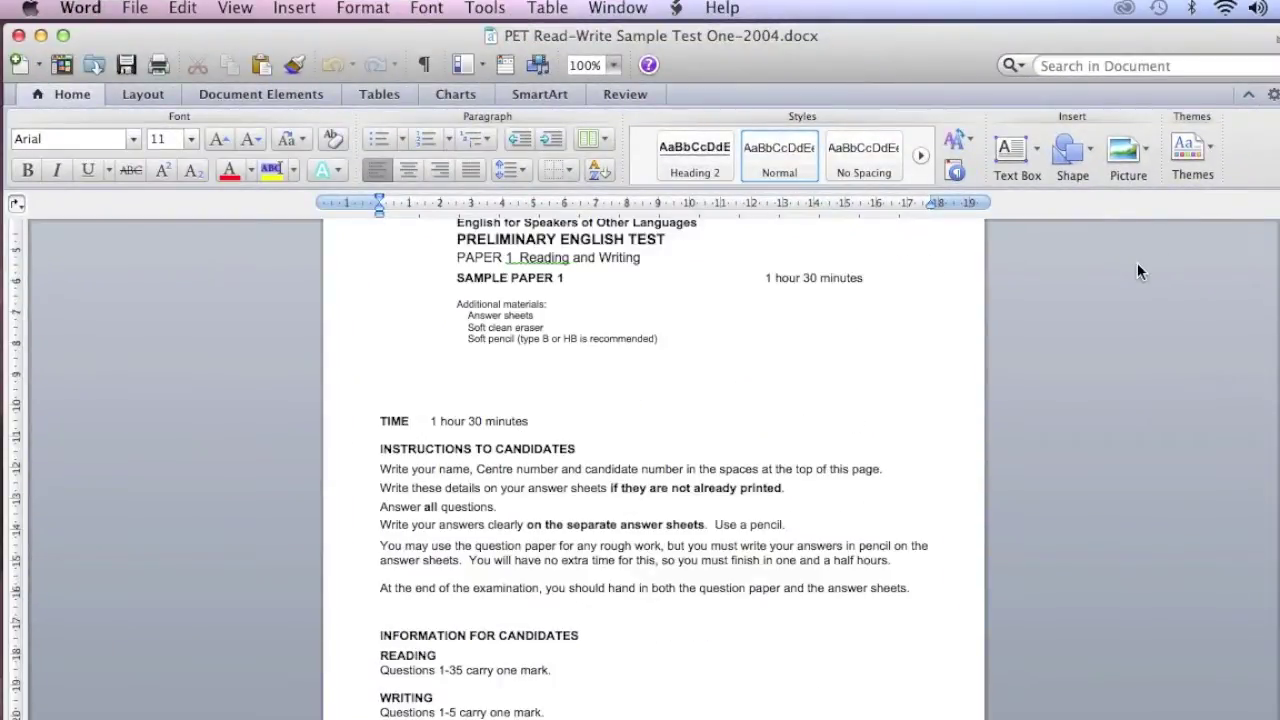
Step: Scroll through the PET Read-Write sample test document in Word
scroll(1137, 270, "down", 5)
scroll(1137, 270, "down", 2)
scroll(1137, 270, "down", 3)
scroll(1137, 270, "down", 5)
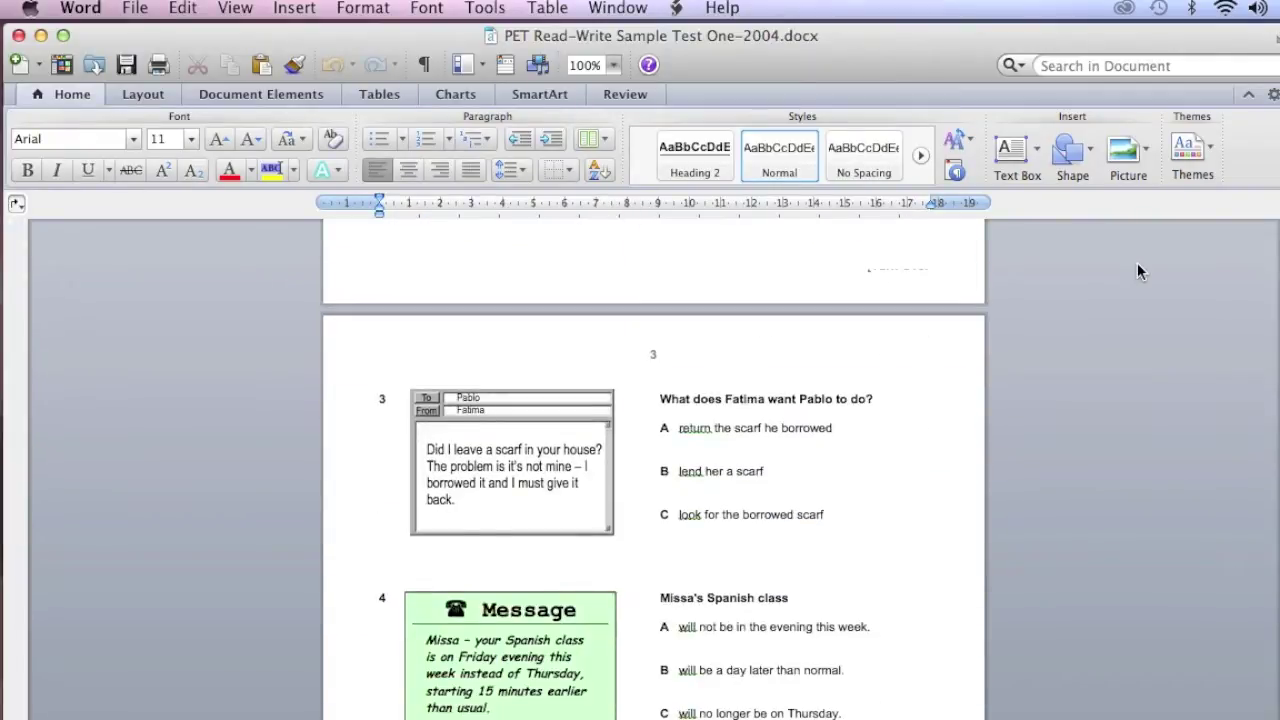
scroll(1137, 265, "down", 5)
scroll(1137, 265, "down", 5)
scroll(1137, 265, "down", 2)
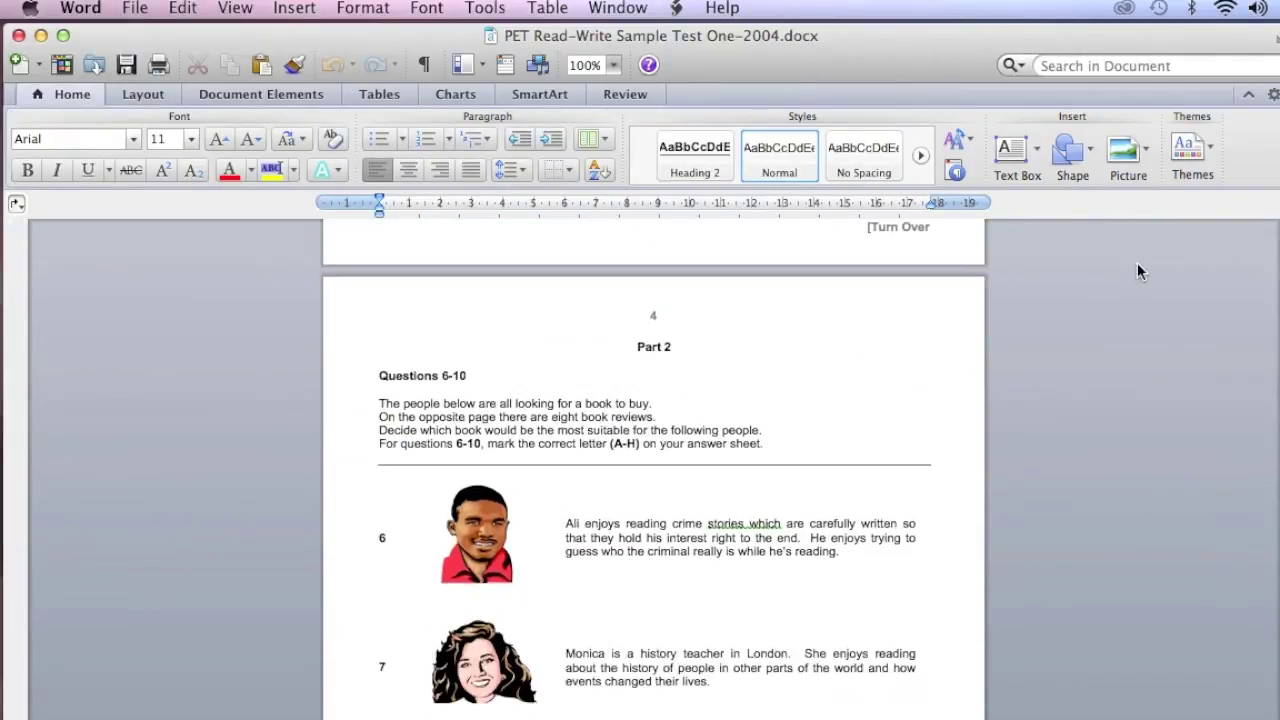
scroll(1137, 265, "down", 5)
scroll(1137, 265, "down", 5)
scroll(1137, 265, "down", 3)
scroll(1137, 265, "down", 1)
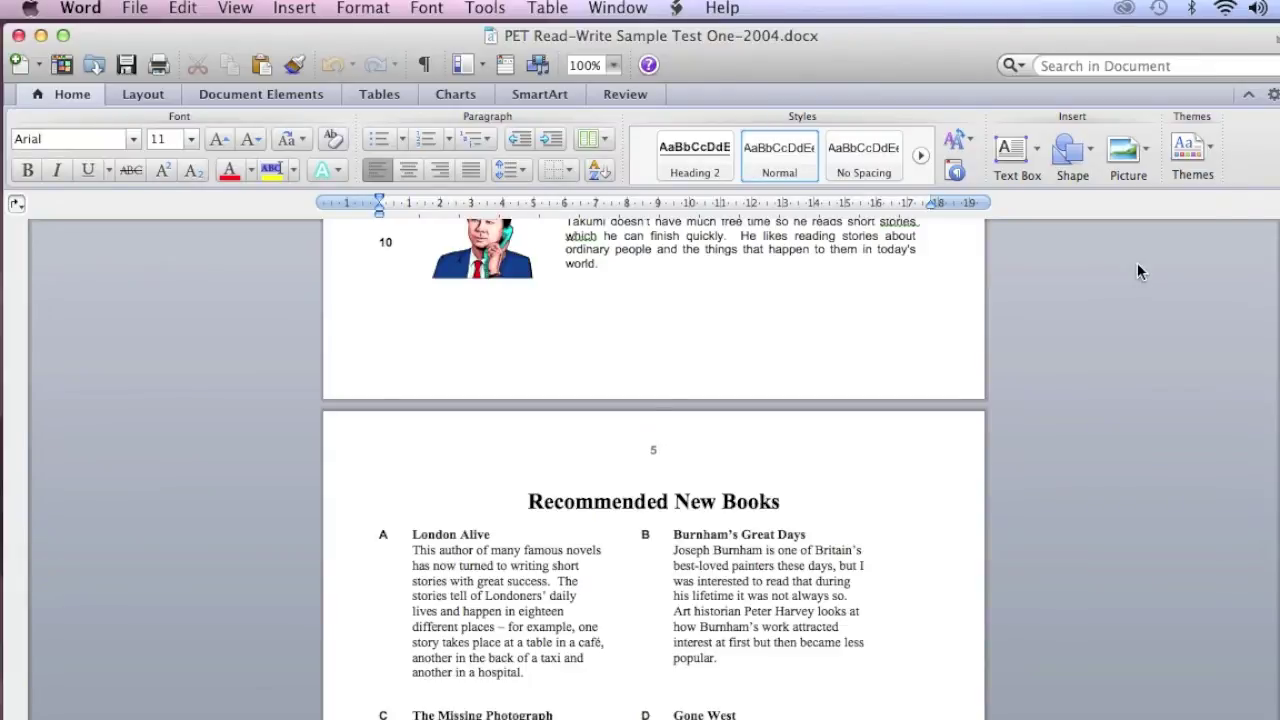
scroll(1137, 270, "down", 5)
scroll(1137, 270, "down", 4)
scroll(1137, 270, "down", 4)
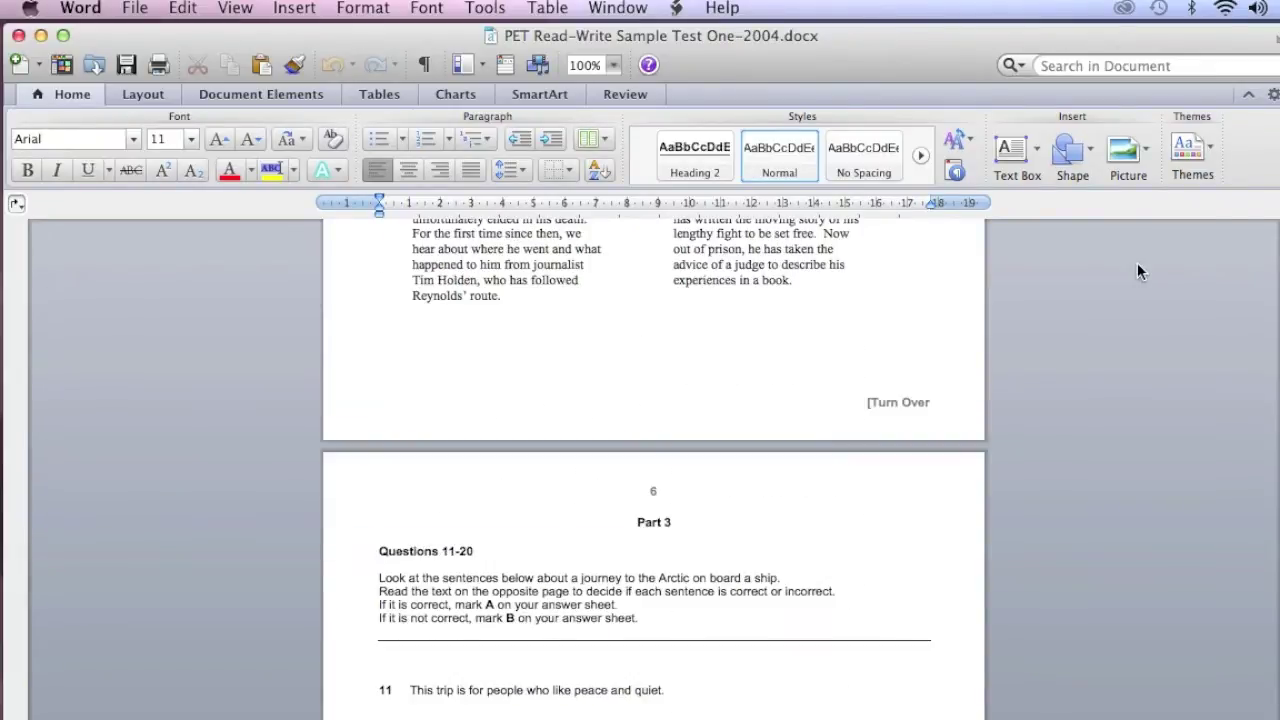
Step: Save the test as a PDF on the Desktop and move the DOCX beside it
left_click(135, 8)
left_click(225, 133)
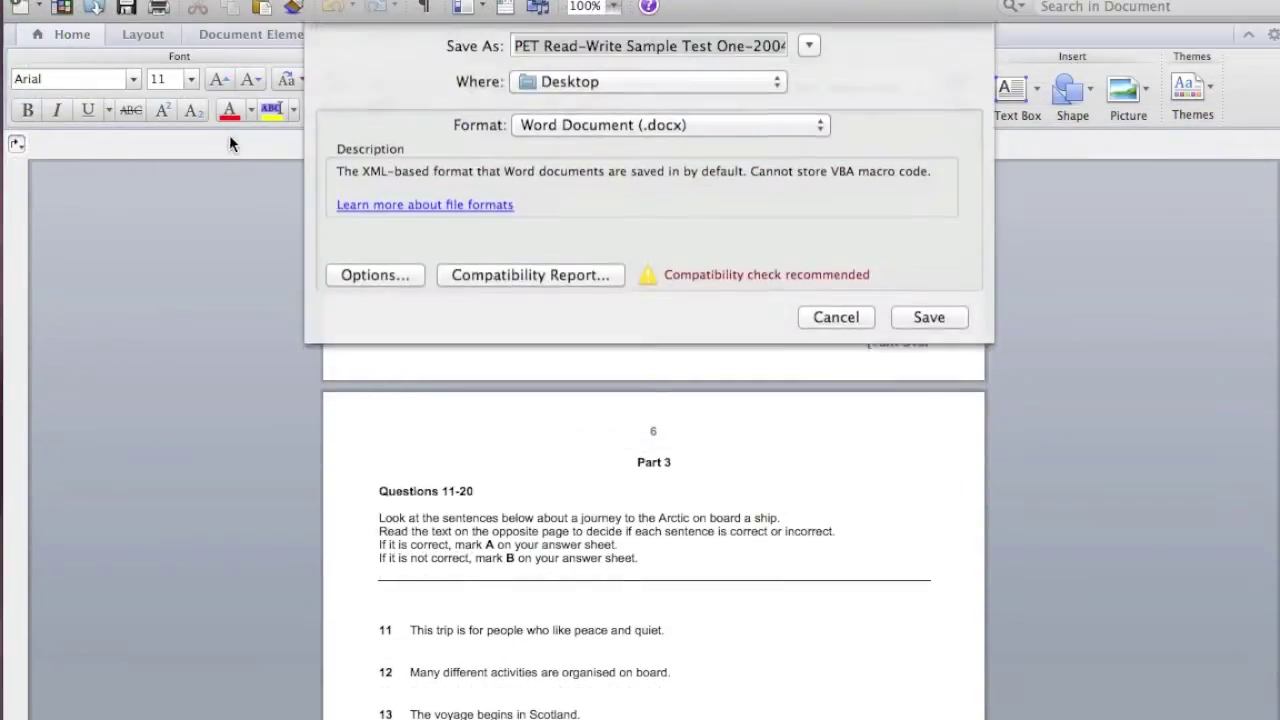
left_click(608, 143)
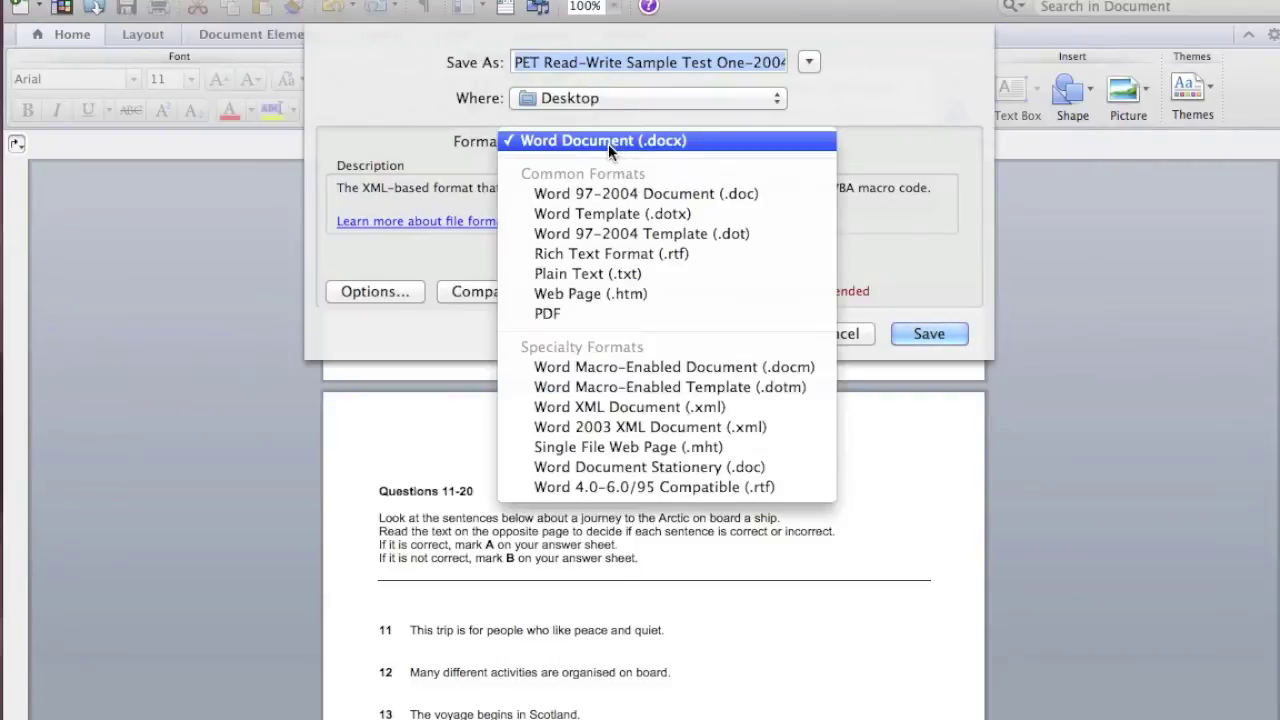
left_click(622, 313)
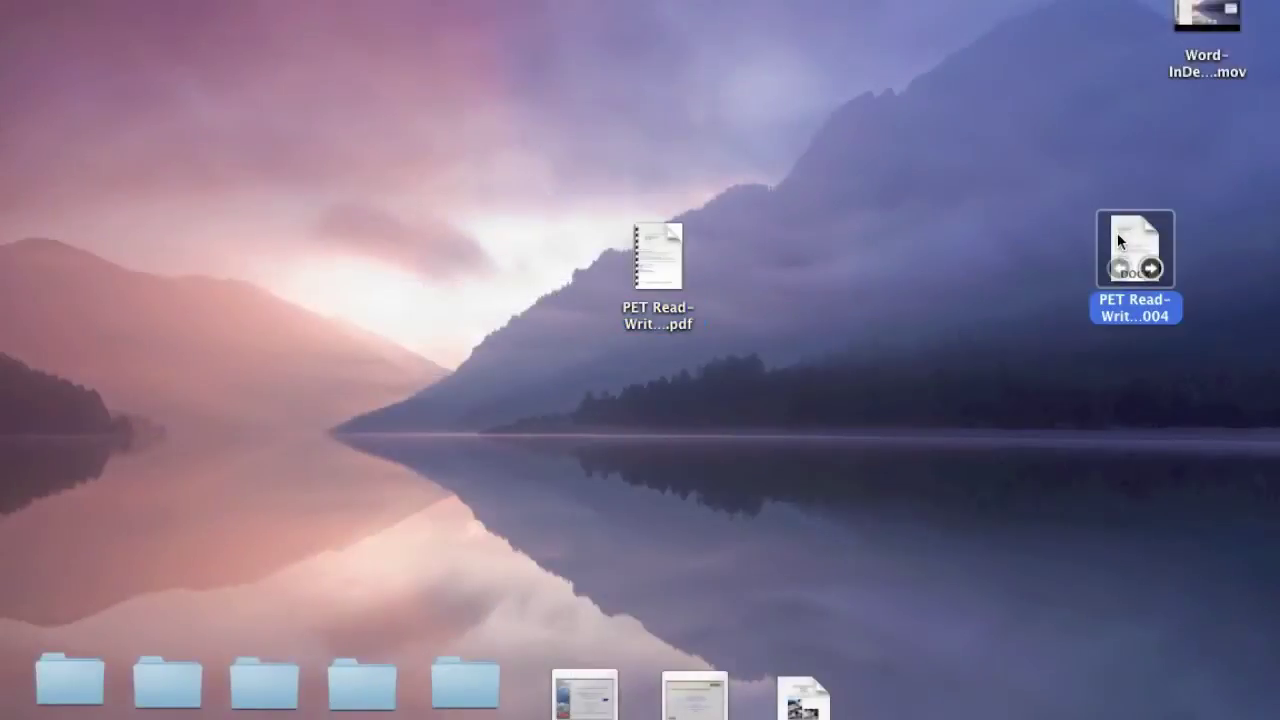
left_click_drag(1120, 245, 828, 251)
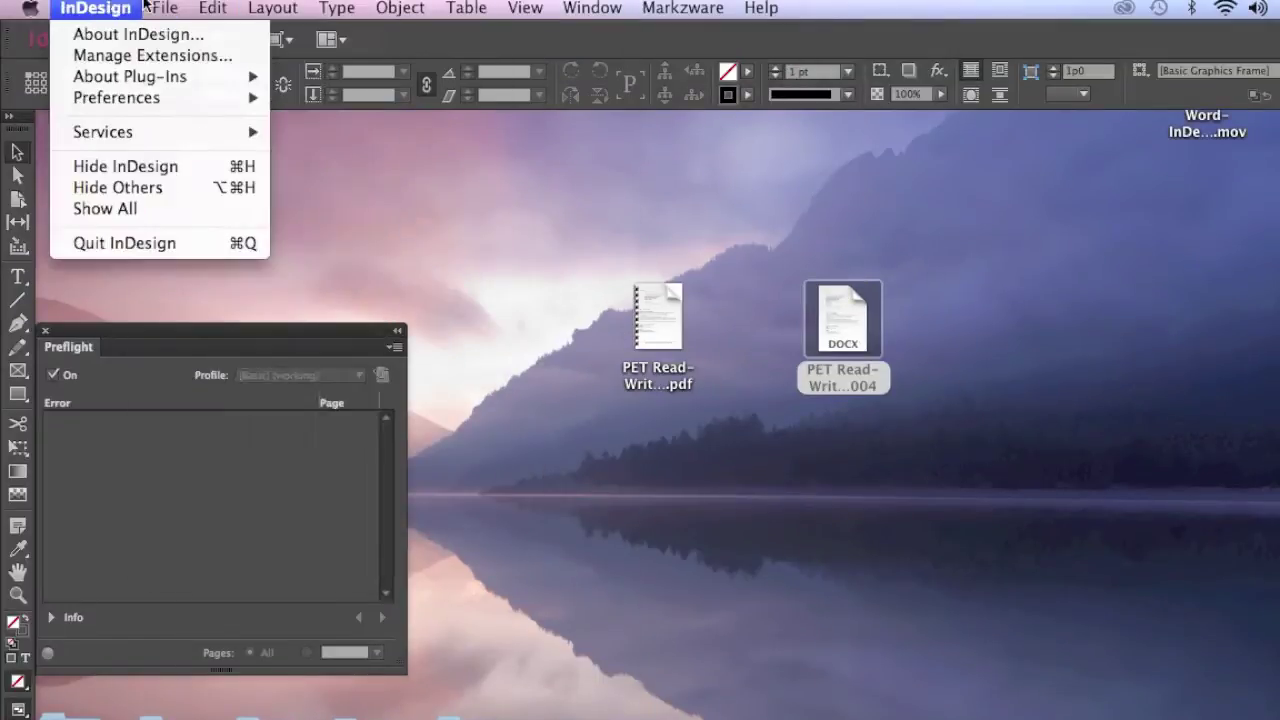
mouse_move(182, 34)
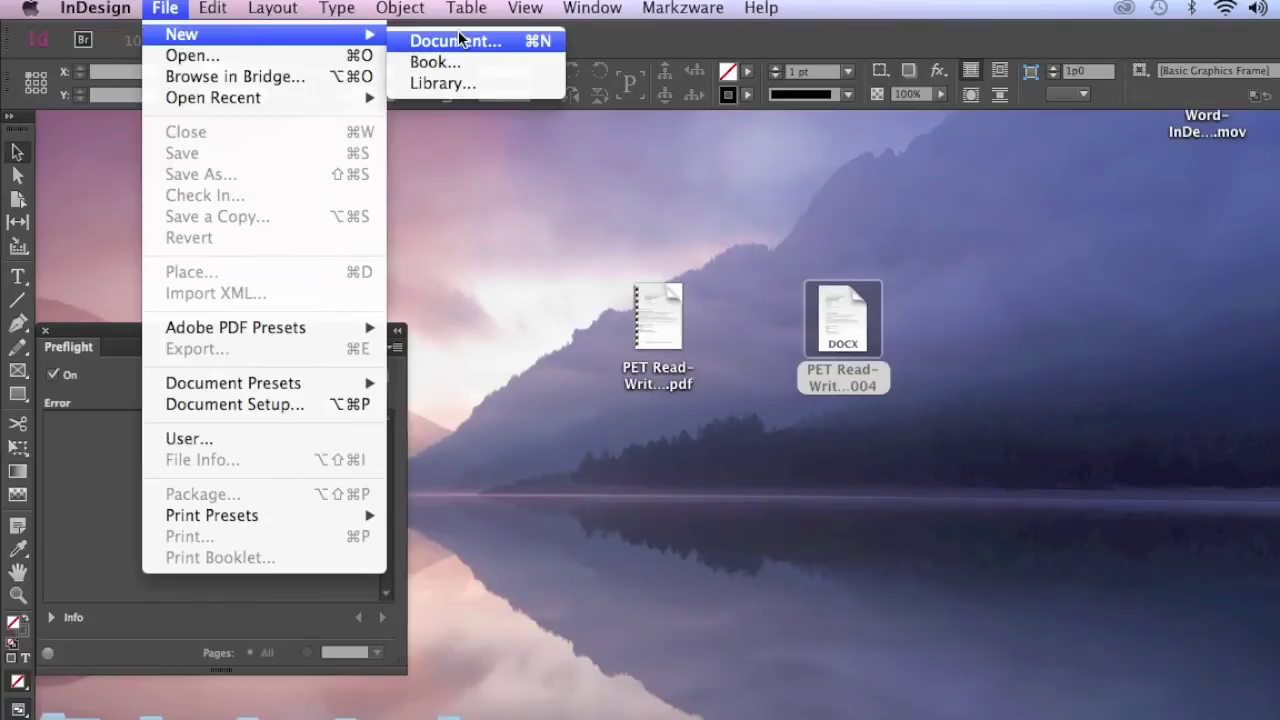
Step: Create a default new document and place PET Read-Write Sample Test One-2004.docx at the top-left margin
left_click(460, 38)
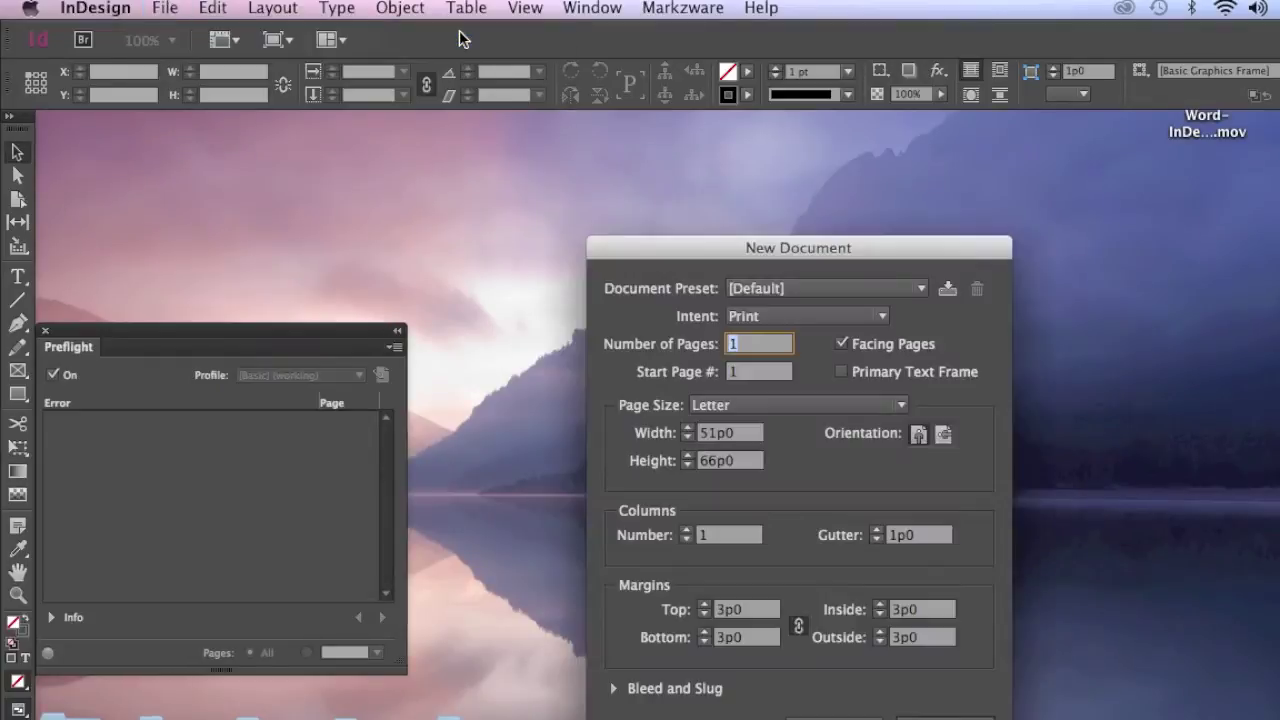
left_click(946, 716)
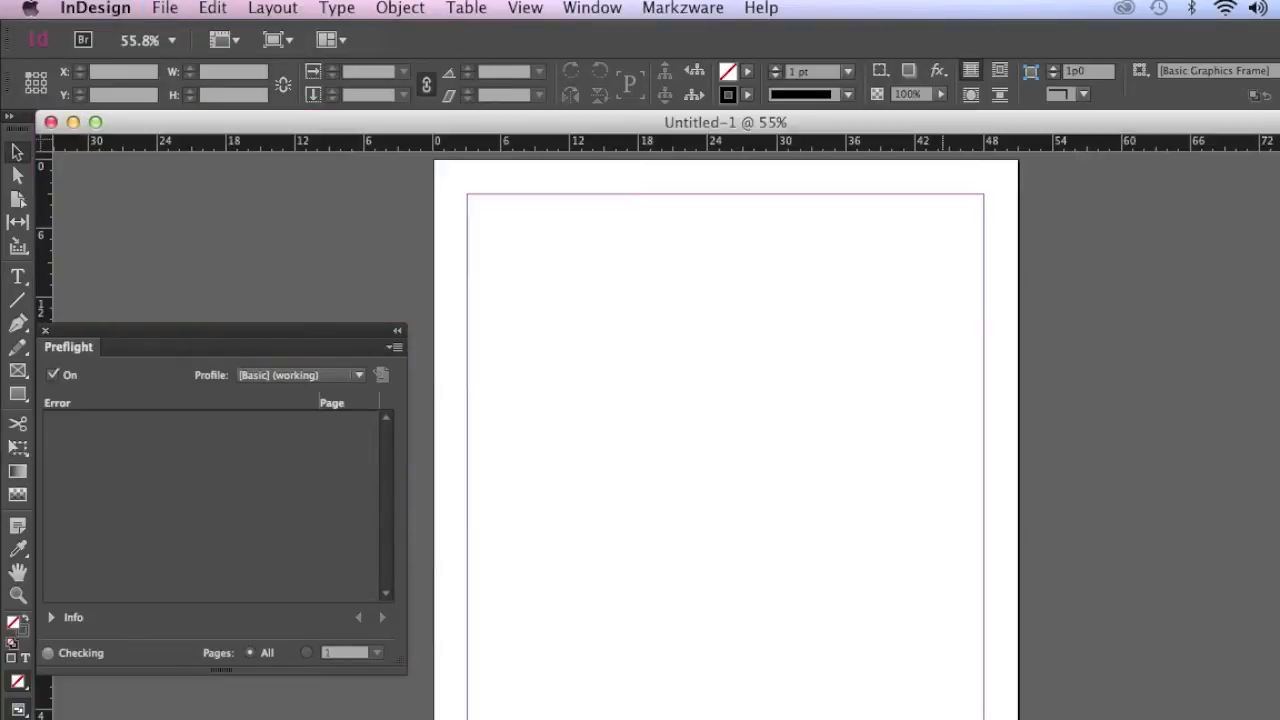
key("super+d")
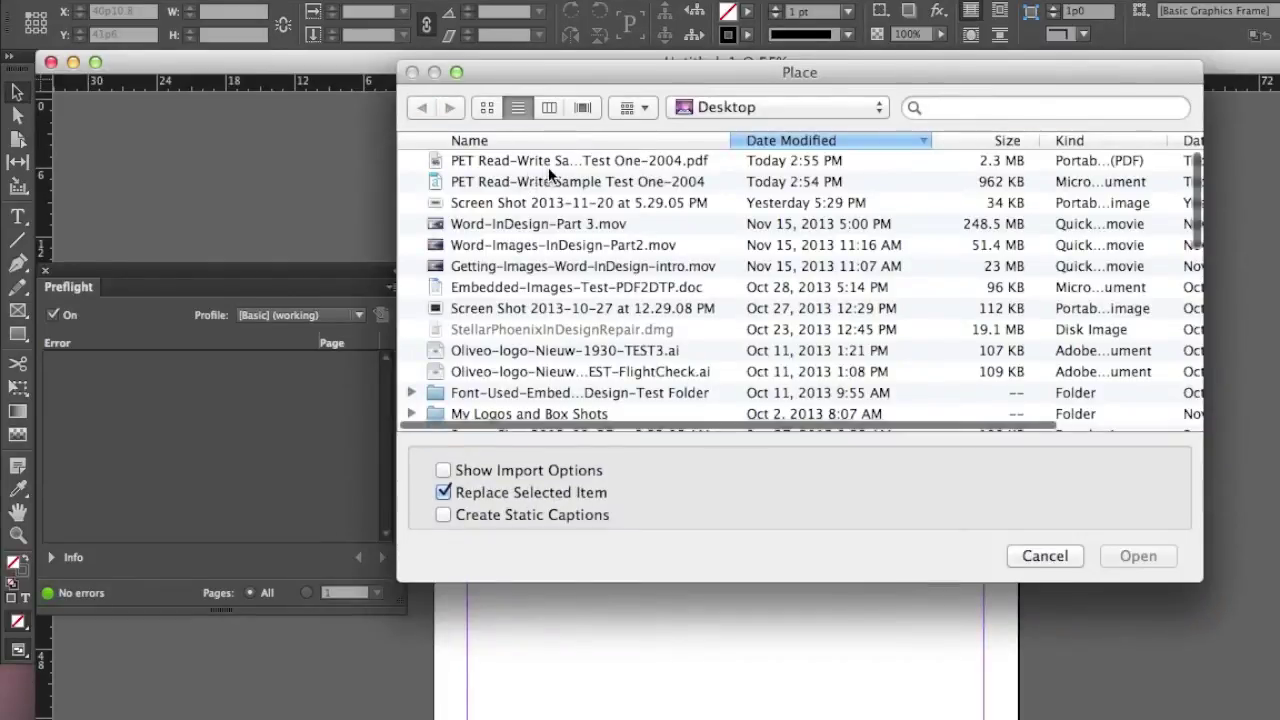
left_click(548, 181)
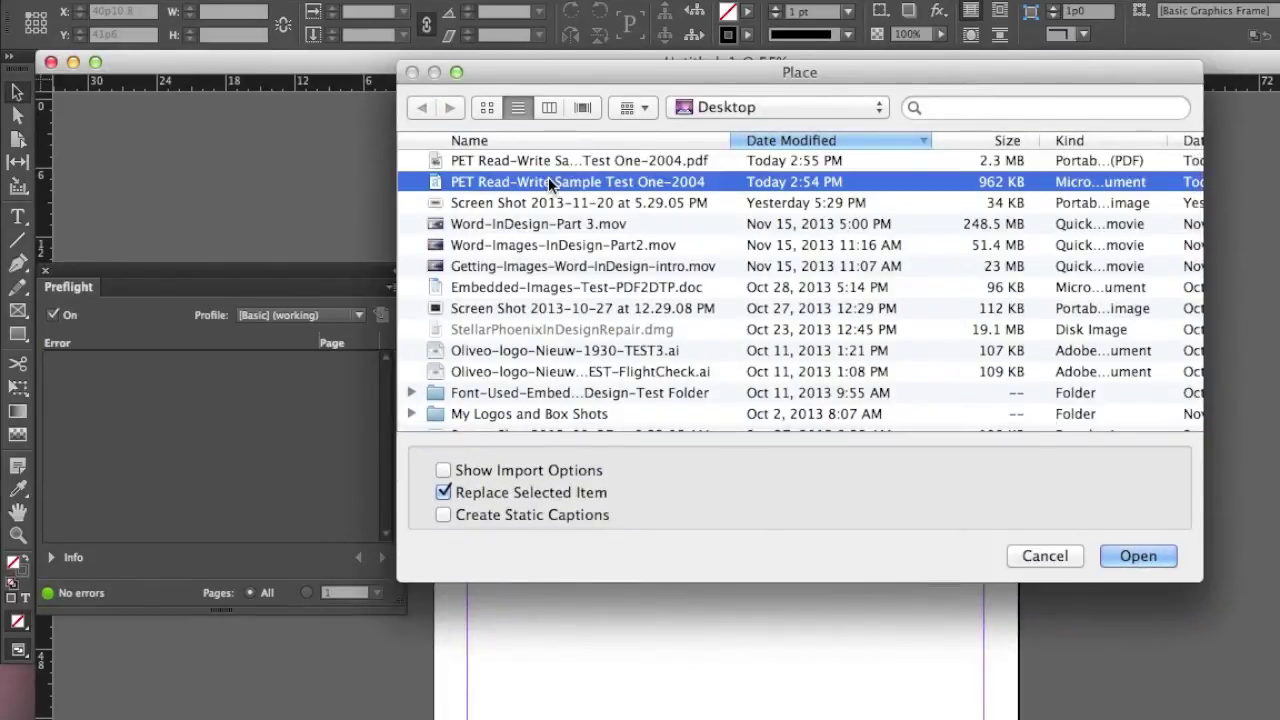
left_click(1151, 556)
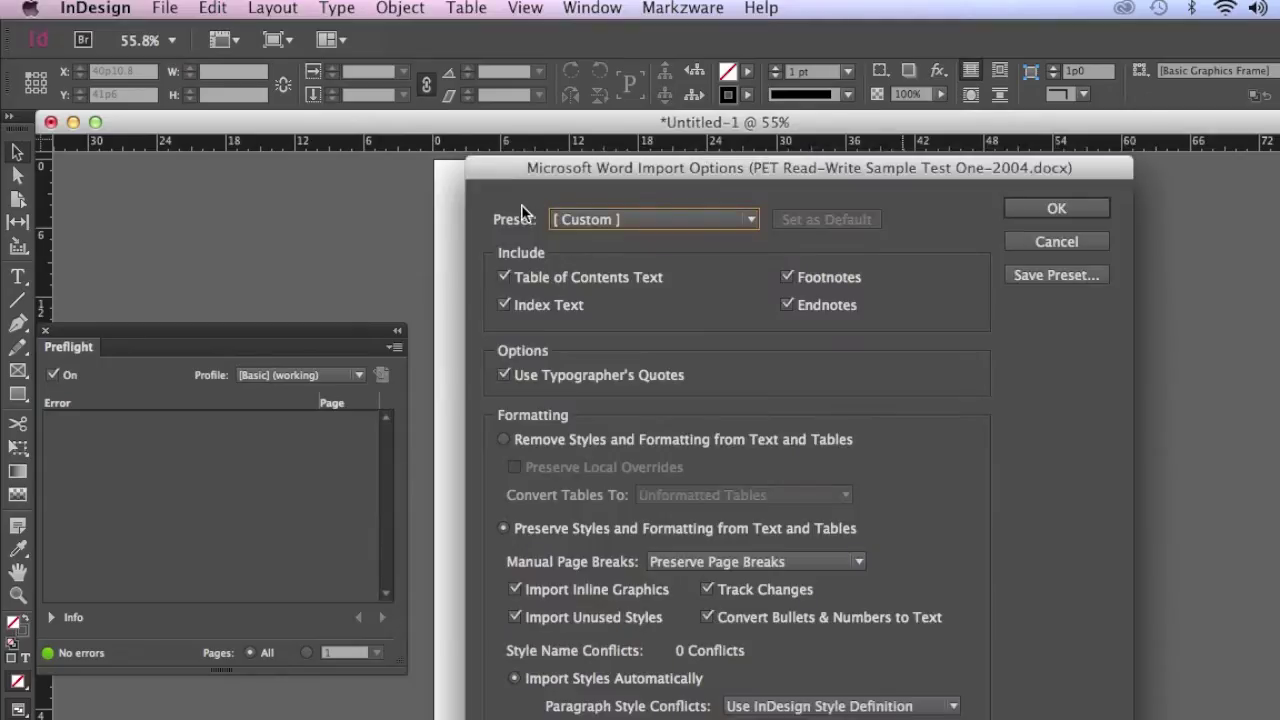
left_click(1057, 211)
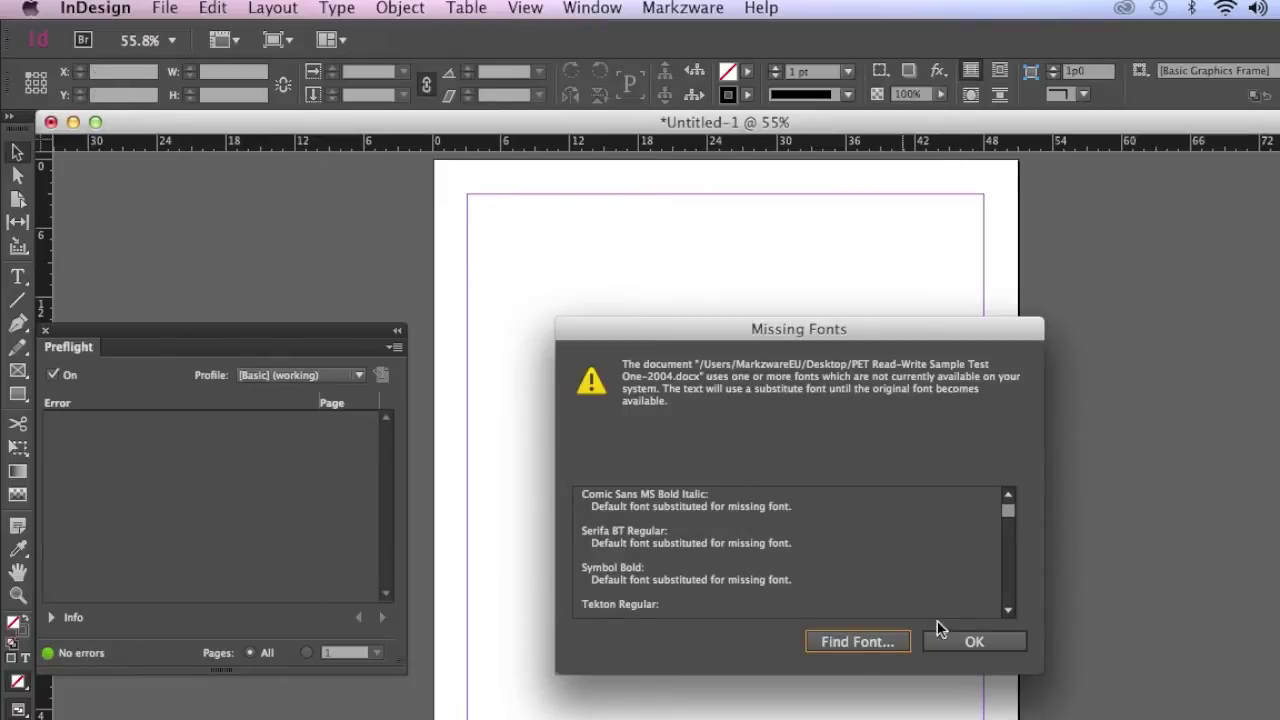
left_click(974, 650)
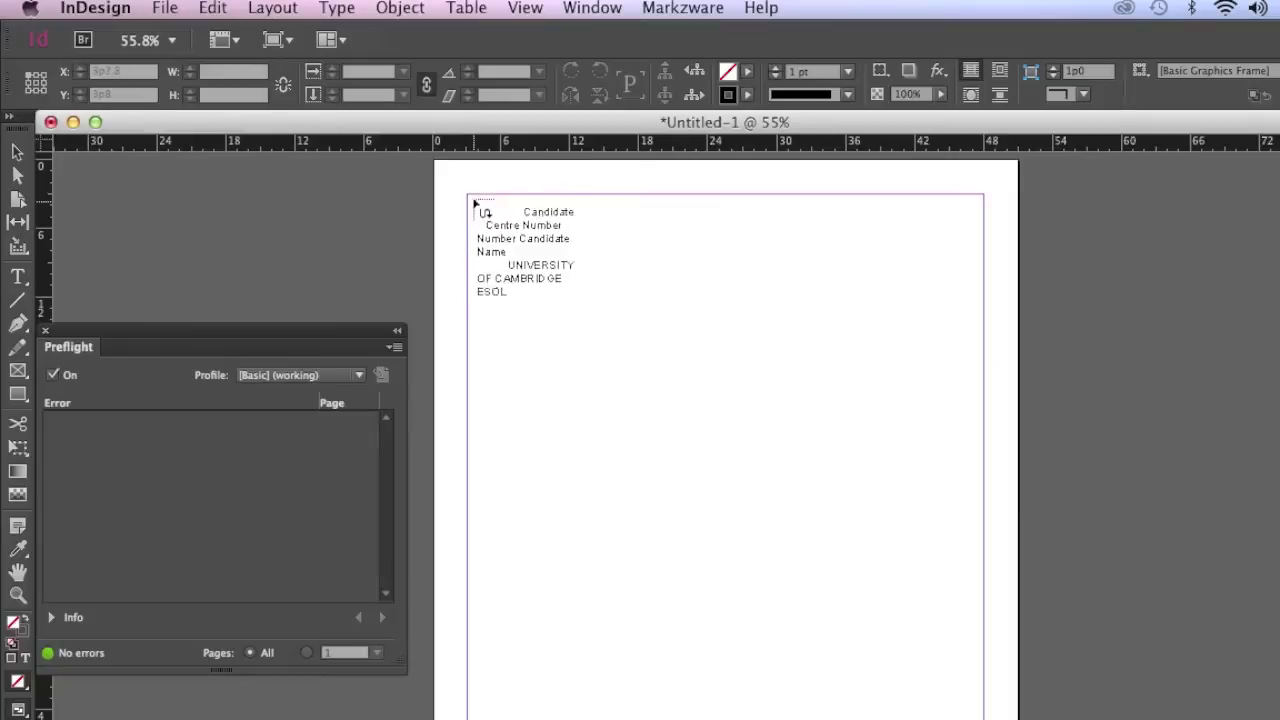
left_click(473, 201)
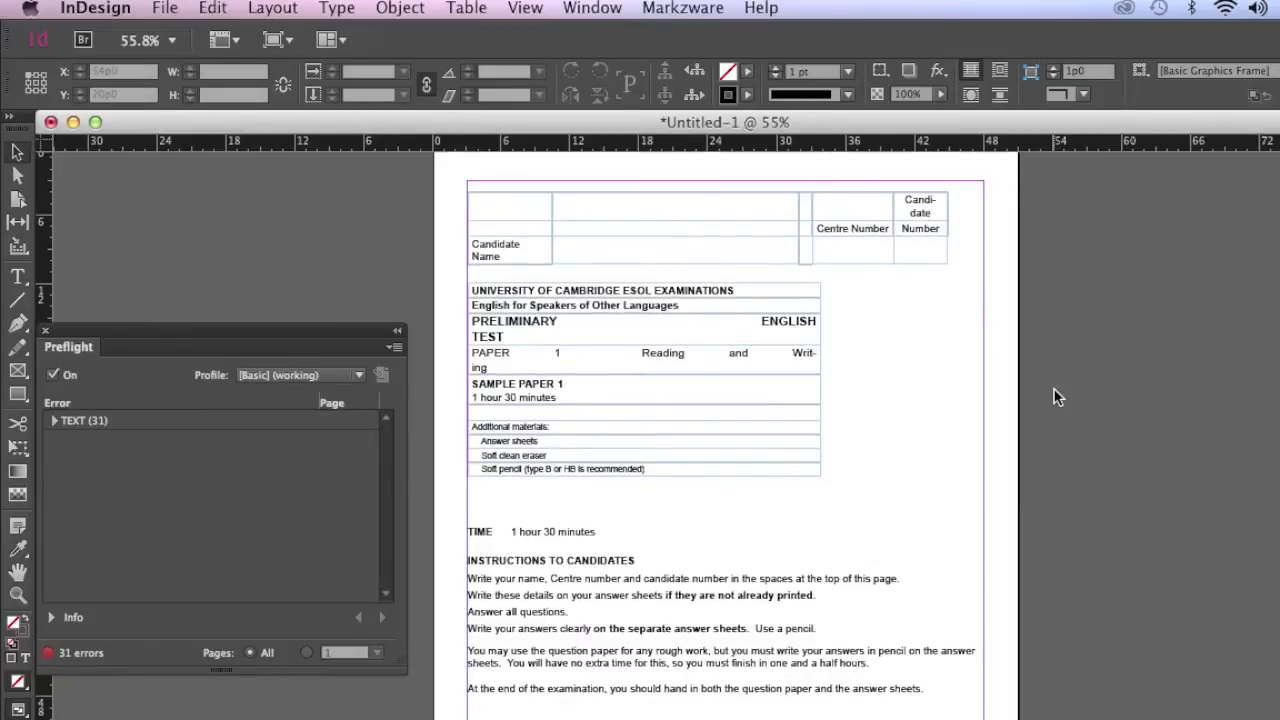
Step: Scroll through the placed pages and close the Preflight panel listing 31 errors
scroll(1057, 391, "down", 1)
scroll(1057, 391, "down", 6)
scroll(1057, 396, "down", 4)
scroll(1057, 396, "down", 4)
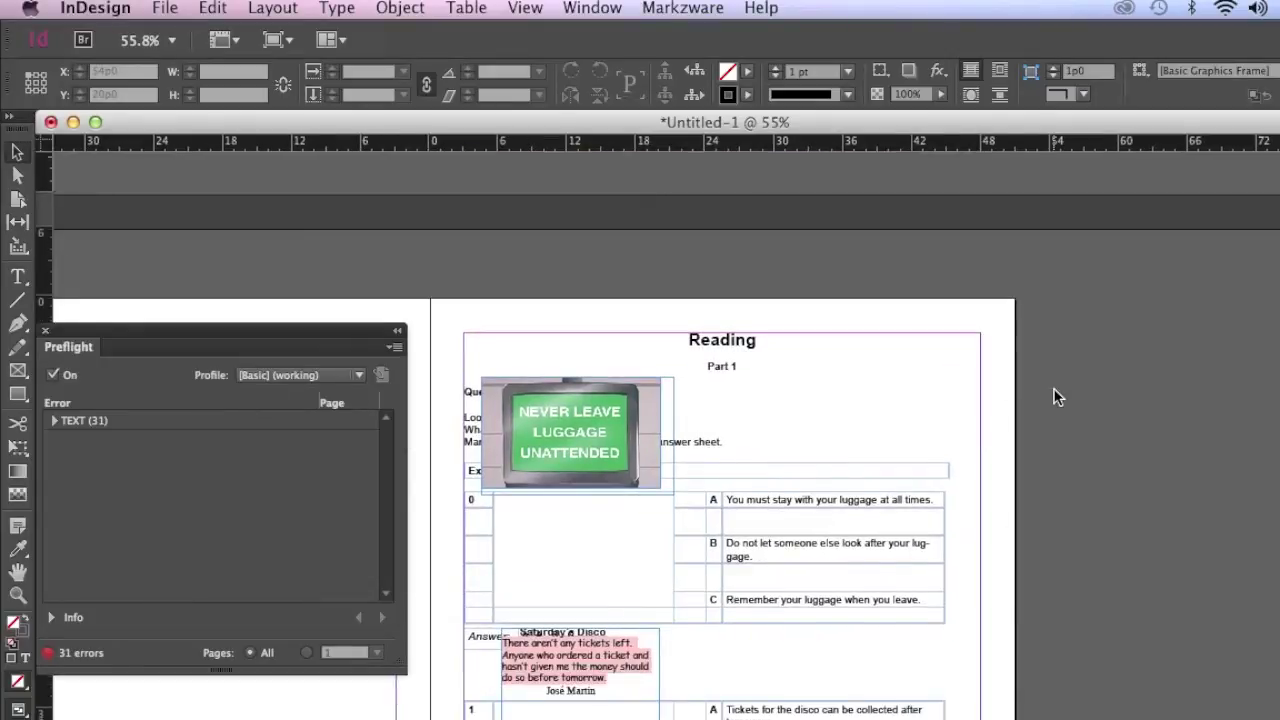
scroll(1057, 396, "down", 4)
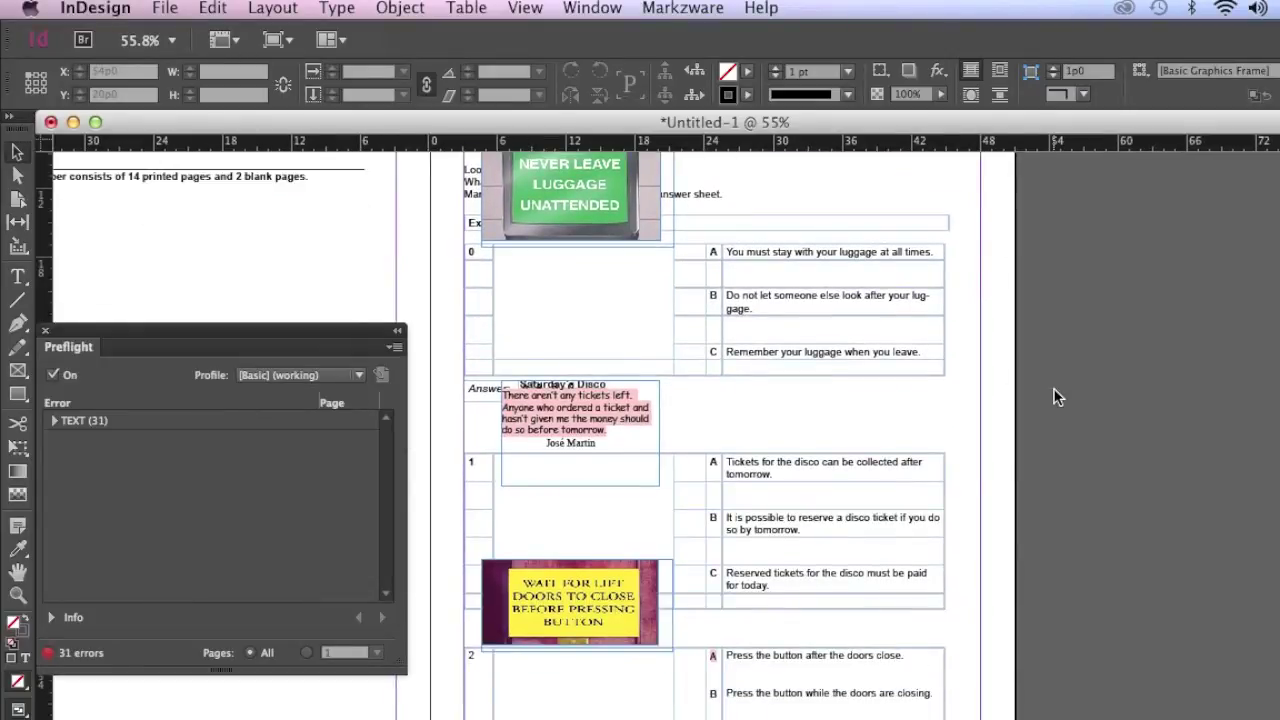
scroll(1057, 396, "down", 2)
scroll(1057, 396, "down", 4)
scroll(1057, 396, "down", 4)
scroll(1057, 396, "down", 1)
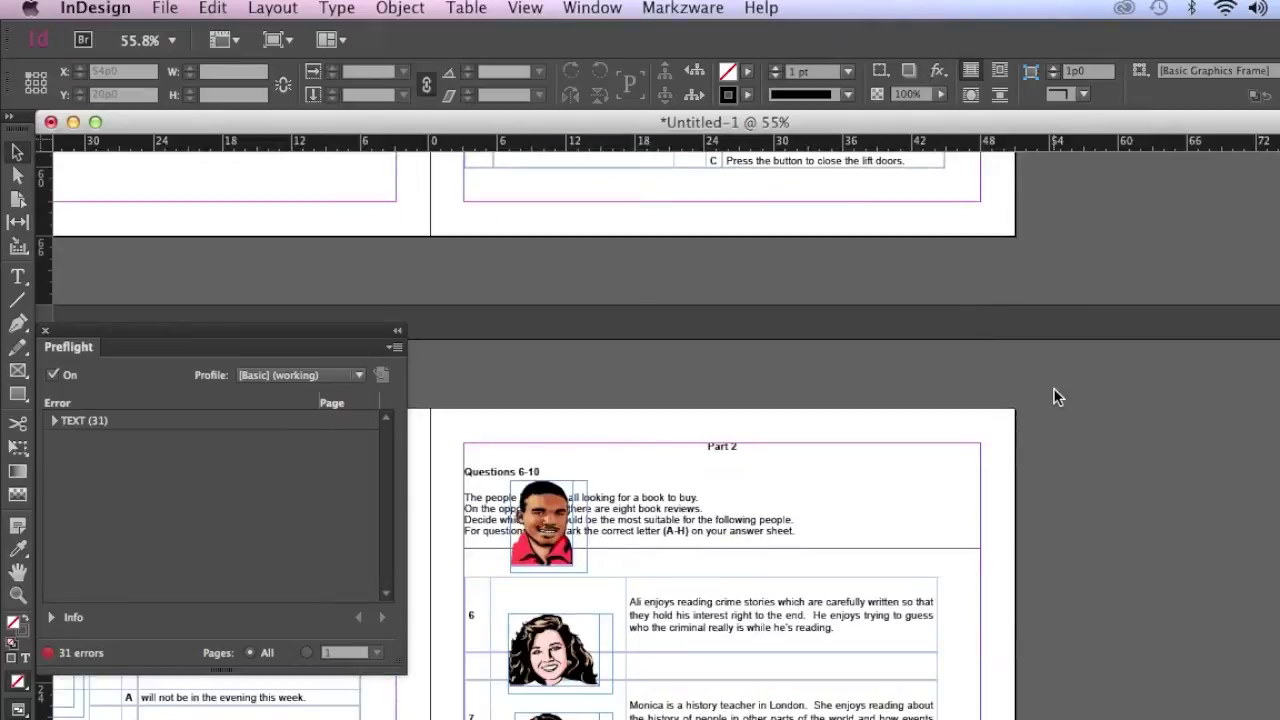
scroll(1057, 396, "down", 3)
scroll(1057, 396, "down", 1)
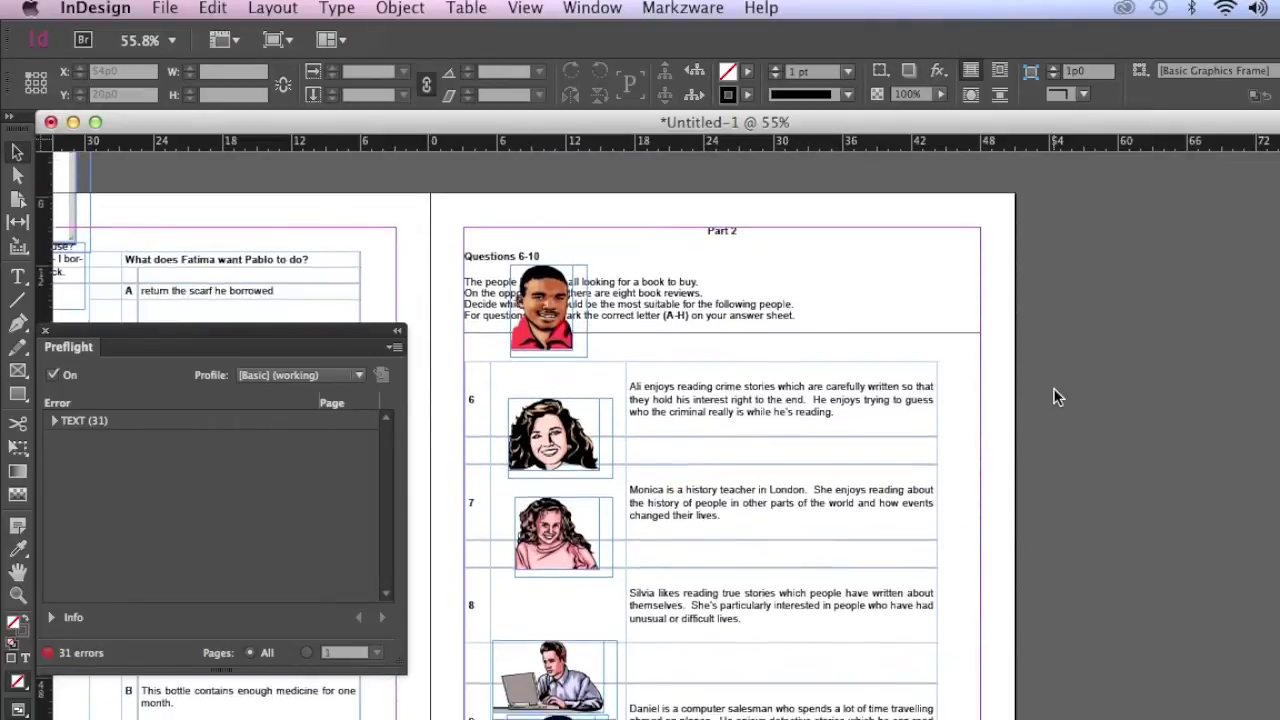
scroll(1057, 396, "down", 6)
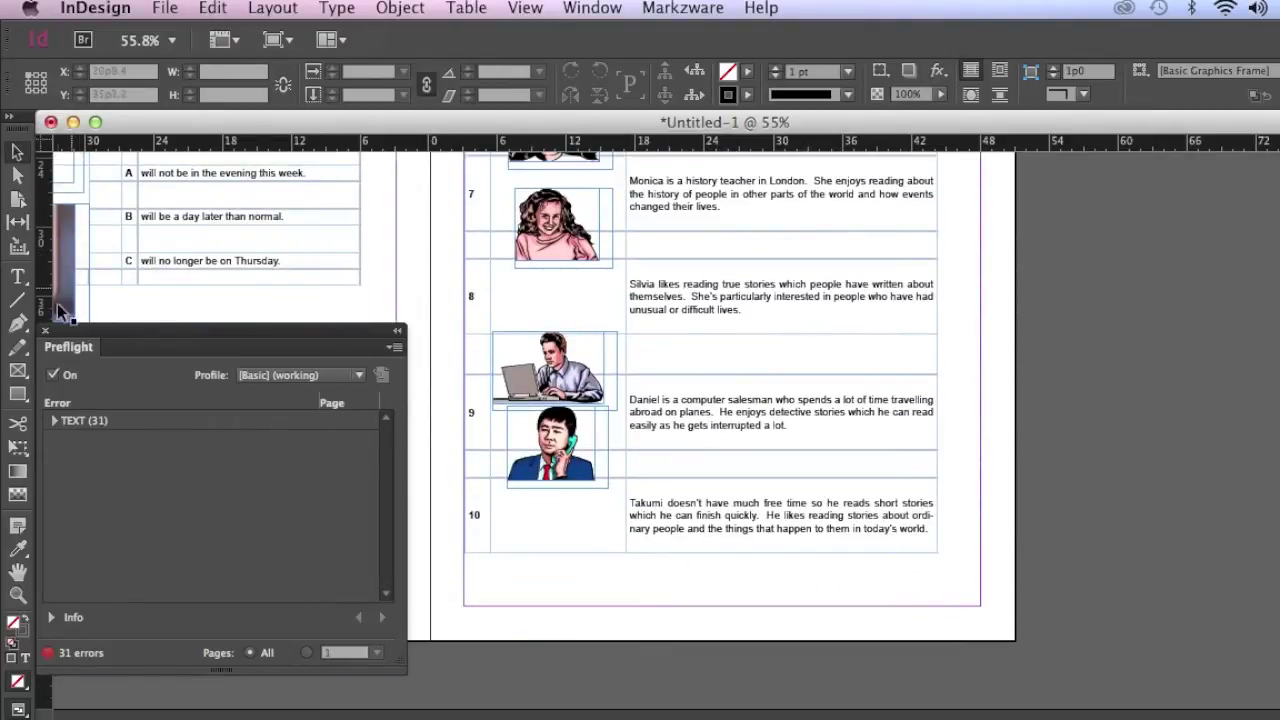
left_click(44, 331)
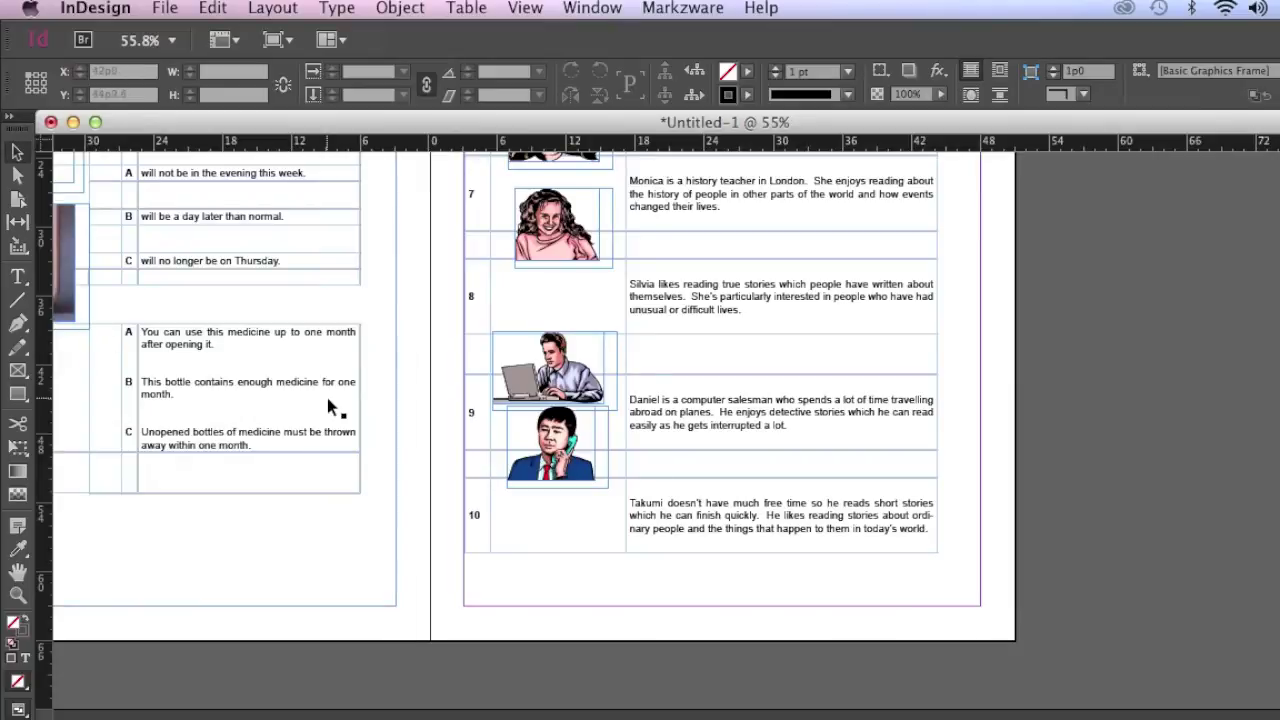
Step: Review the placed test pages, from the picture tables to the Writing questions
scroll(285, 248, "up", 10)
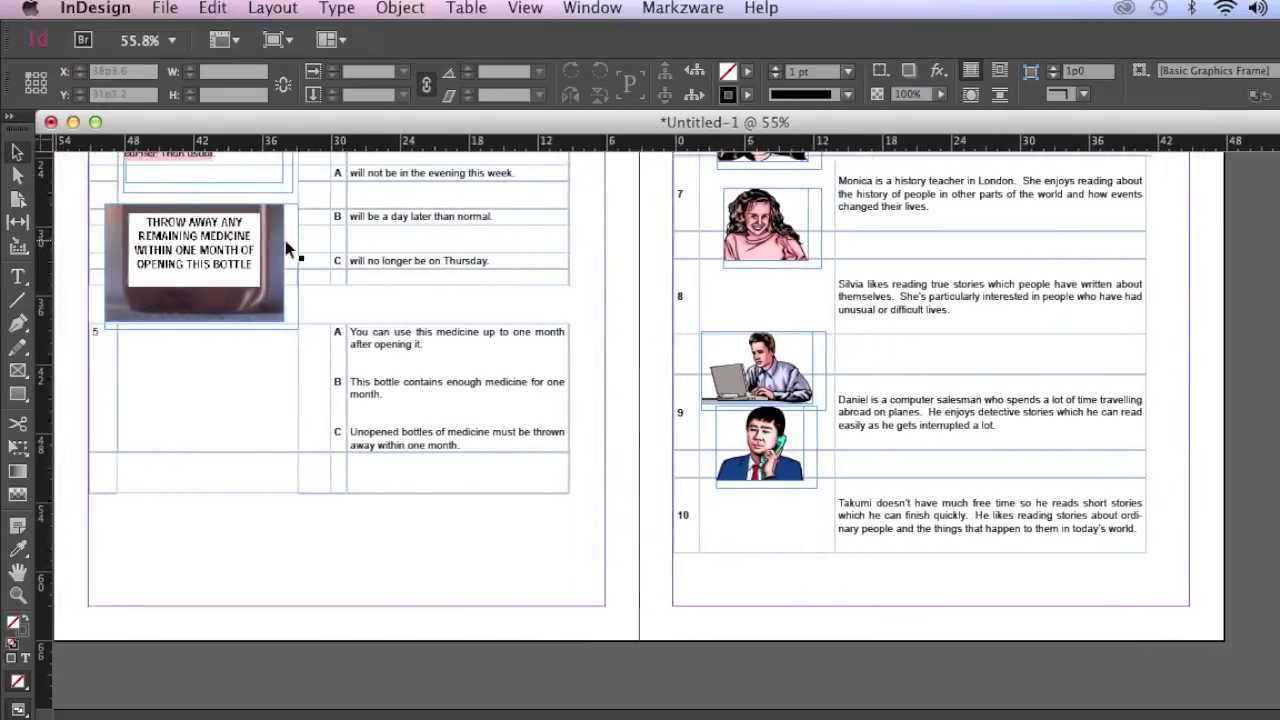
scroll(286, 245, "down", 5)
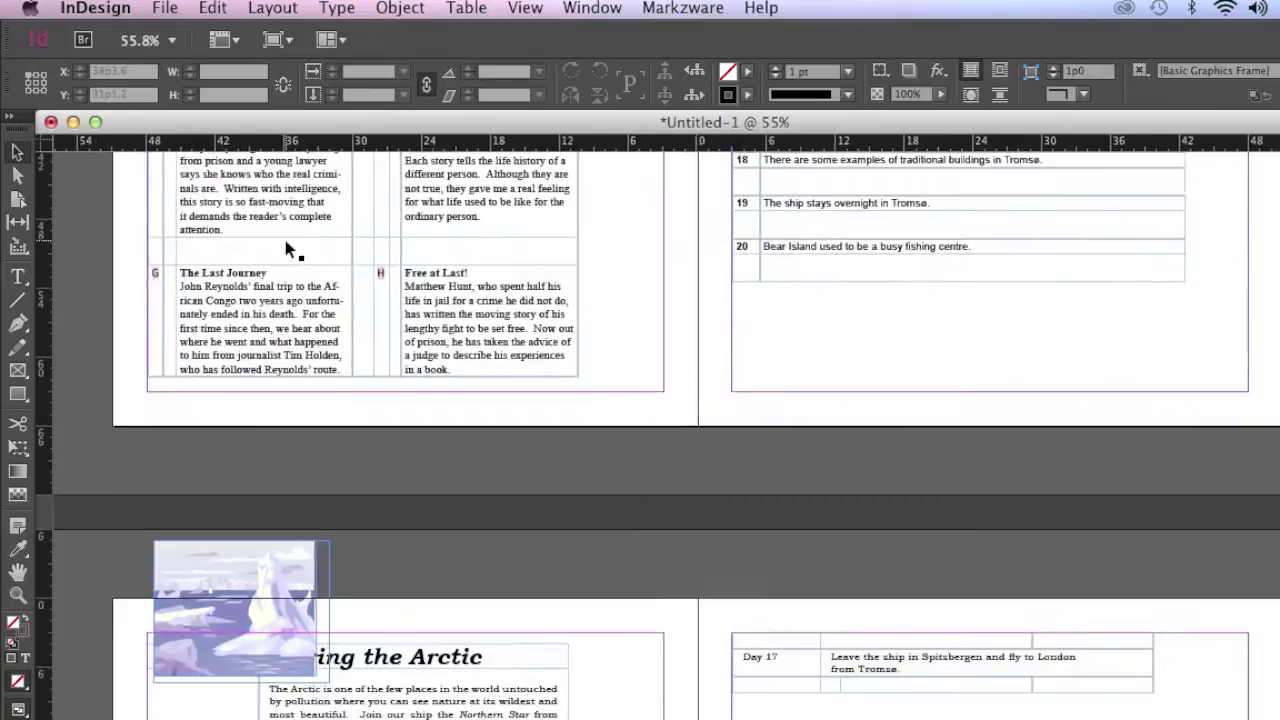
scroll(286, 245, "down", 5)
scroll(286, 248, "down", 5)
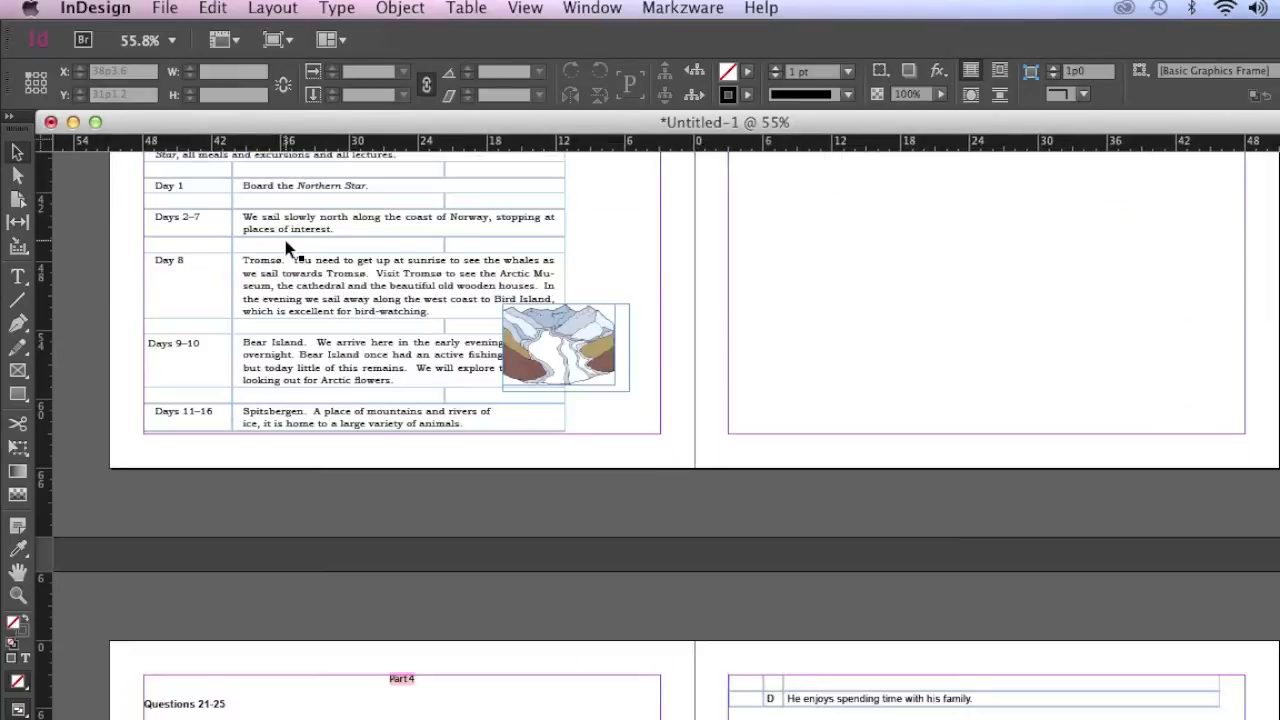
scroll(286, 248, "down", 5)
scroll(286, 248, "down", 1)
scroll(286, 248, "down", 5)
scroll(286, 248, "down", 5)
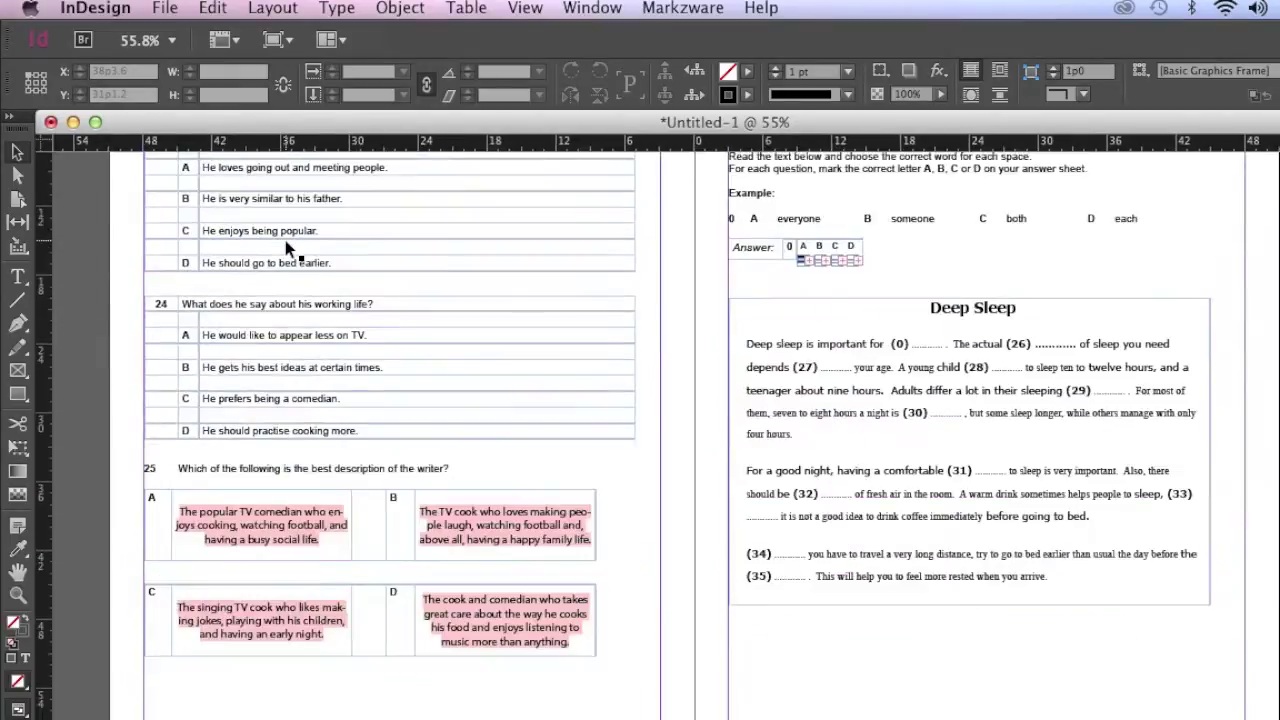
scroll(285, 240, "down", 10)
scroll(285, 245, "down", 10)
scroll(285, 245, "down", 10)
scroll(240, 215, "up", 10)
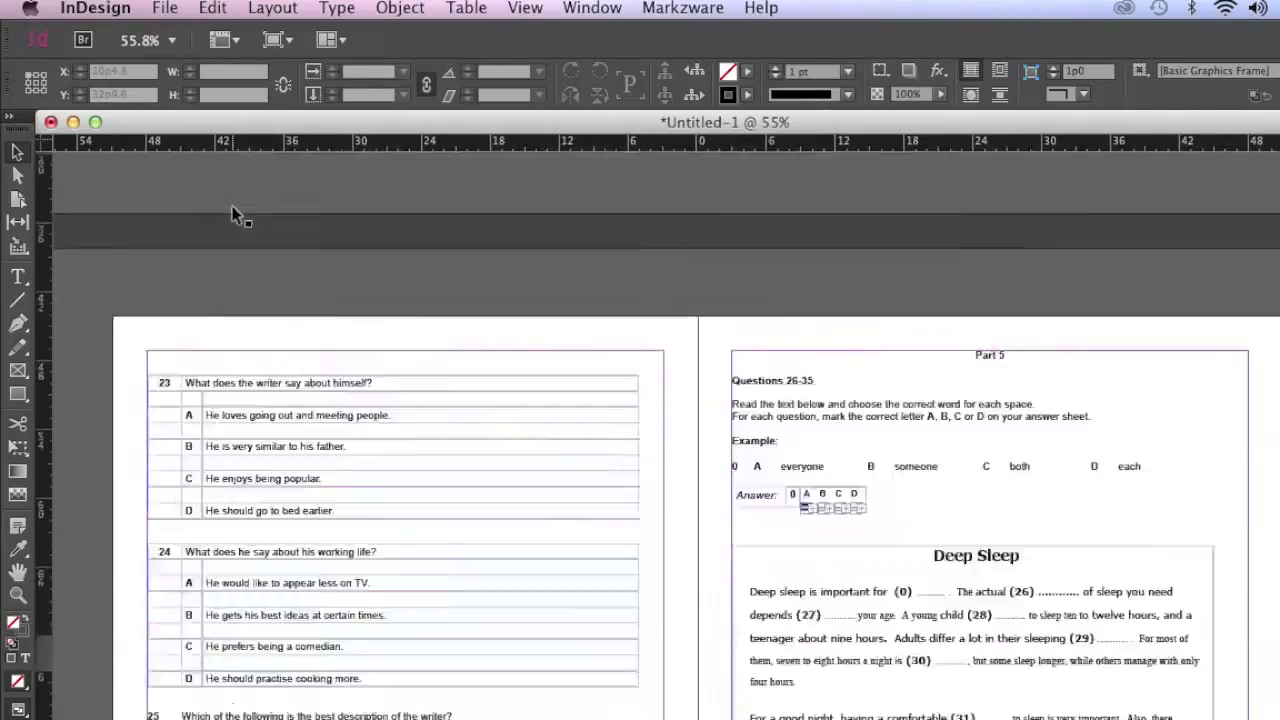
scroll(237, 214, "up", 10)
scroll(235, 215, "up", 10)
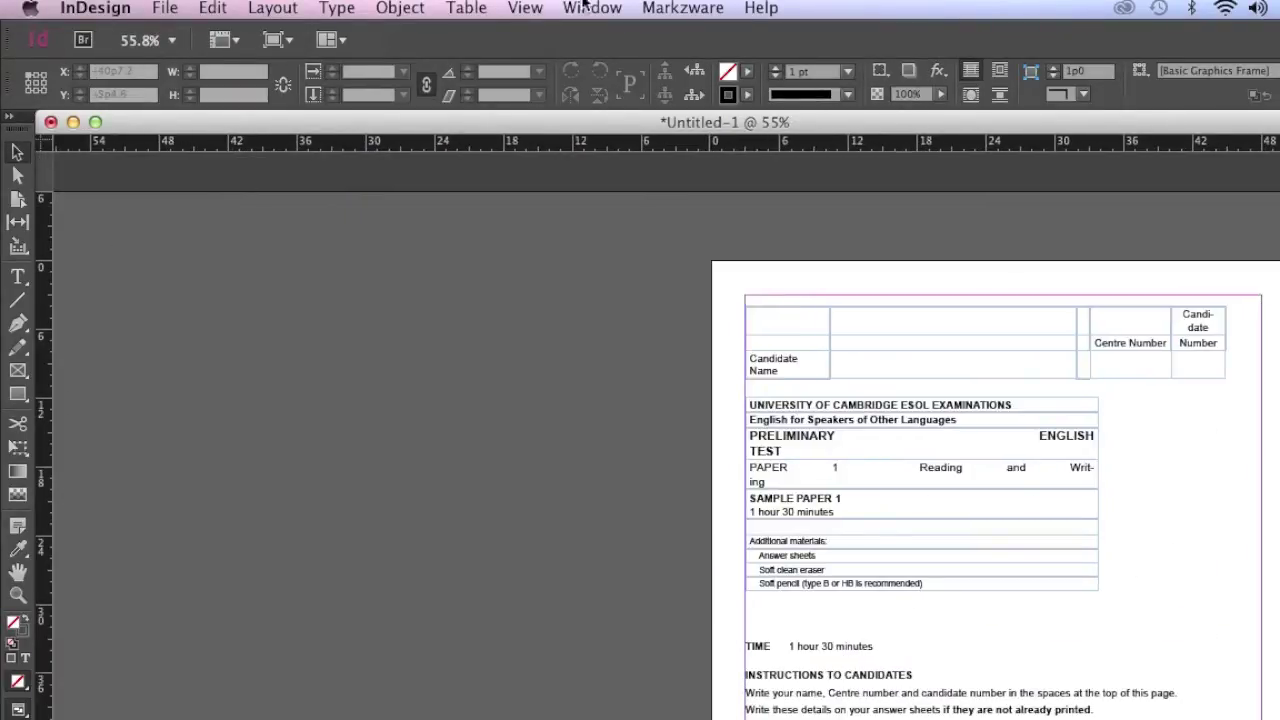
Step: Start PDF2DTP's Convert PDF on the PET Read-Write sample test PDF from the Desktop
left_click(668, 8)
mouse_move(690, 34)
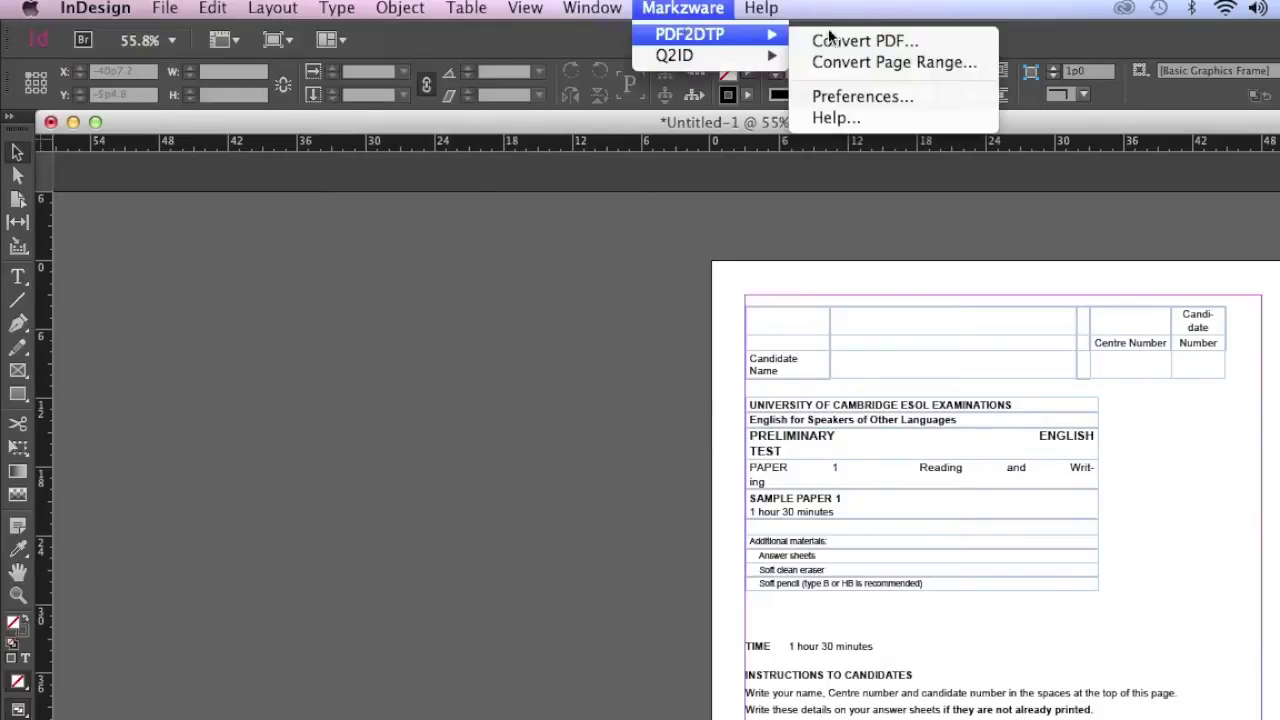
left_click(862, 41)
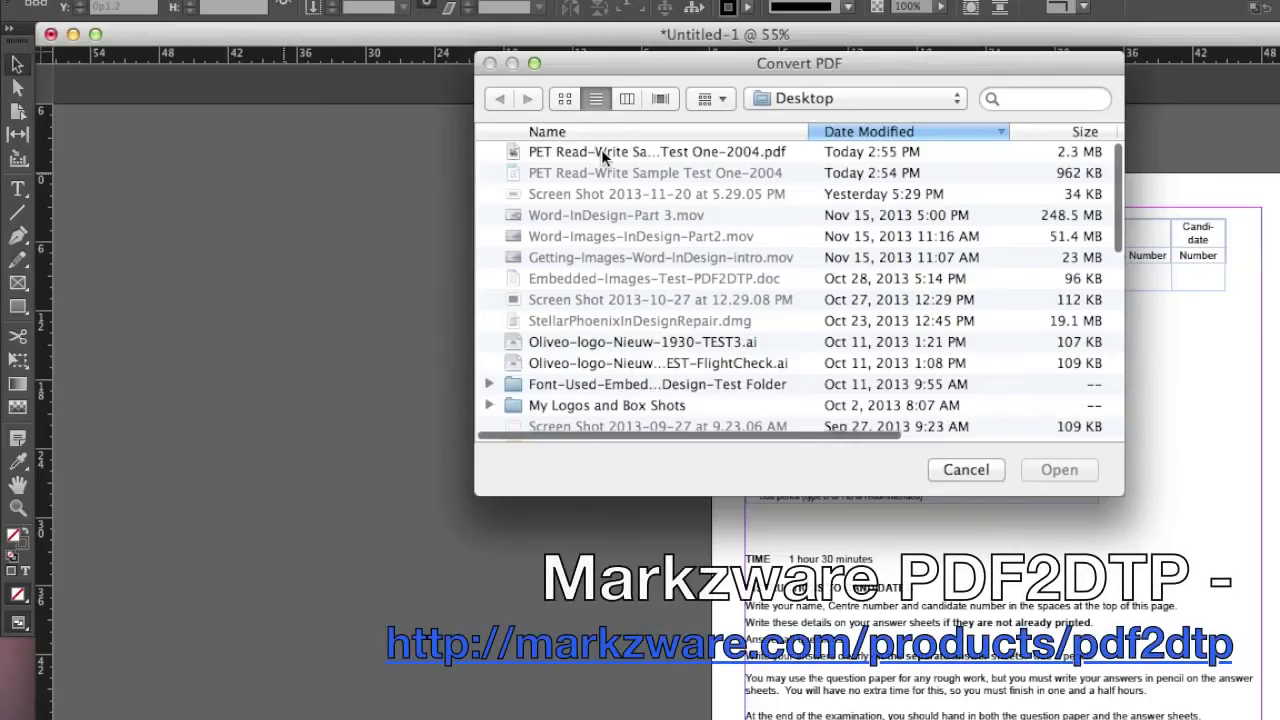
left_click(600, 155)
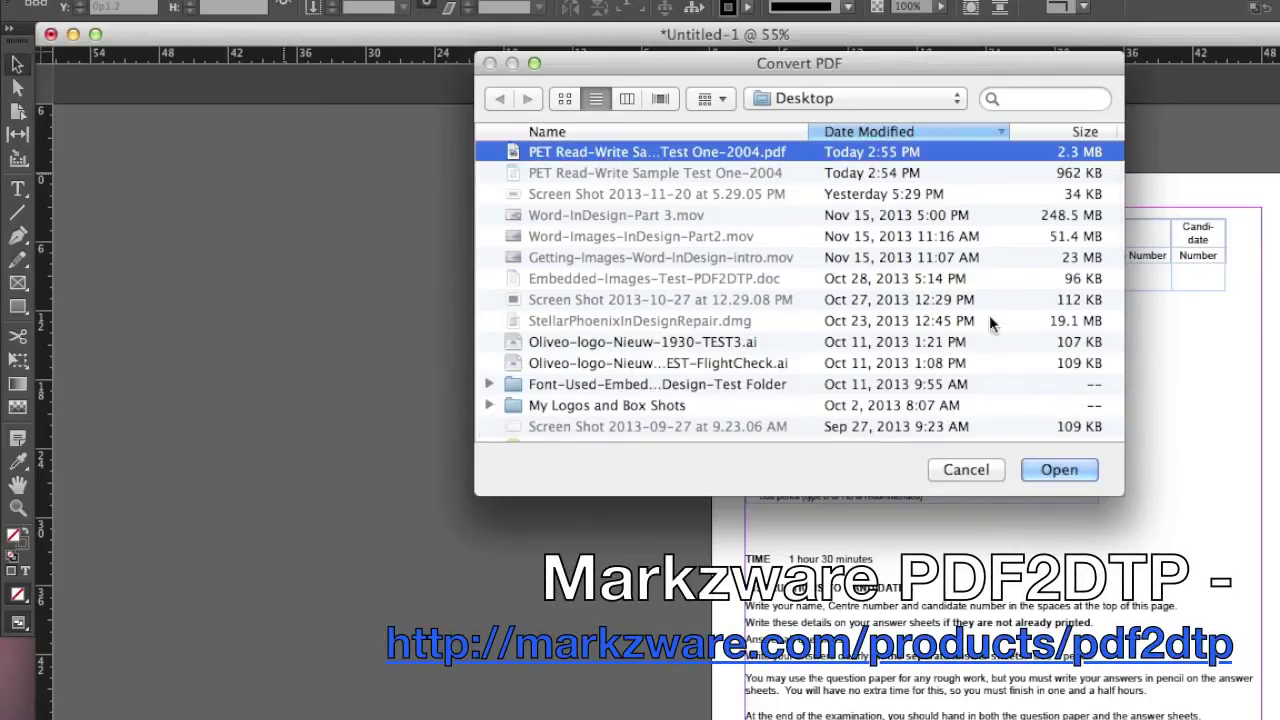
left_click(1058, 469)
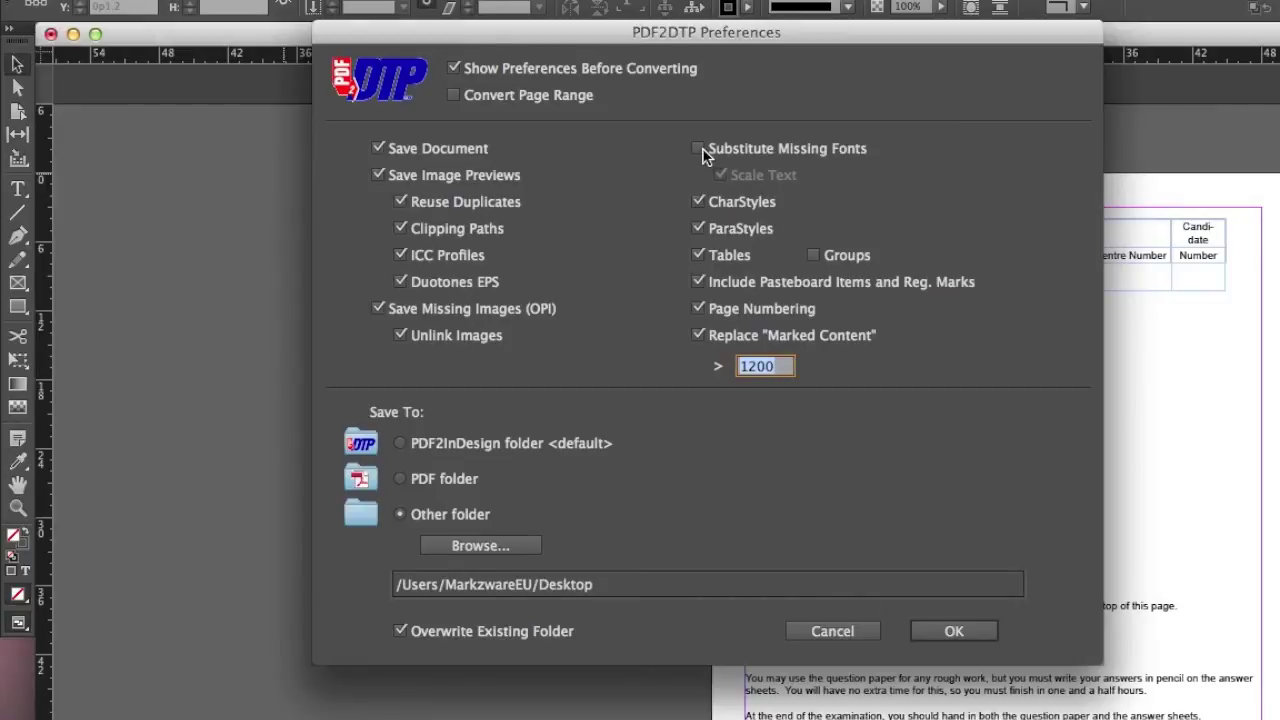
Step: Leave Substitute Missing Fonts off and run the PDF2DTP conversion
left_click(699, 149)
left_click(699, 148)
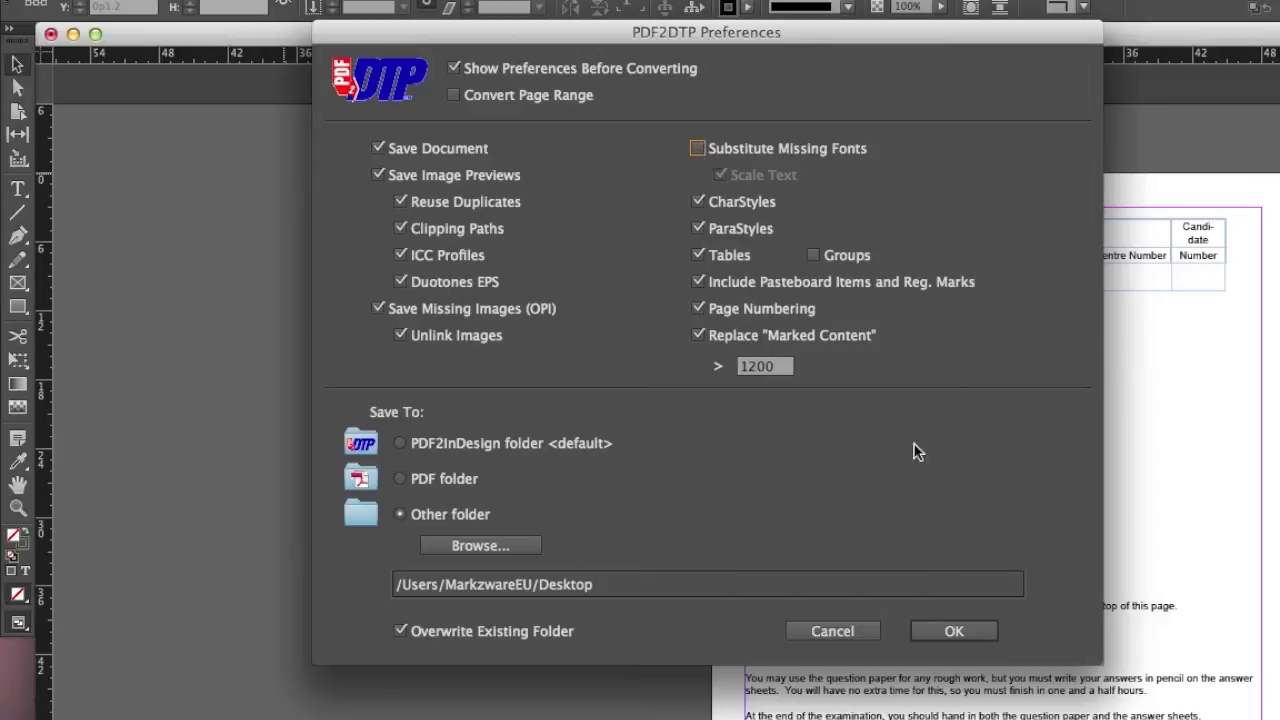
left_click(946, 625)
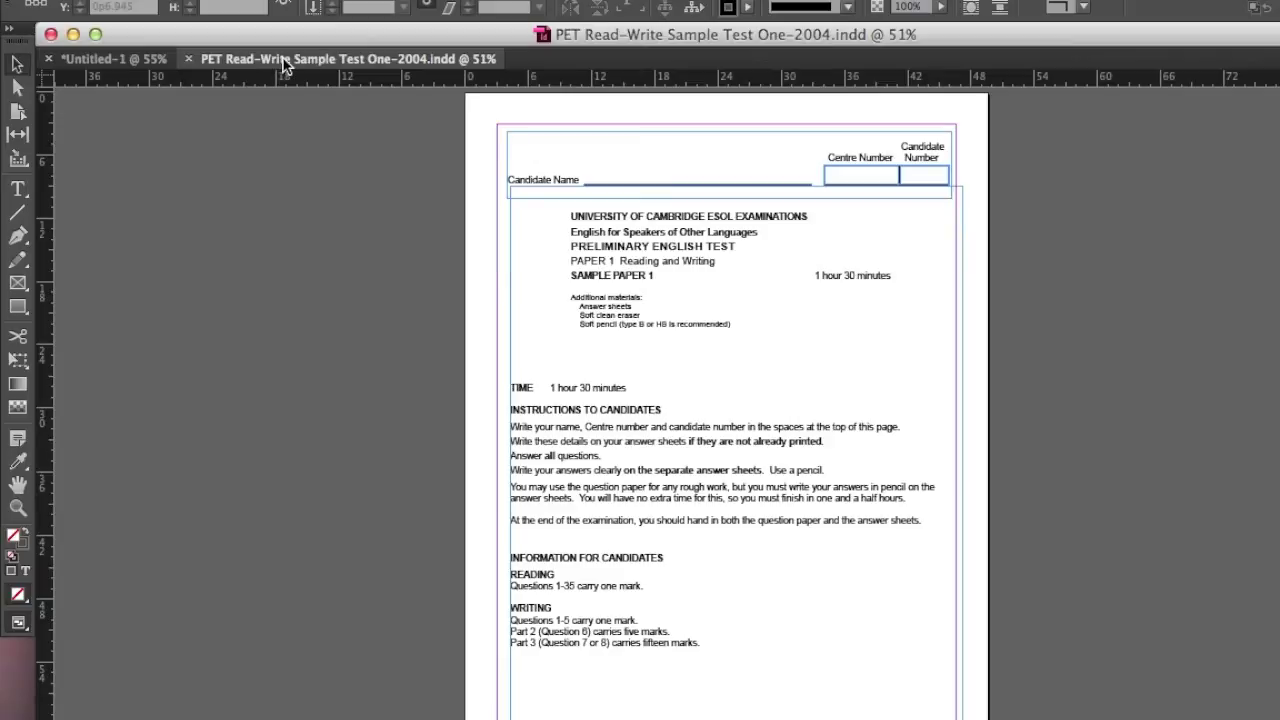
left_click(108, 62)
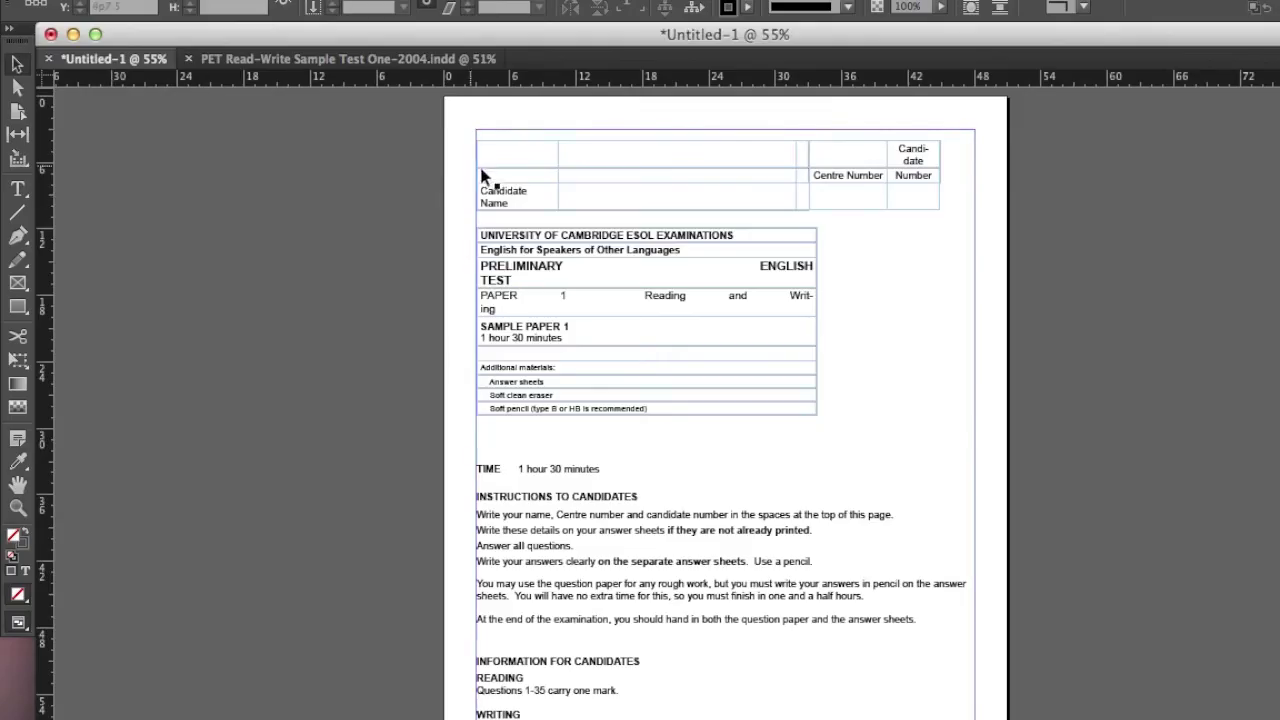
left_click(336, 60)
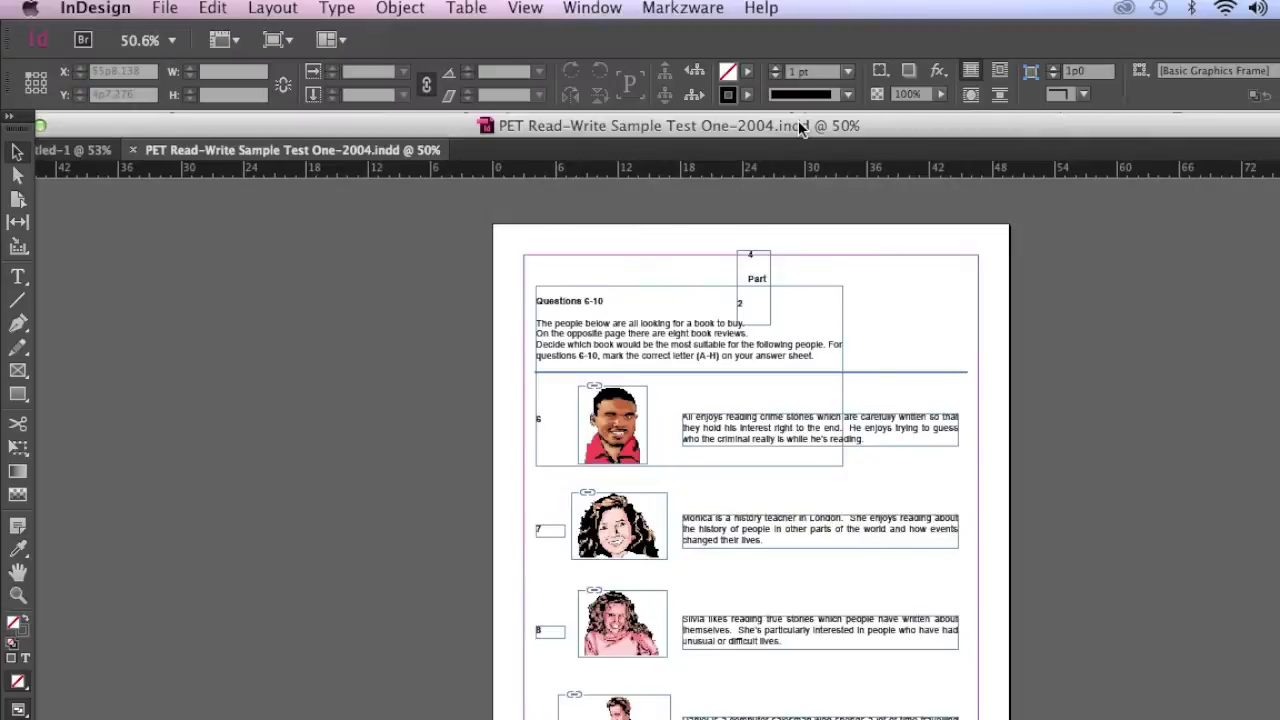
Step: Bring the original Word DOCX forward and scroll through its first pages
left_click_drag(799, 128, 877, 425)
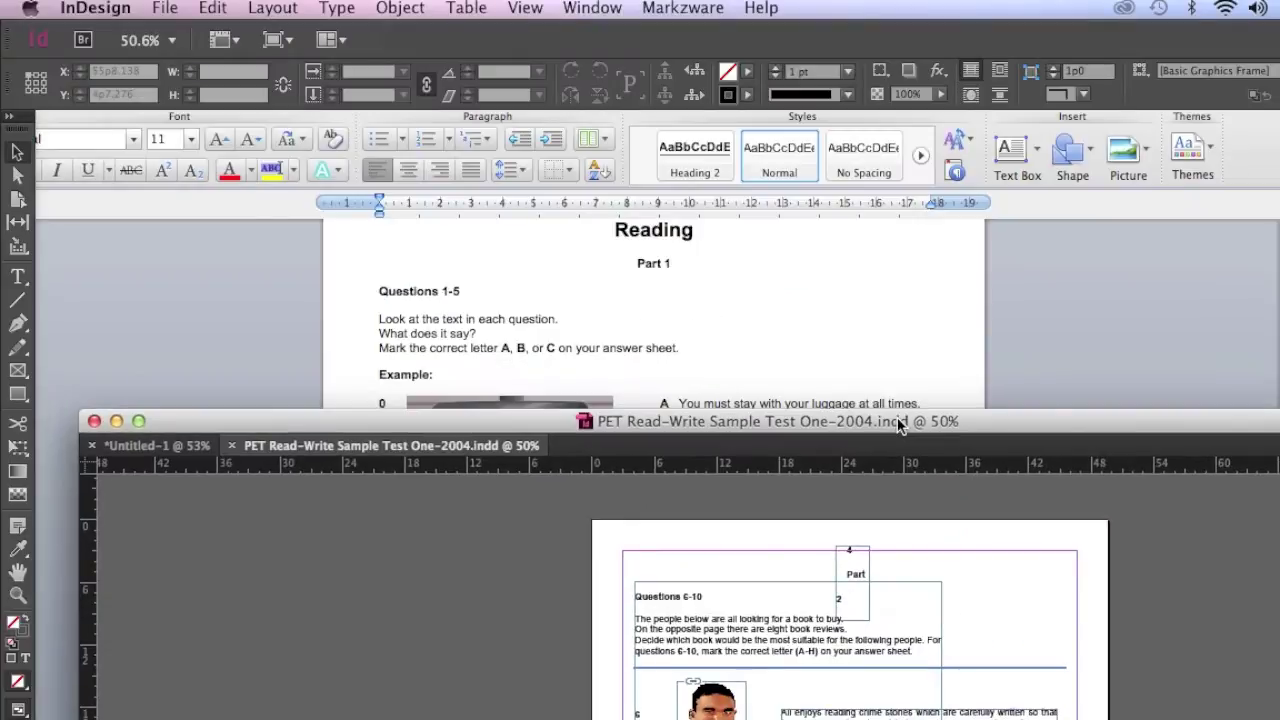
left_click(773, 278)
scroll(775, 277, "down", 3)
scroll(775, 278, "down", 5)
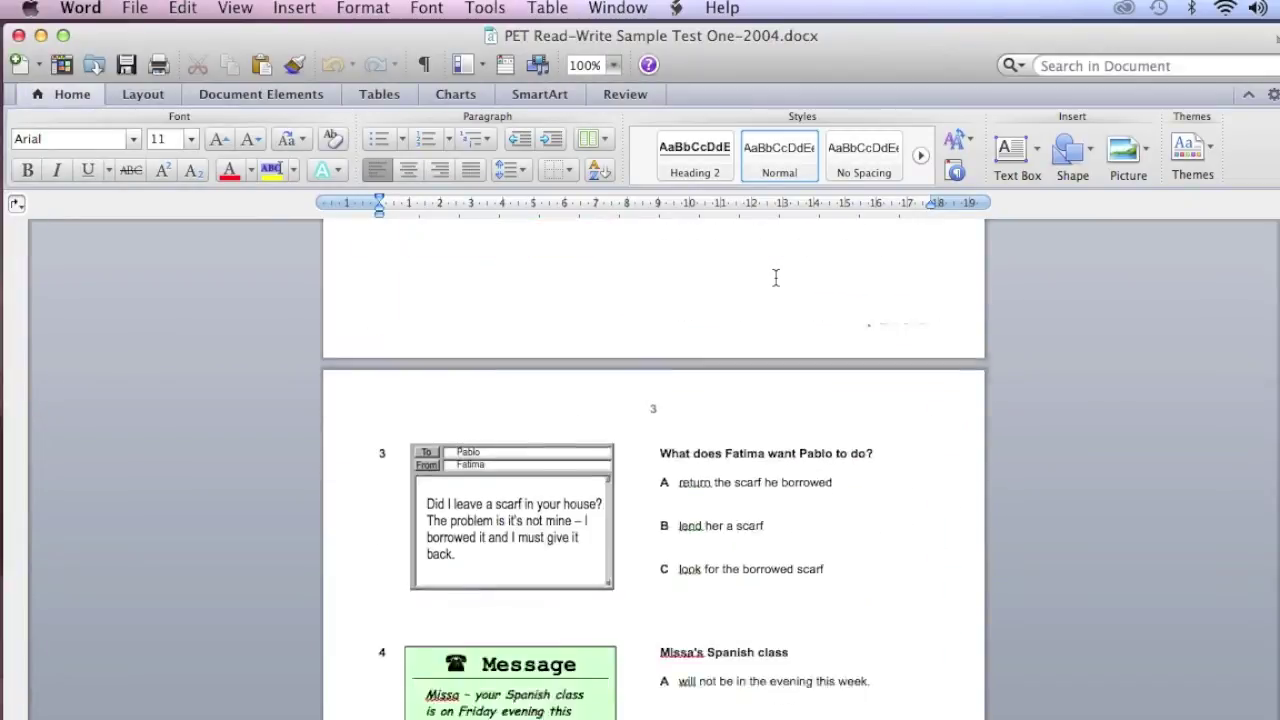
scroll(775, 278, "down", 8)
scroll(775, 278, "down", 5)
scroll(784, 288, "up", 1)
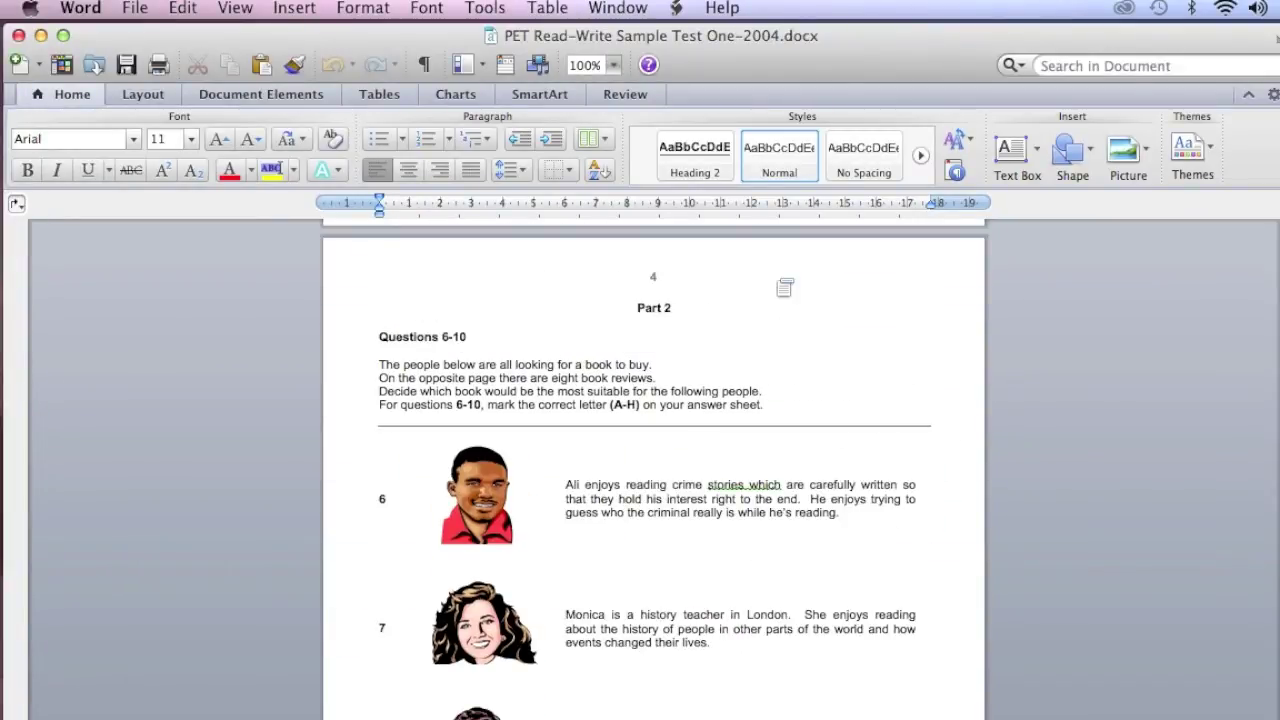
scroll(857, 317, "down", 5)
scroll(857, 317, "down", 4)
scroll(860, 320, "down", 4)
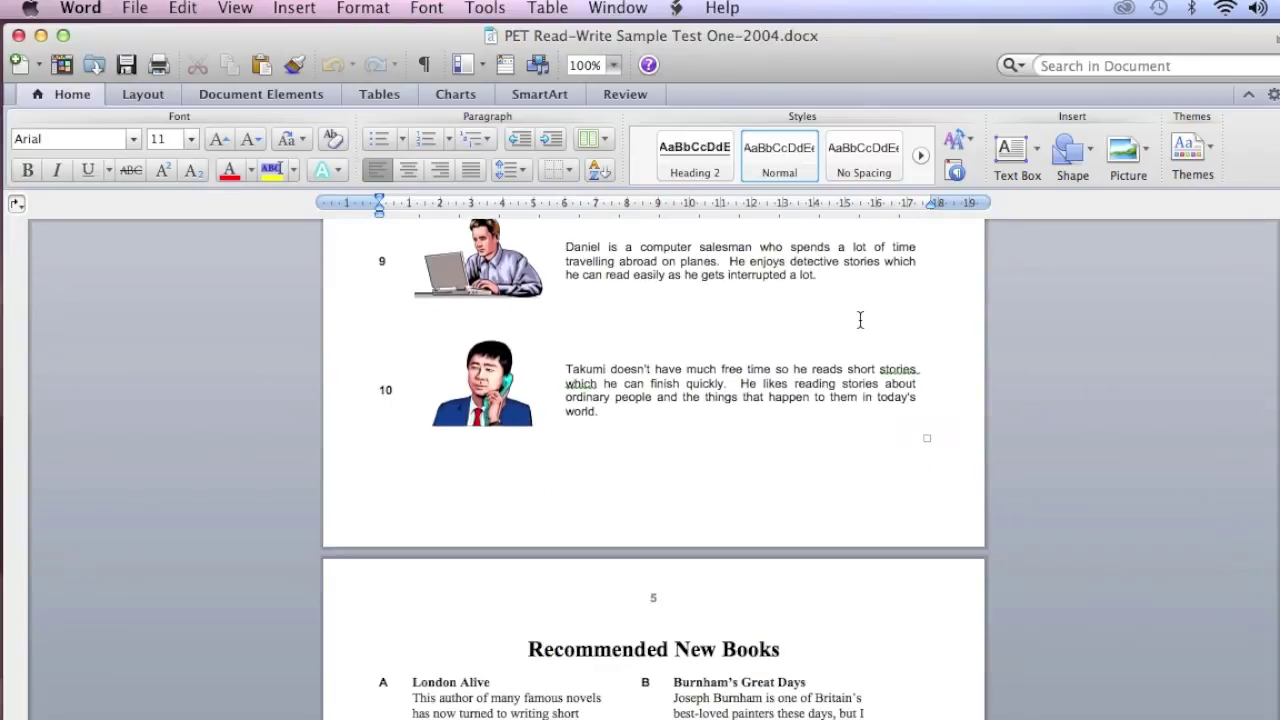
scroll(860, 320, "down", 5)
Step: Scroll the DOCX on to the Arctic article, then switch back to InDesign
scroll(860, 320, "down", 5)
scroll(860, 320, "down", 3)
scroll(860, 320, "down", 6)
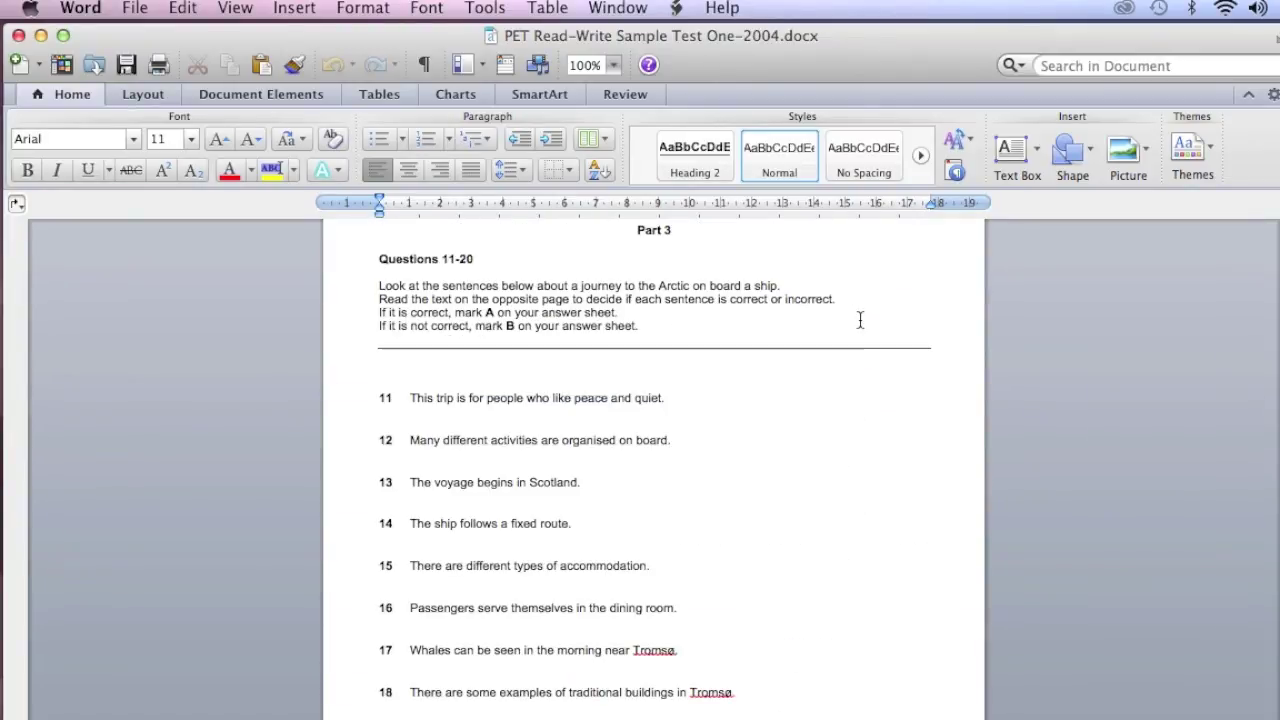
scroll(859, 318, "down", 5)
scroll(859, 318, "down", 5)
scroll(859, 318, "down", 2)
scroll(859, 318, "down", 5)
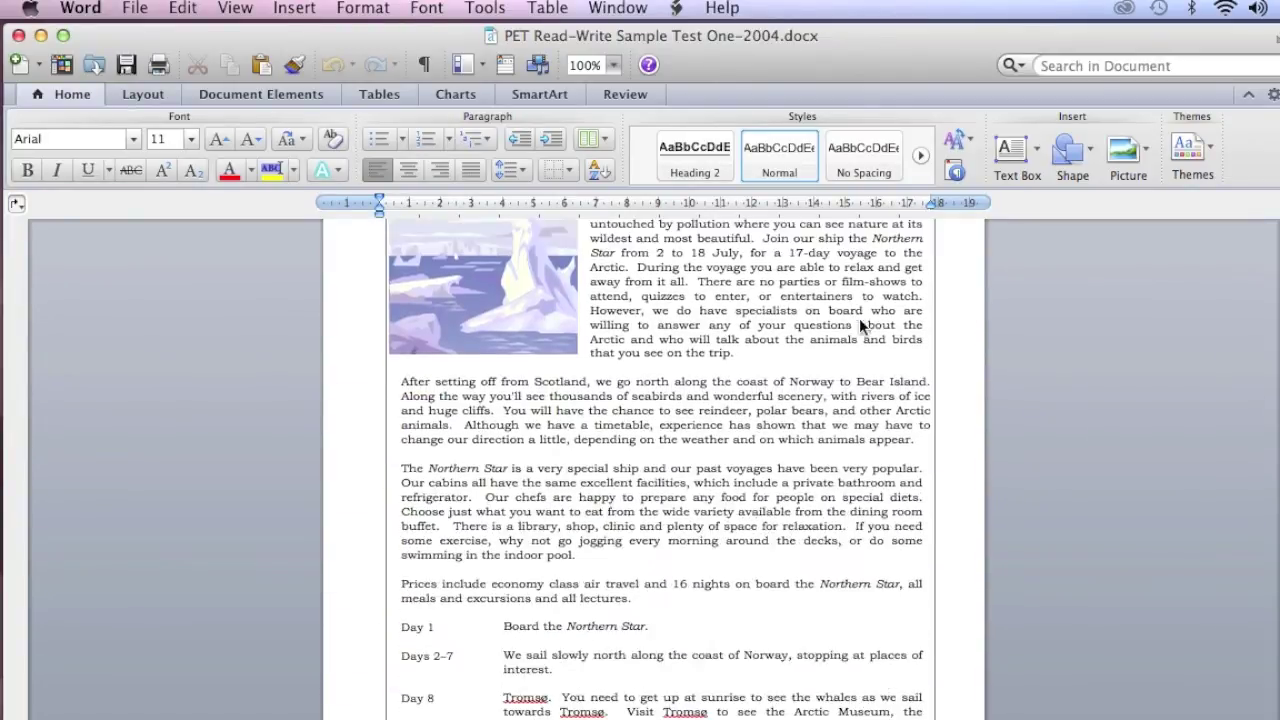
scroll(859, 318, "down", 3)
scroll(859, 318, "up", 6)
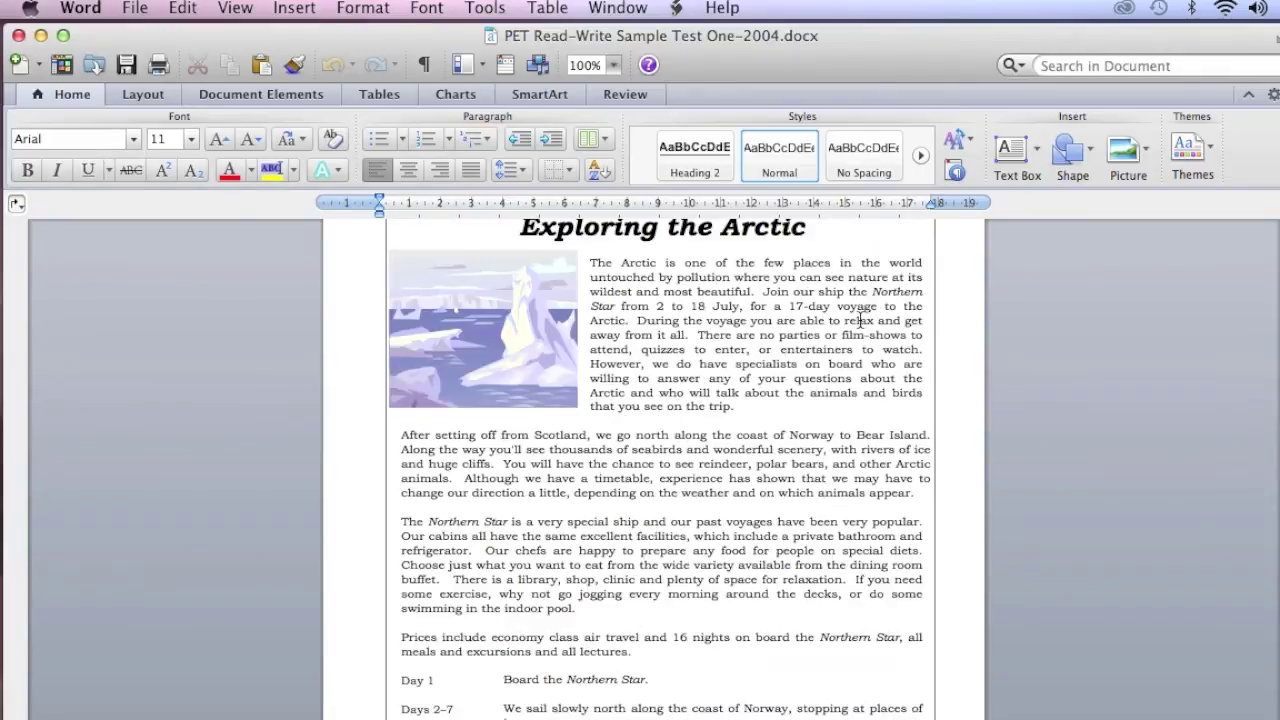
scroll(859, 318, "down", 7)
scroll(859, 318, "up", 3)
scroll(859, 318, "up", 6)
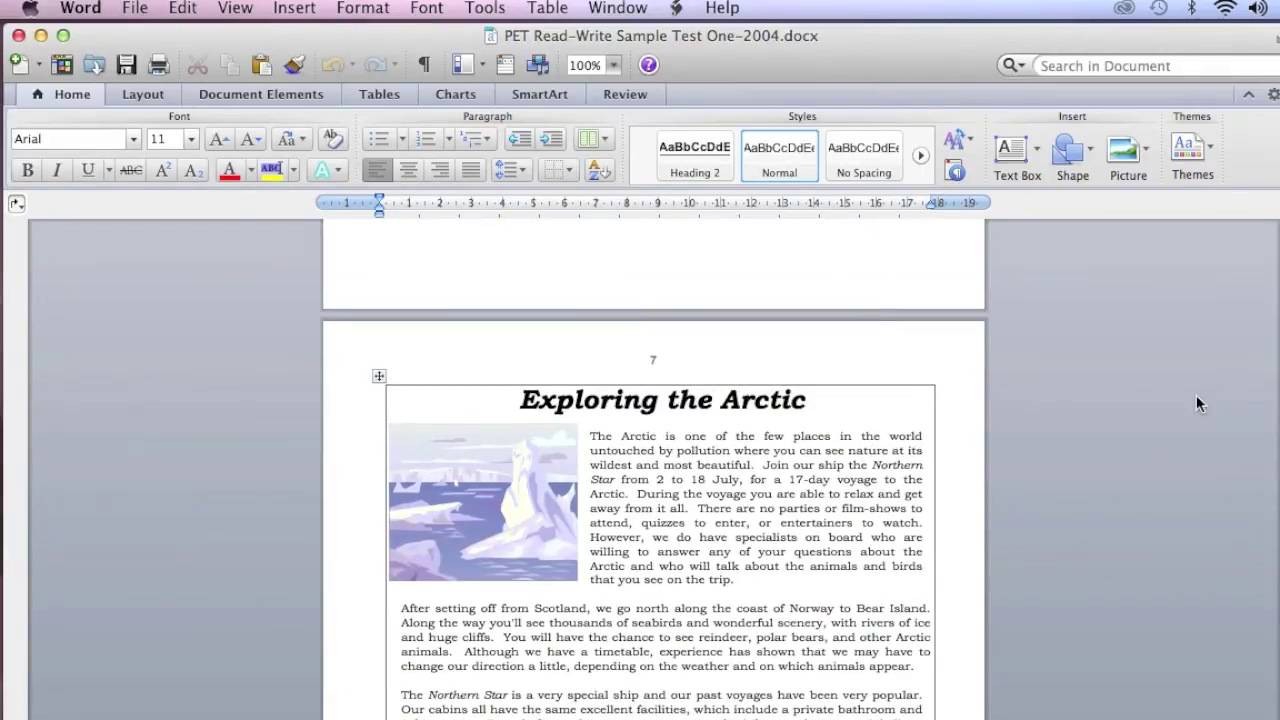
key("super+Tab")
Step: Move the InDesign document window higher and scroll through the converted book-review pages
left_click_drag(1140, 432, 1073, 215)
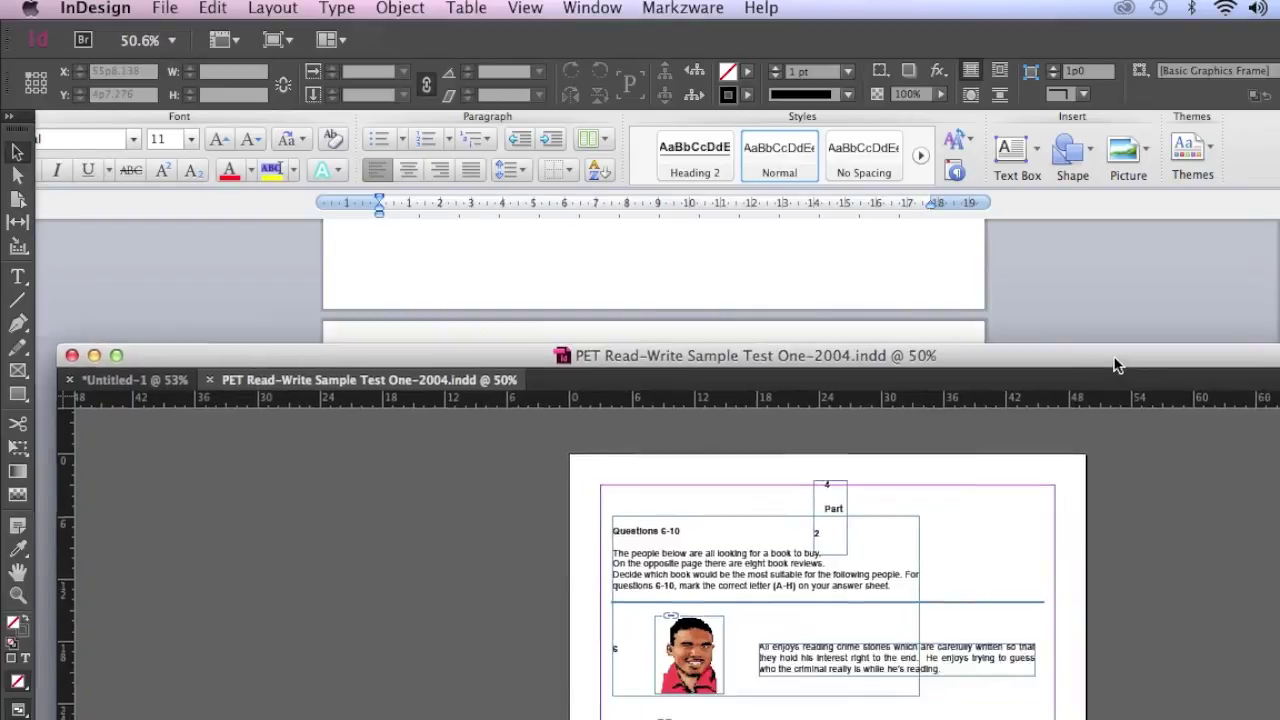
scroll(1090, 437, "down", 3)
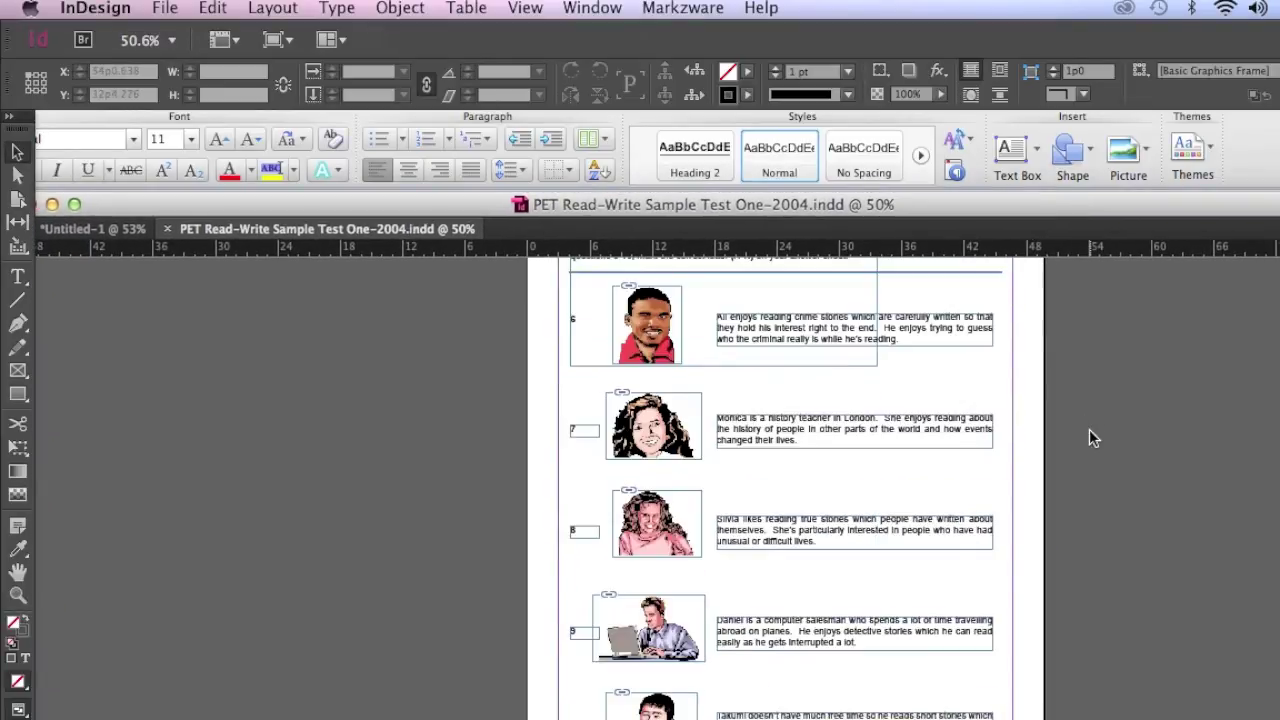
scroll(1089, 437, "down", 3)
scroll(1089, 437, "down", 4)
scroll(1089, 437, "down", 5)
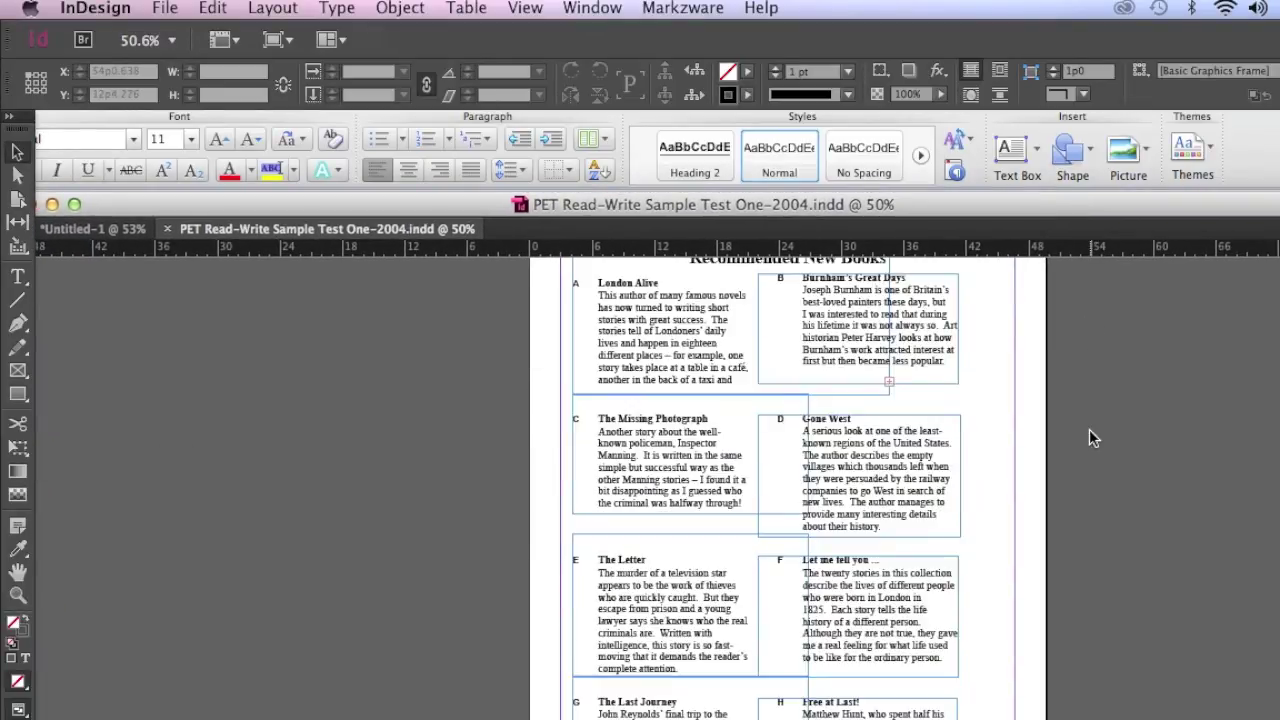
scroll(1089, 437, "down", 3)
scroll(1089, 437, "down", 7)
scroll(1089, 437, "down", 3)
scroll(1089, 437, "down", 2)
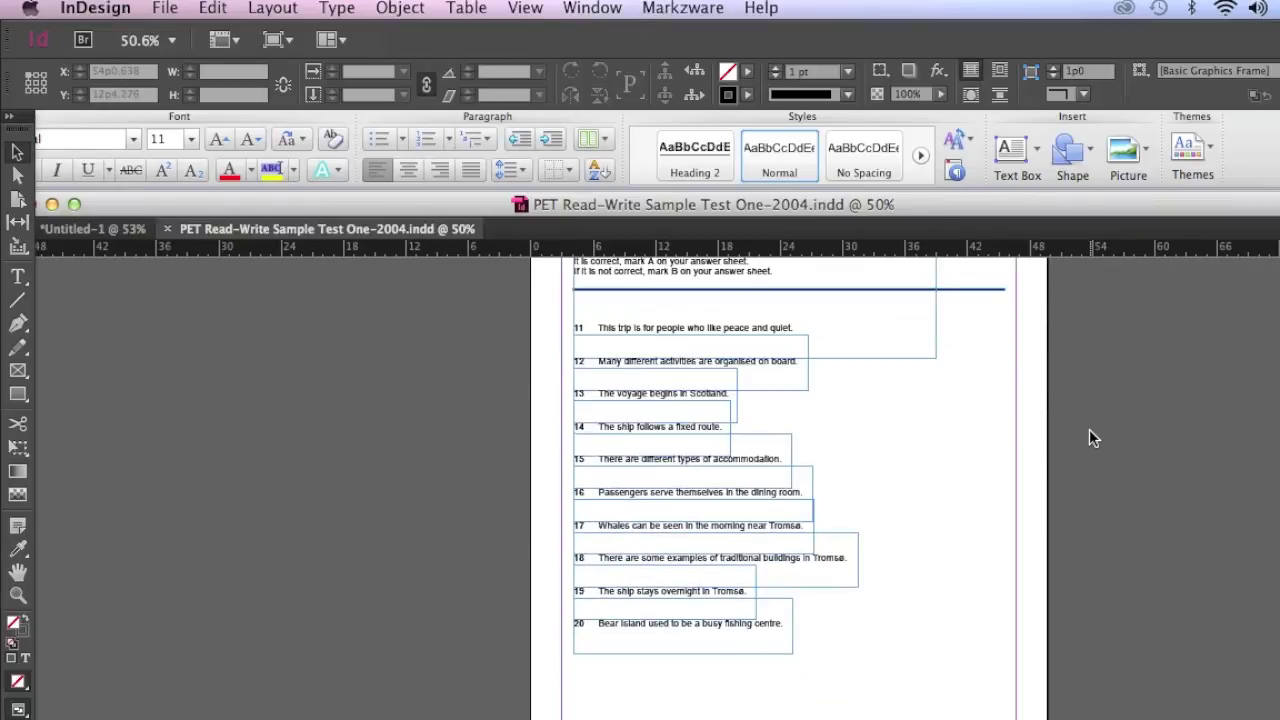
scroll(1089, 437, "down", 2)
scroll(1089, 430, "down", 4)
Step: Scroll the converted layout on to the Exploring the Arctic article page
scroll(1089, 430, "down", 4)
scroll(1089, 430, "down", 3)
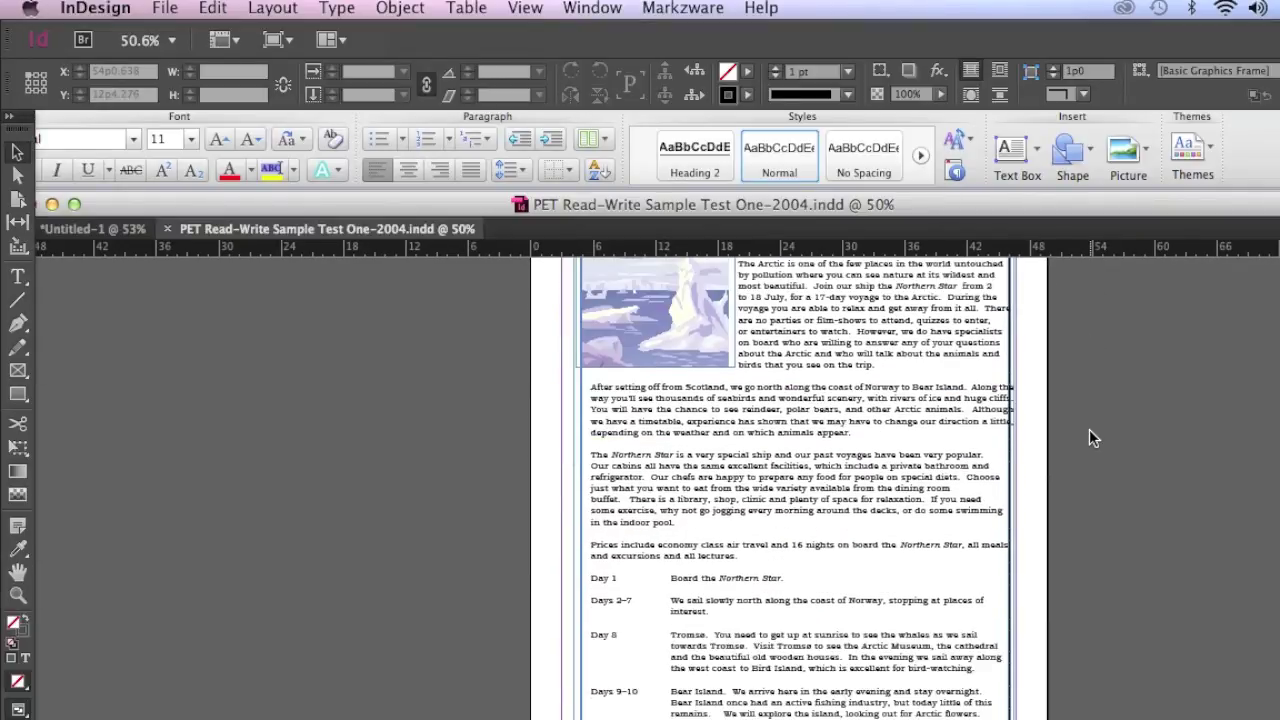
scroll(1089, 430, "down", 4)
scroll(1089, 430, "down", 4)
scroll(1089, 430, "down", 4)
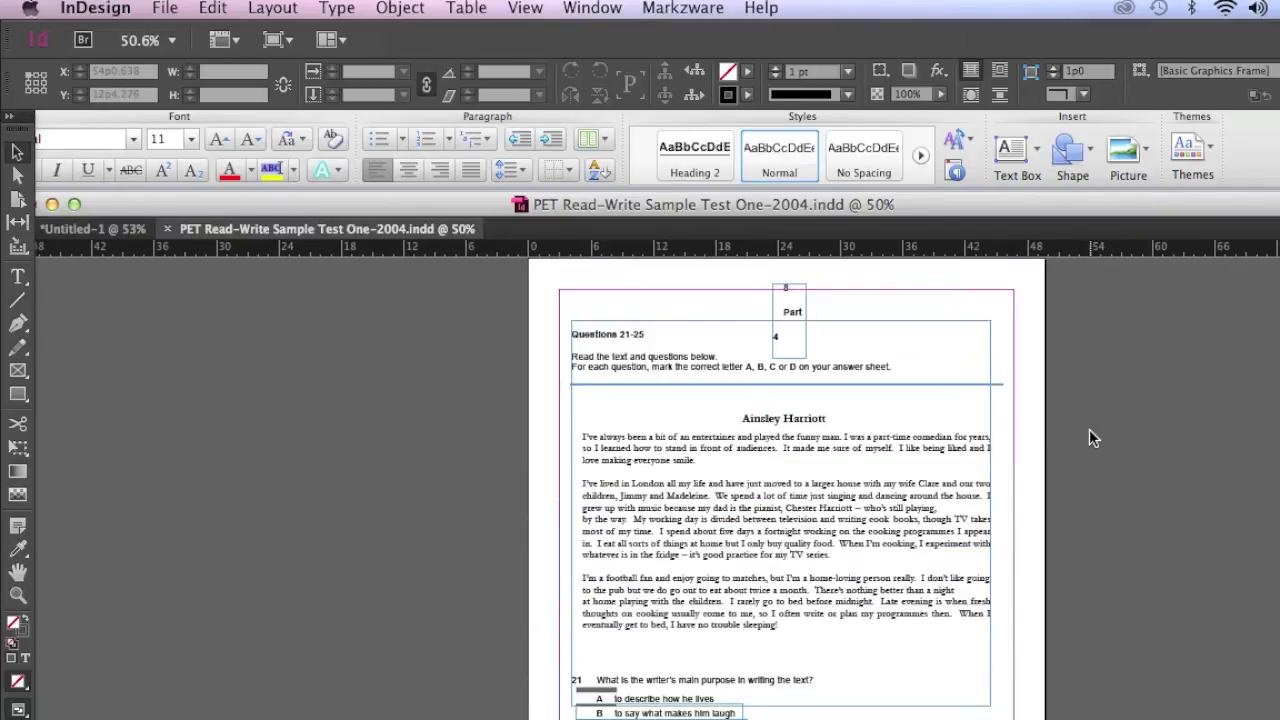
scroll(1089, 430, "down", 3)
scroll(1089, 429, "up", 5)
scroll(1089, 429, "up", 10)
scroll(1089, 429, "up", 3)
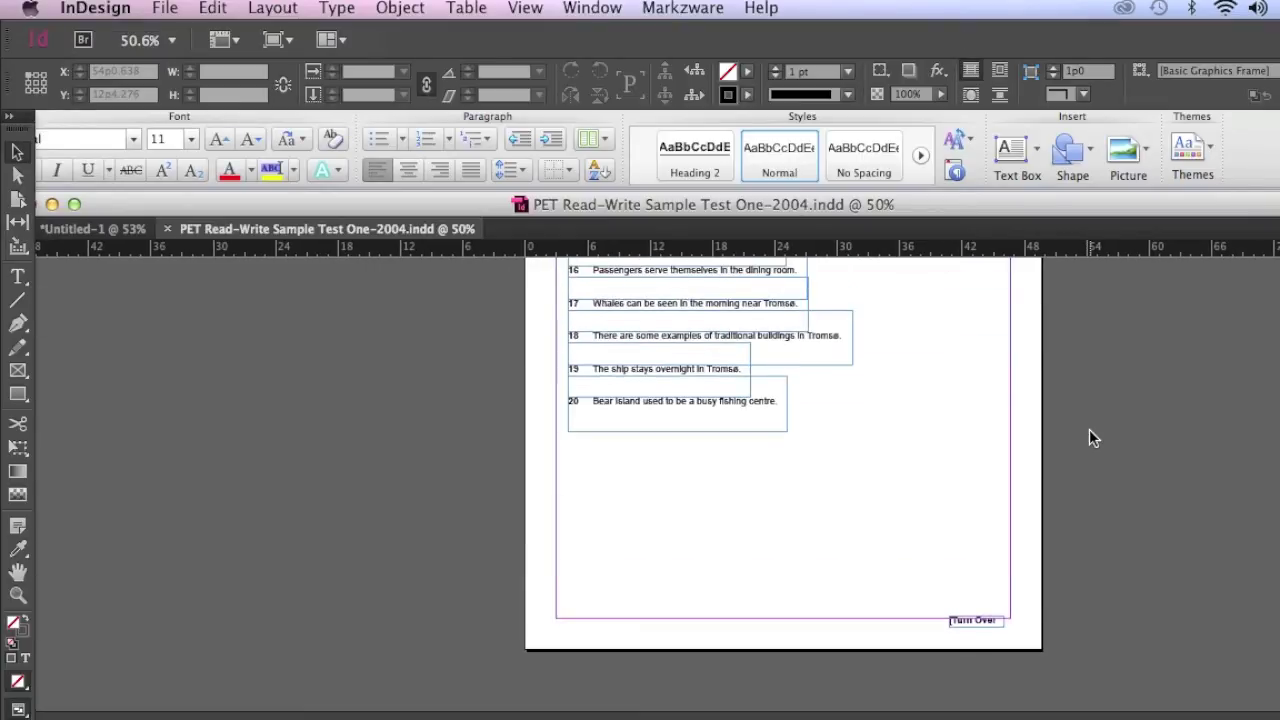
scroll(1089, 429, "down", 4)
scroll(1089, 435, "down", 3)
scroll(1089, 435, "up", 2)
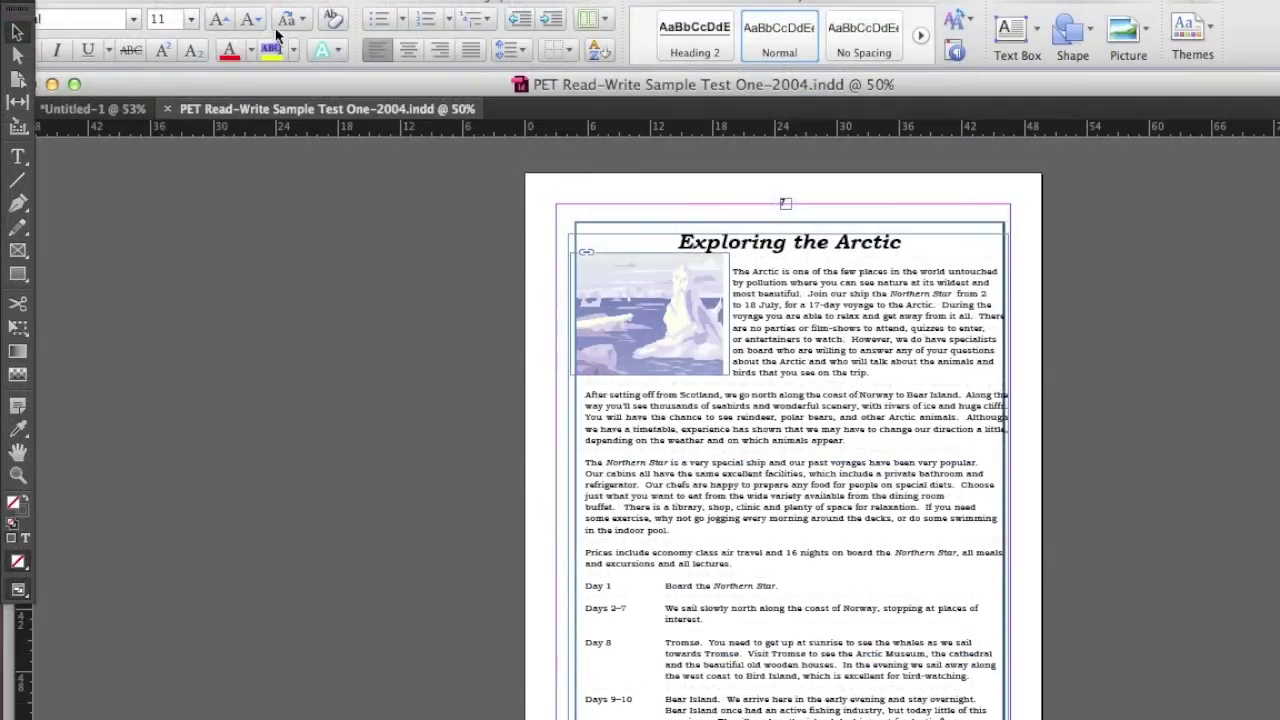
Step: Switch to the Untitled-1 document with the directly placed DOCX and view its first spreads
left_click(105, 109)
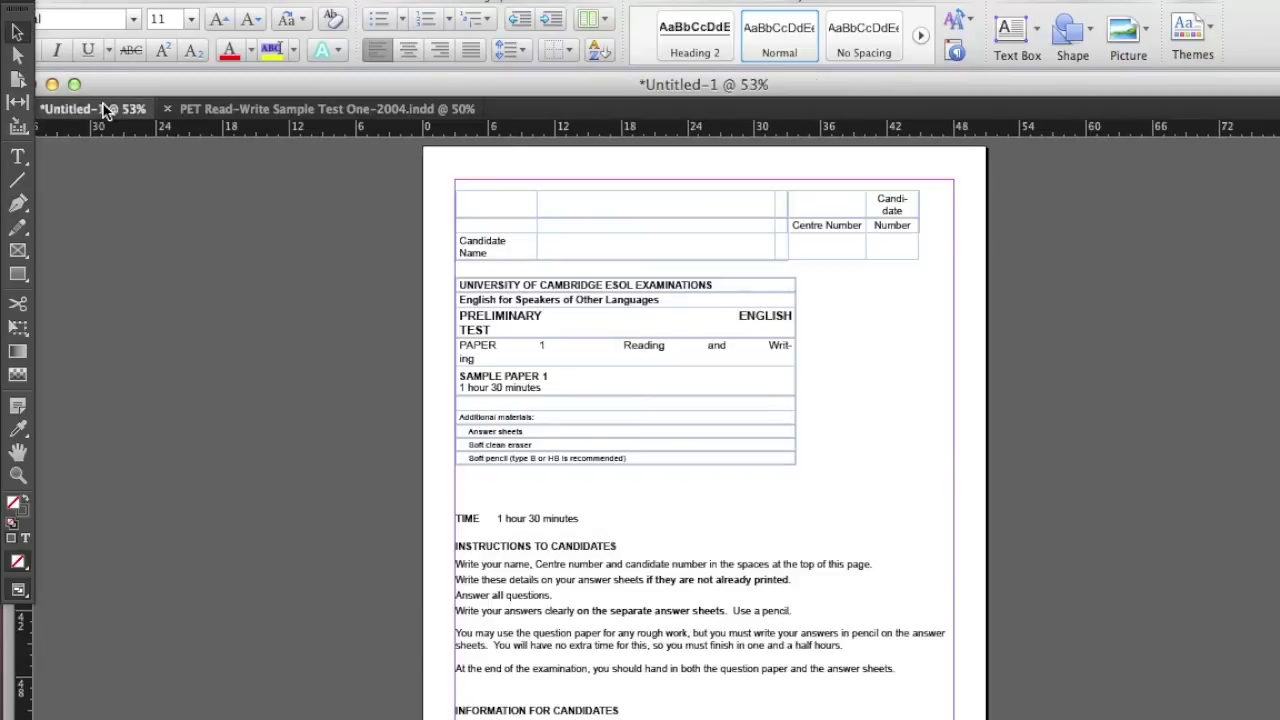
scroll(1040, 340, "down", 5)
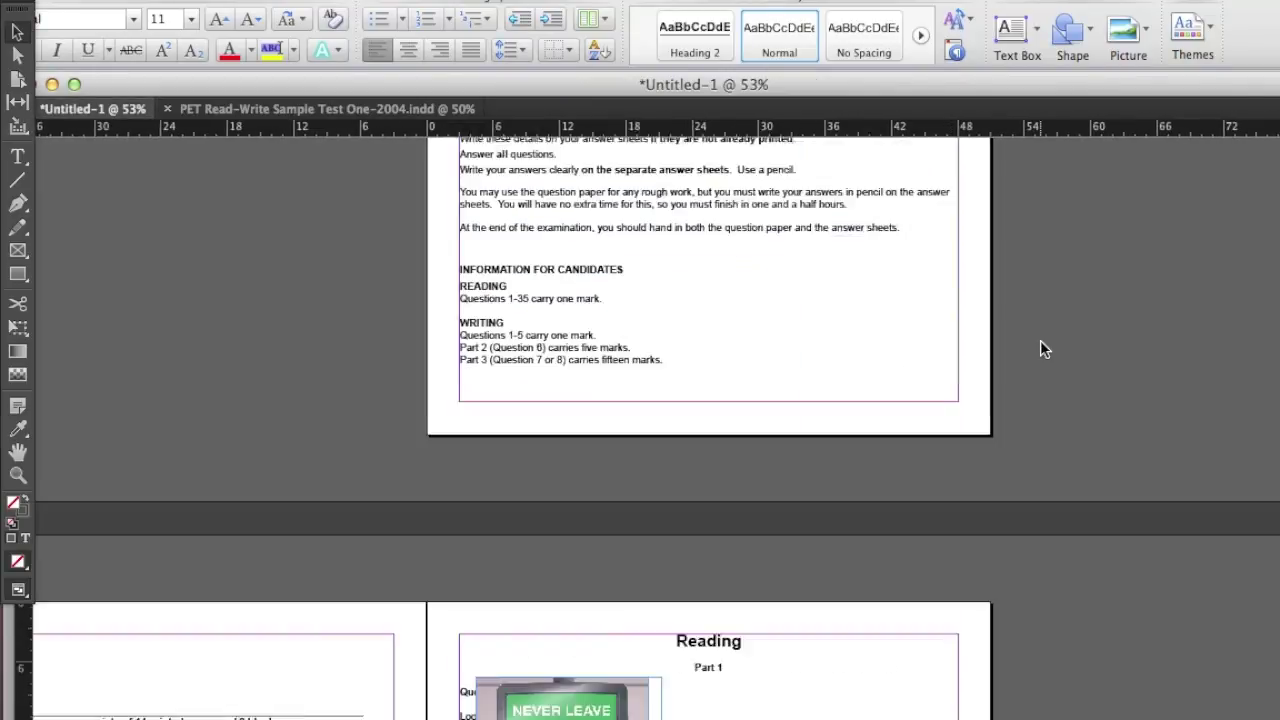
scroll(1040, 340, "down", 10)
scroll(1040, 348, "down", 10)
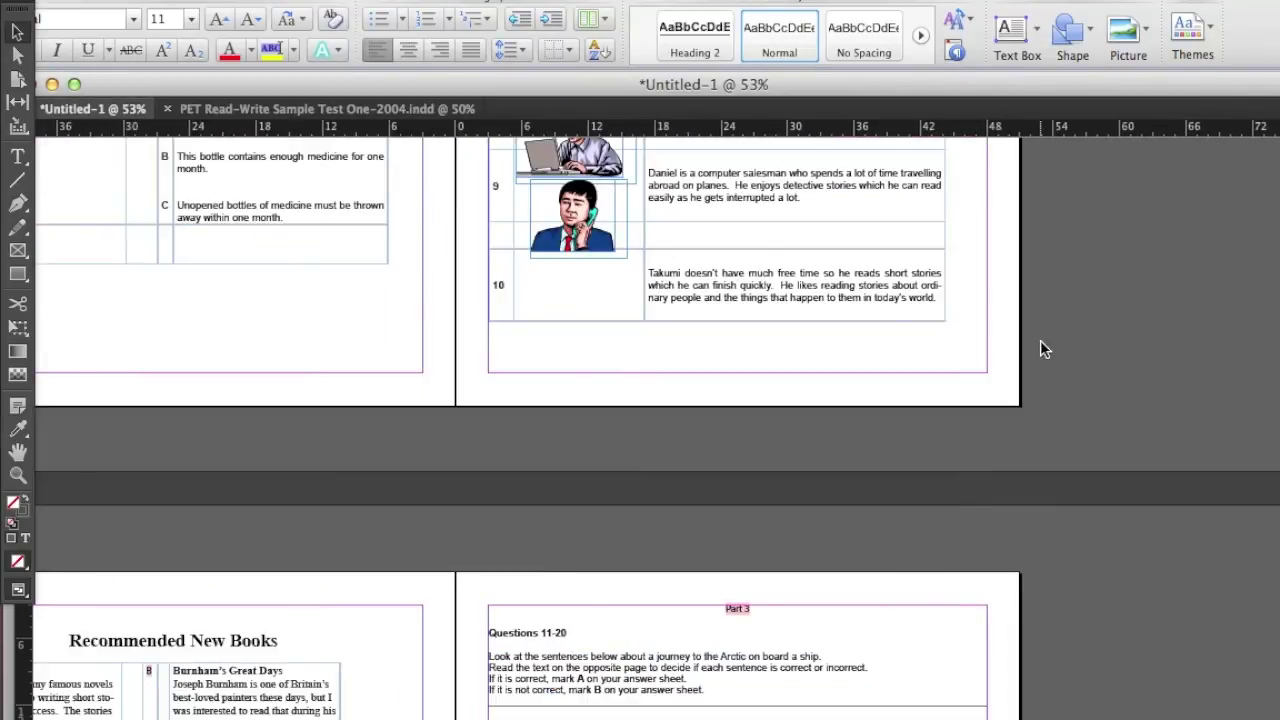
scroll(1040, 348, "left", 5)
scroll(1040, 348, "down", 1)
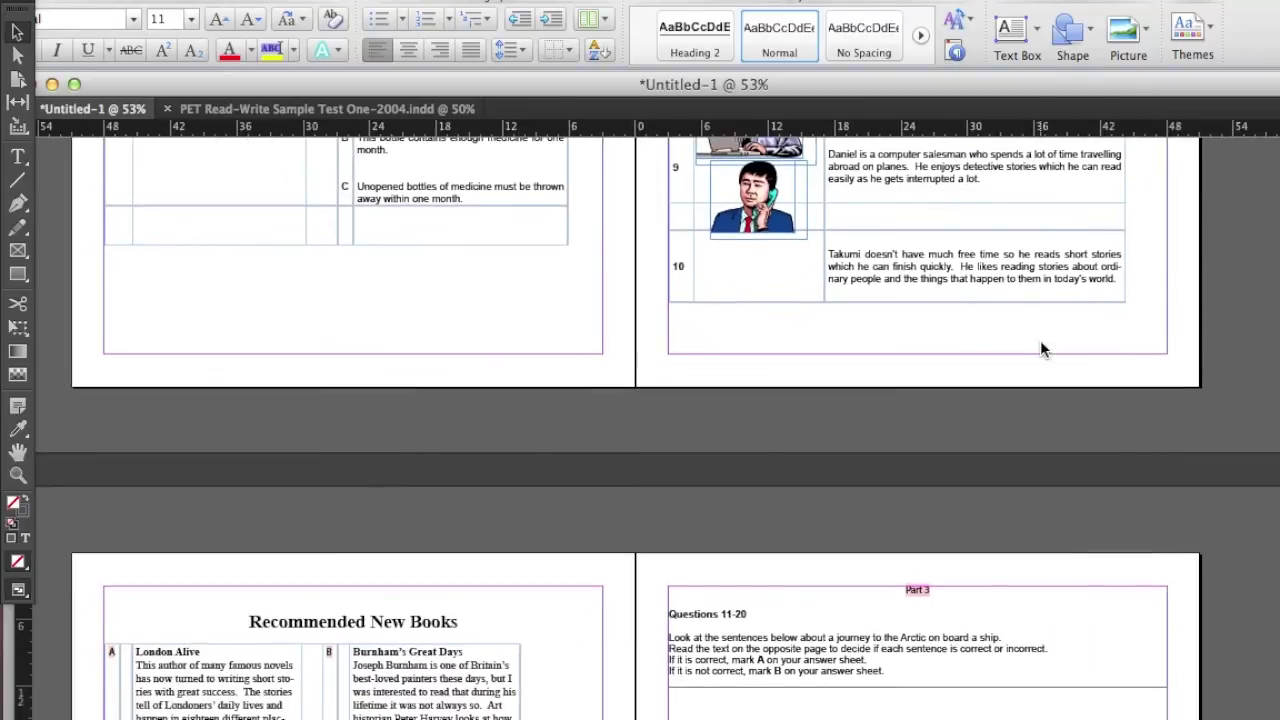
scroll(1040, 348, "up", 10)
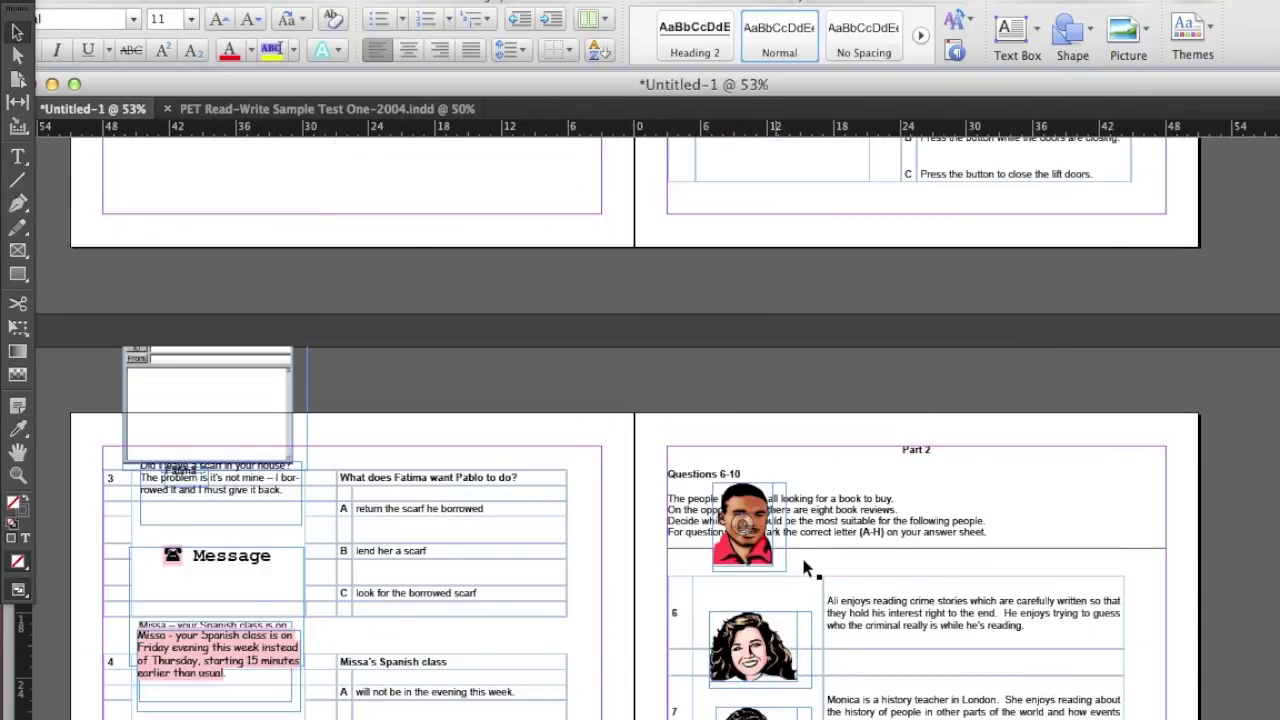
Step: Scroll through the remaining Untitled-1 spreads to compare them with the converted layout
scroll(803, 561, "down", 5)
scroll(801, 568, "down", 5)
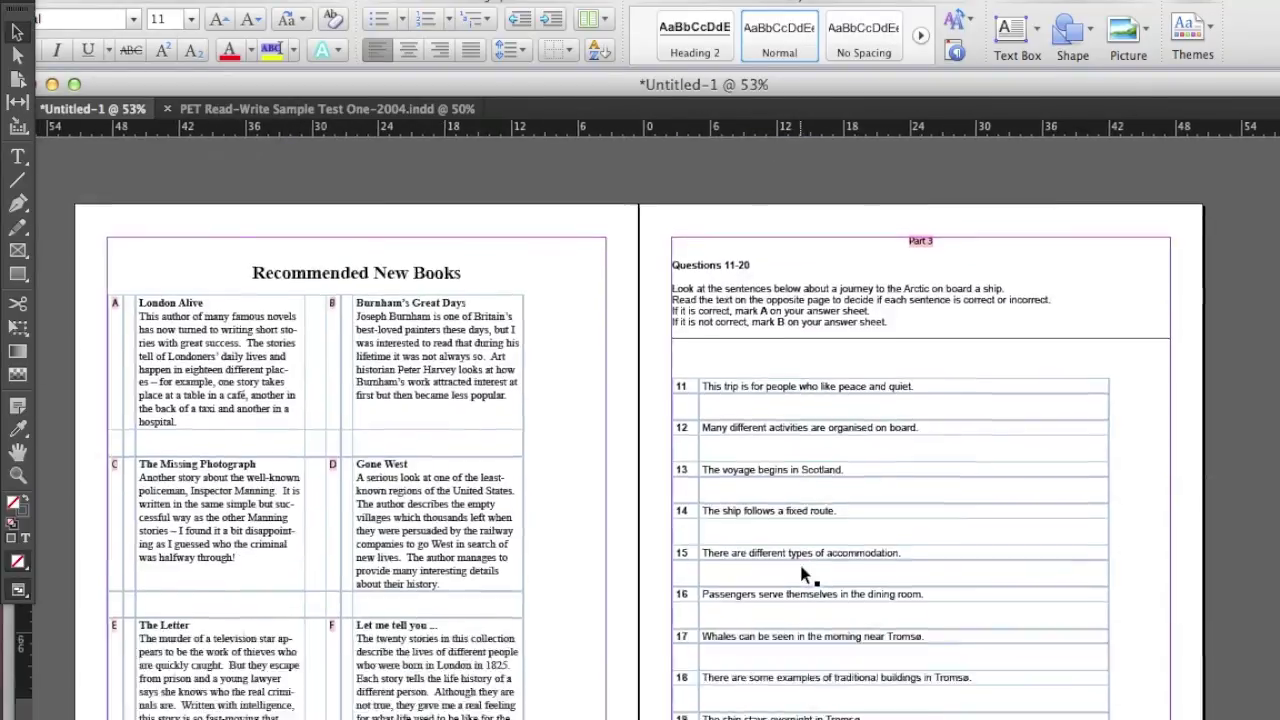
scroll(799, 560, "down", 3)
scroll(800, 565, "down", 5)
scroll(750, 550, "down", 2)
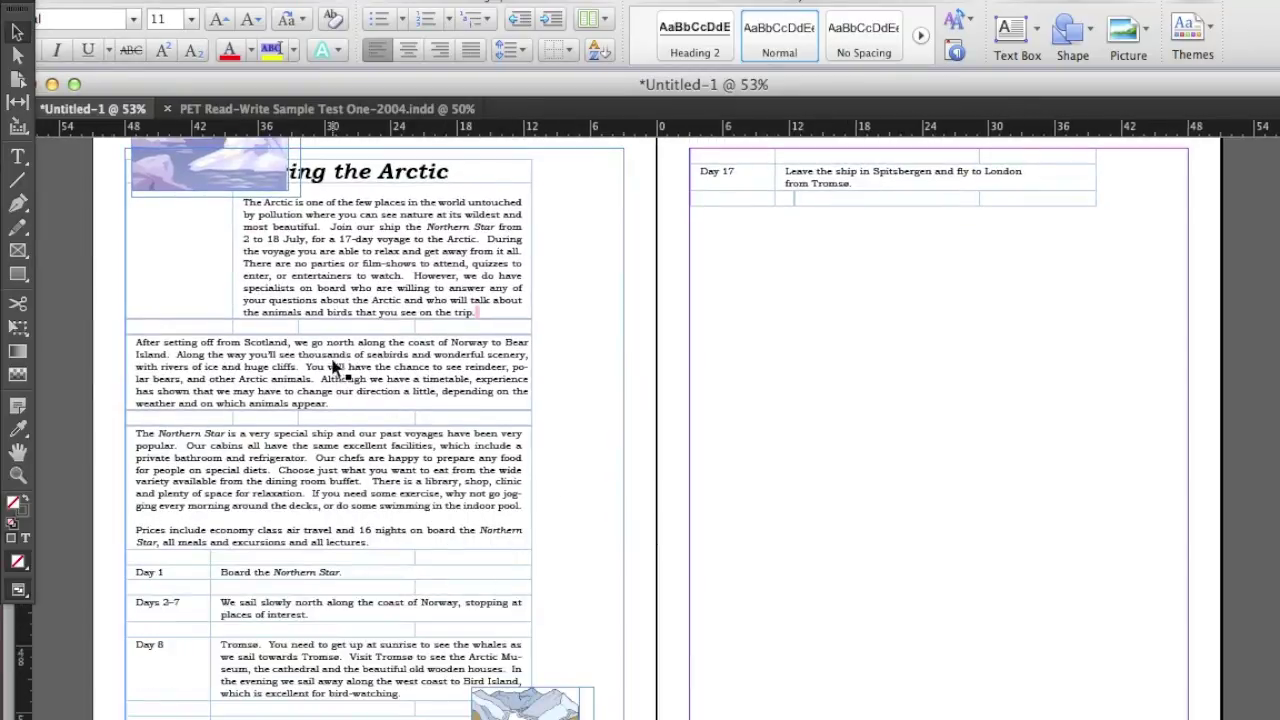
scroll(377, 342, "up", 1)
scroll(418, 322, "down", 2)
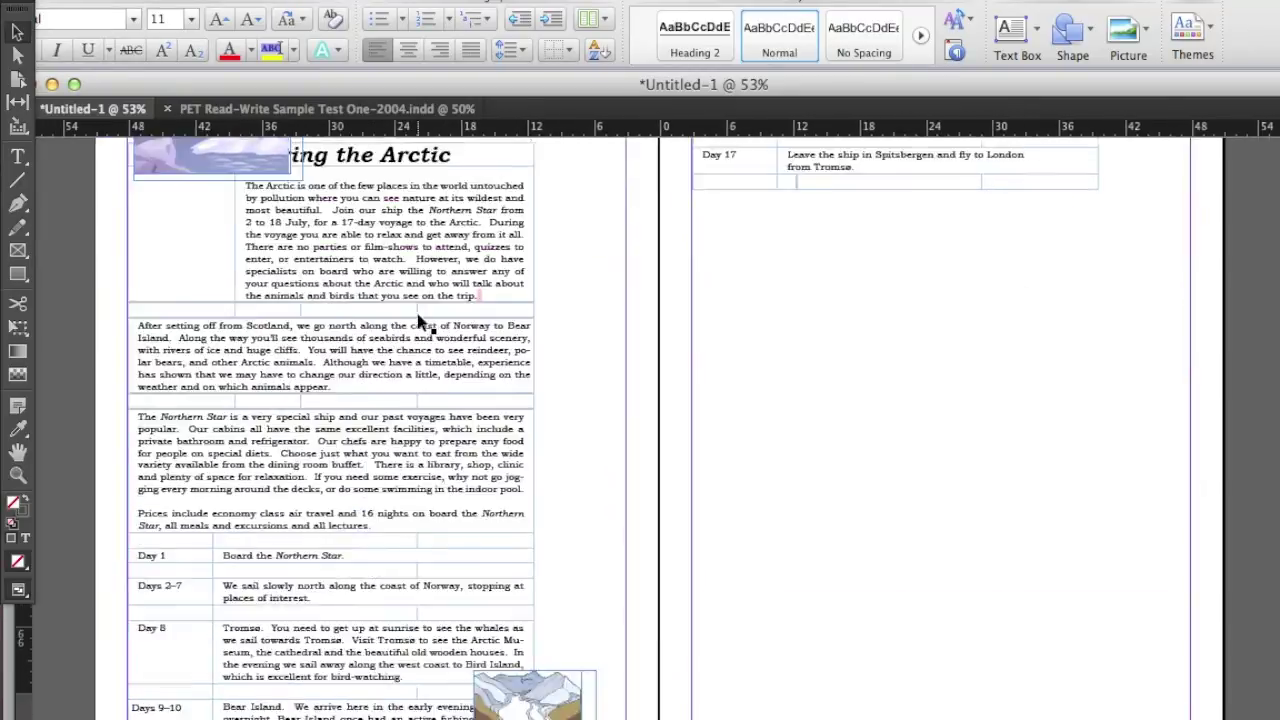
scroll(418, 322, "down", 4)
scroll(418, 322, "down", 2)
scroll(418, 322, "up", 5)
scroll(418, 322, "up", 6)
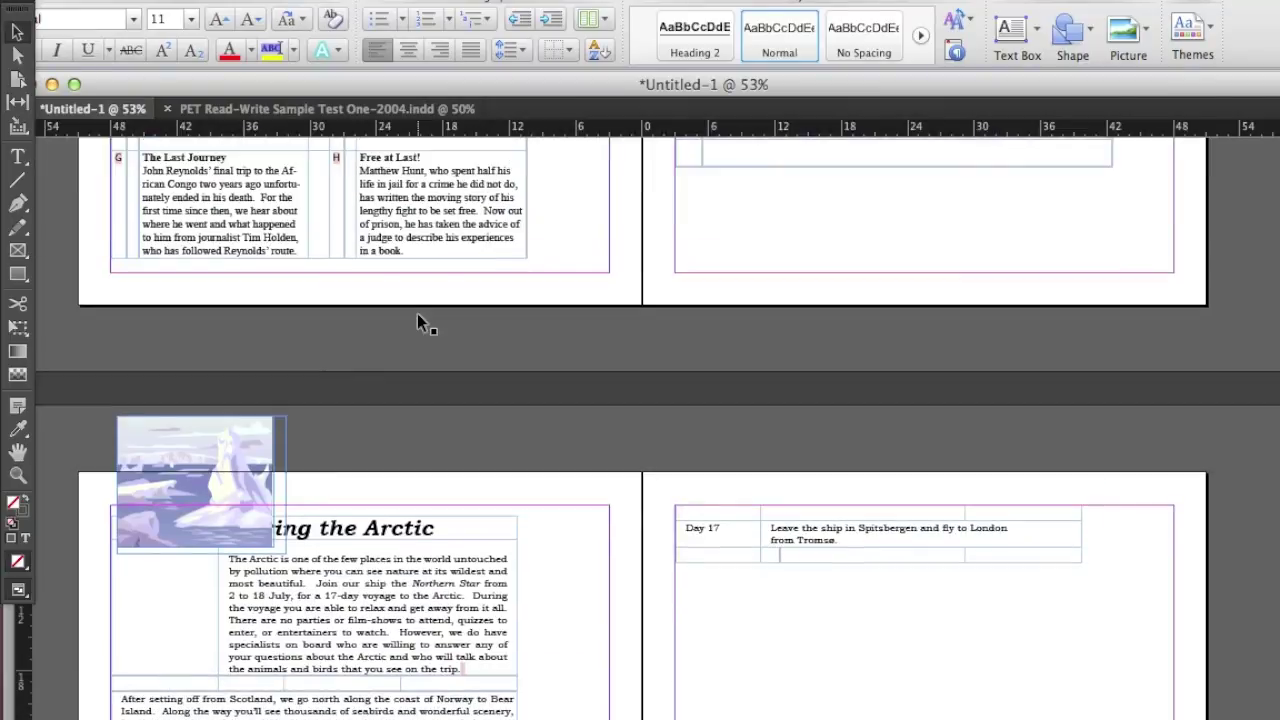
Step: Bring up the PDF2DTP product page in Firefox and open its Example Conversions image full size
left_click(367, 108)
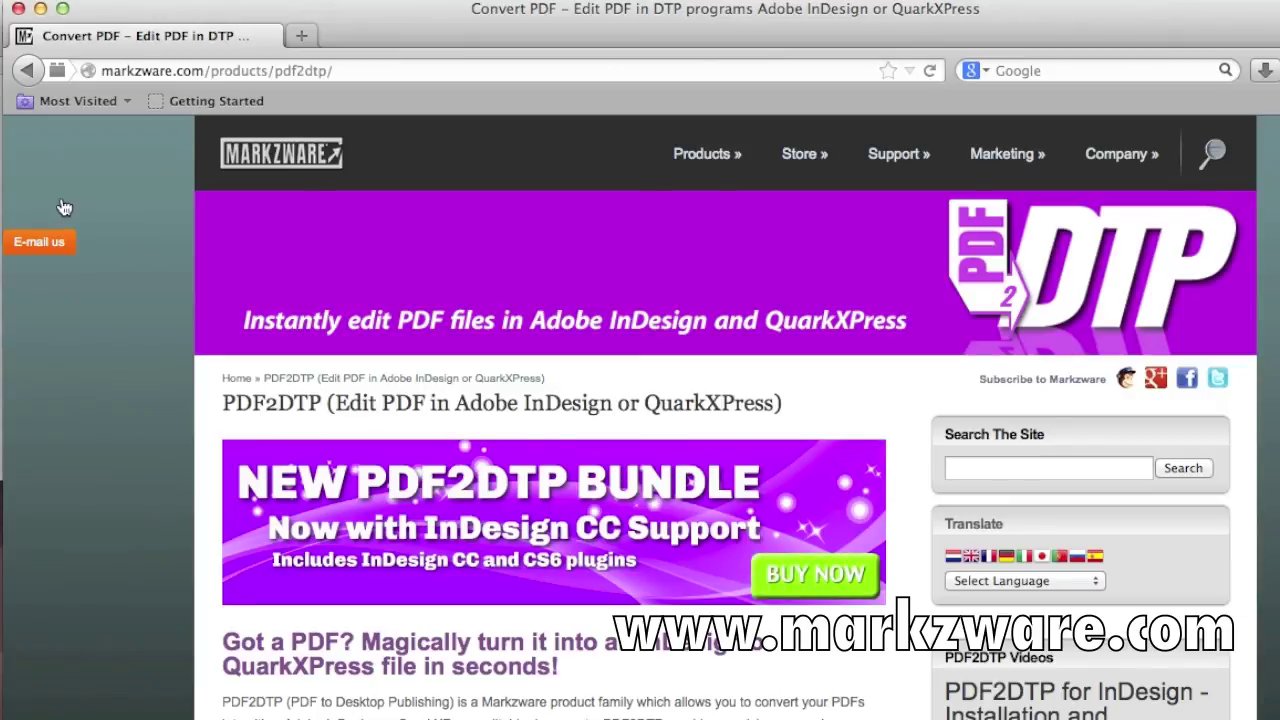
scroll(63, 207, "down", 1)
scroll(63, 206, "down", 3)
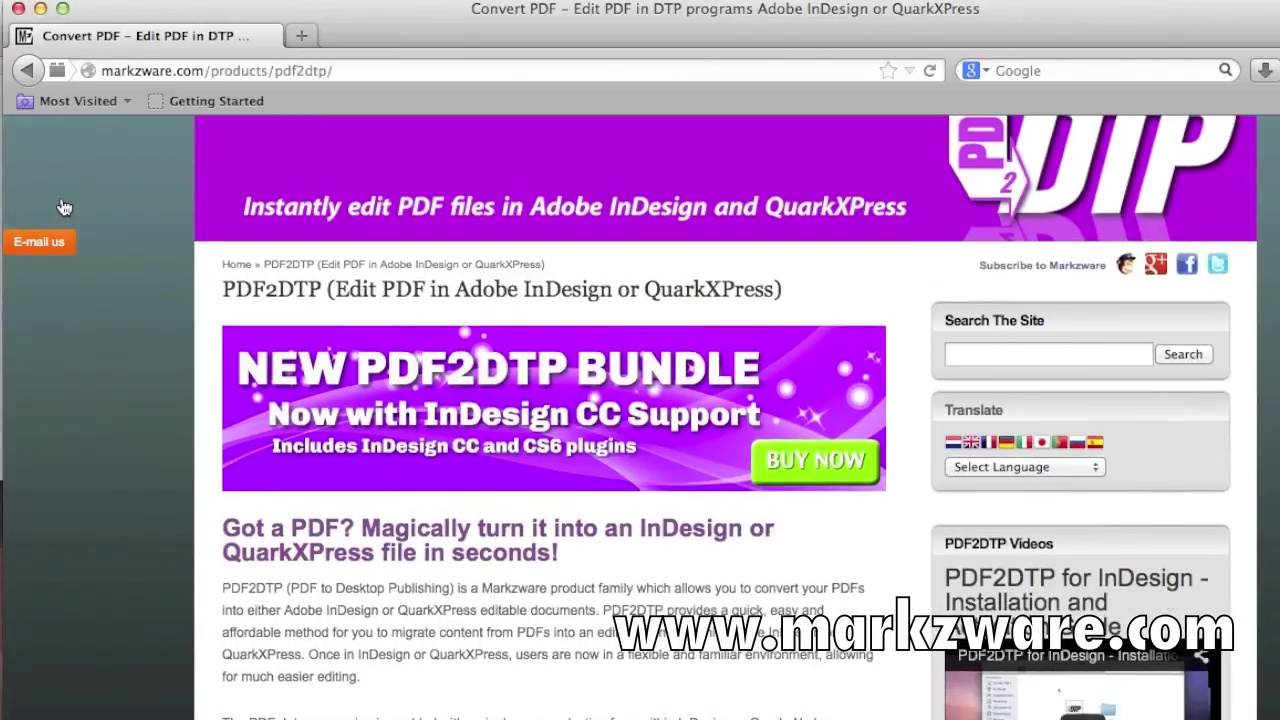
scroll(63, 206, "down", 1)
scroll(63, 205, "down", 2)
scroll(63, 206, "down", 3)
scroll(63, 206, "down", 3)
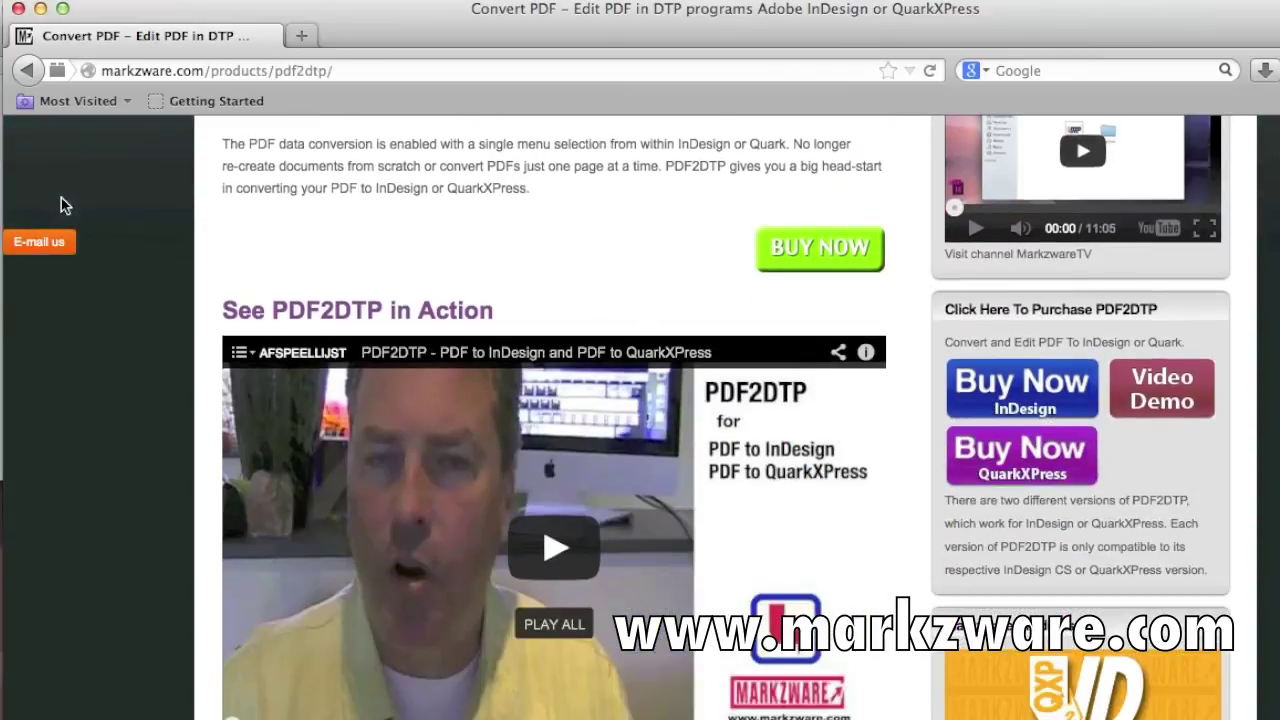
scroll(63, 206, "down", 2)
scroll(63, 206, "down", 2)
scroll(62, 205, "down", 3)
scroll(62, 205, "down", 2)
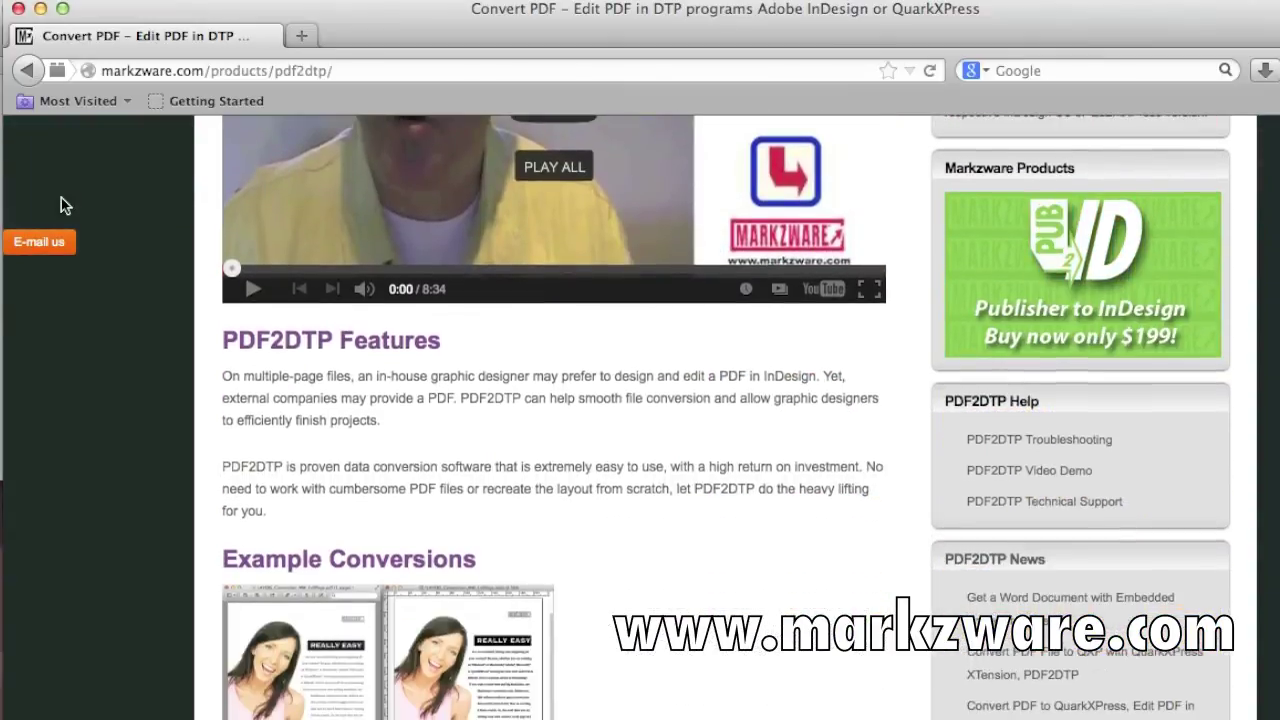
scroll(62, 205, "down", 3)
scroll(62, 205, "down", 2)
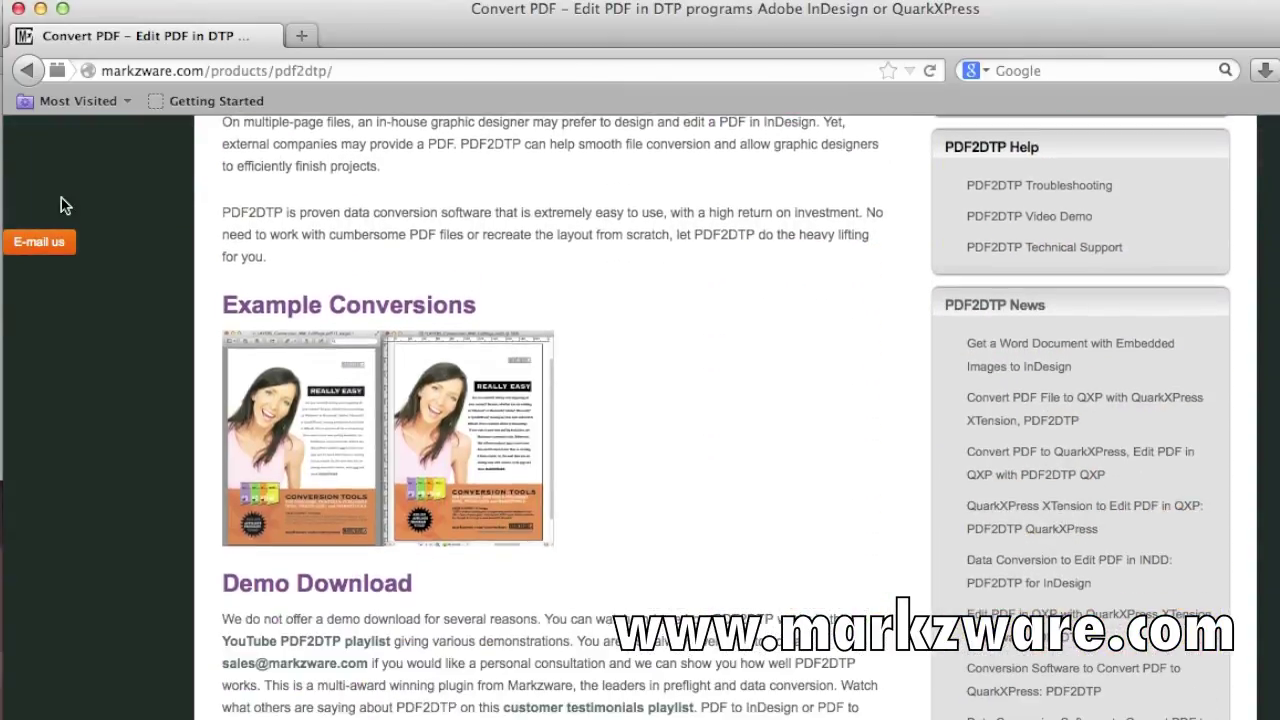
left_click(288, 376)
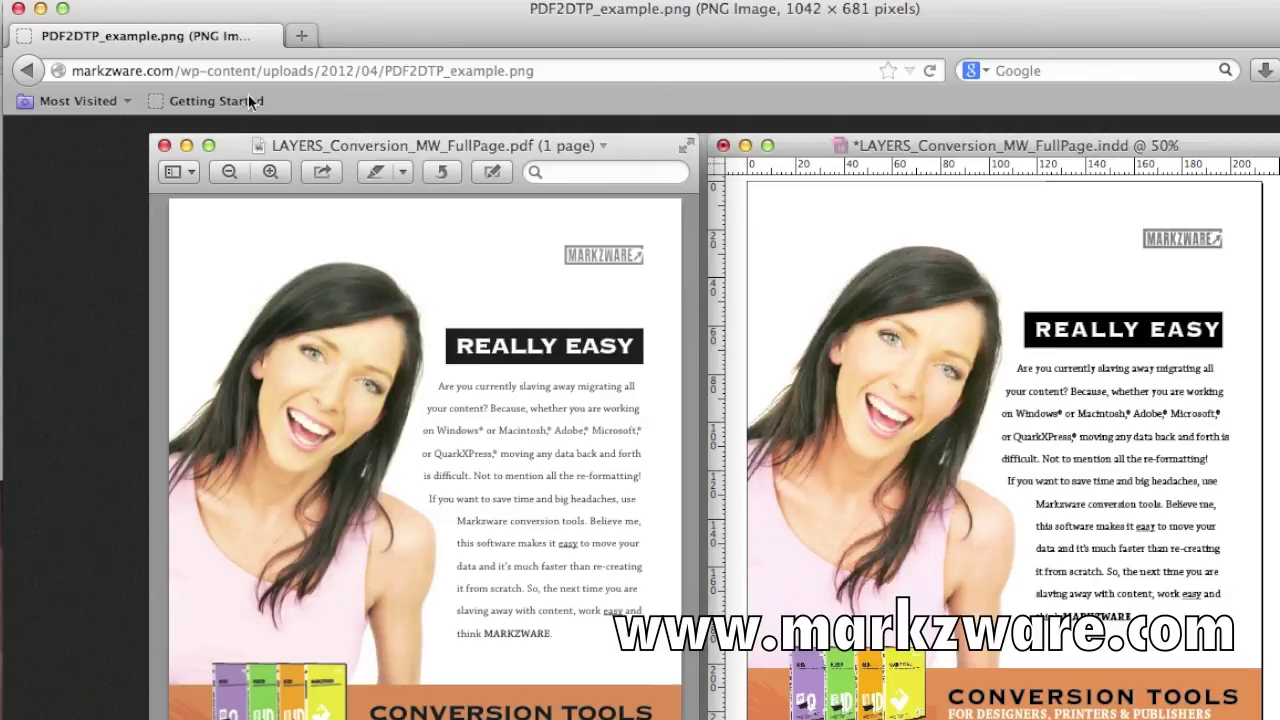
Step: Return to the PDF2DTP product page and reach the Store's ADD TO CART for the one-year Bundle Subscription
left_click(30, 72)
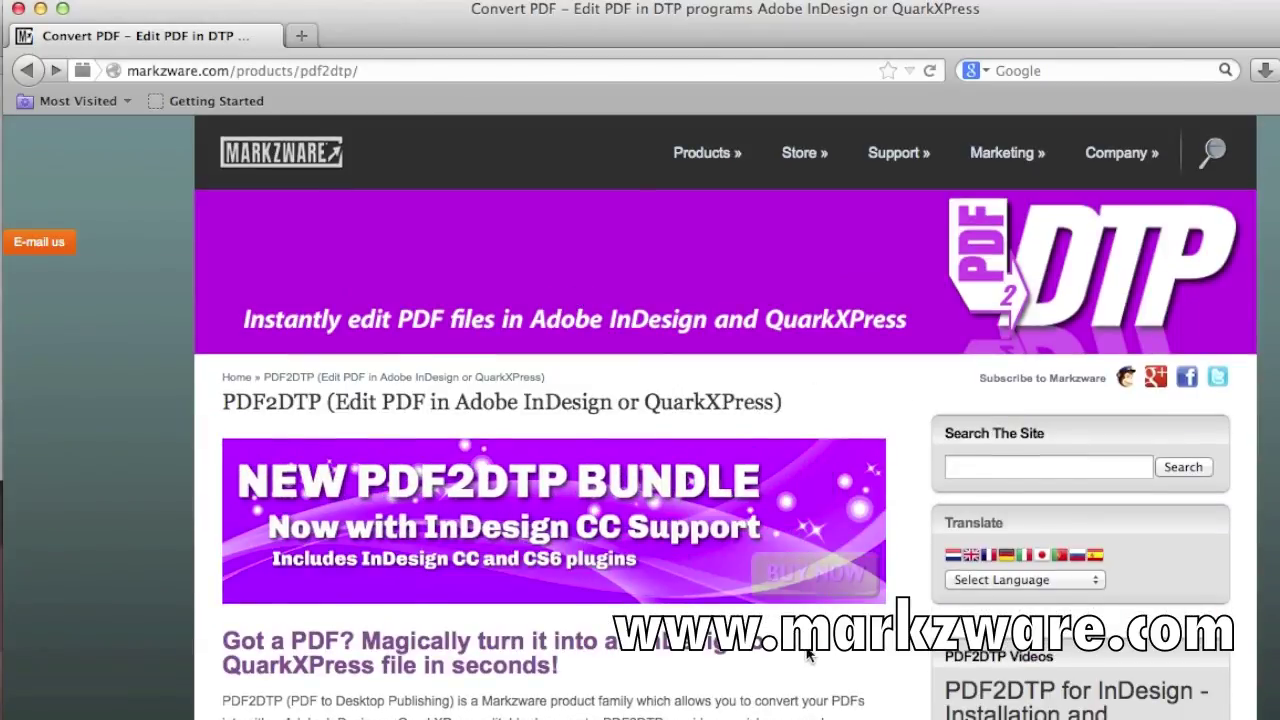
left_click(818, 578)
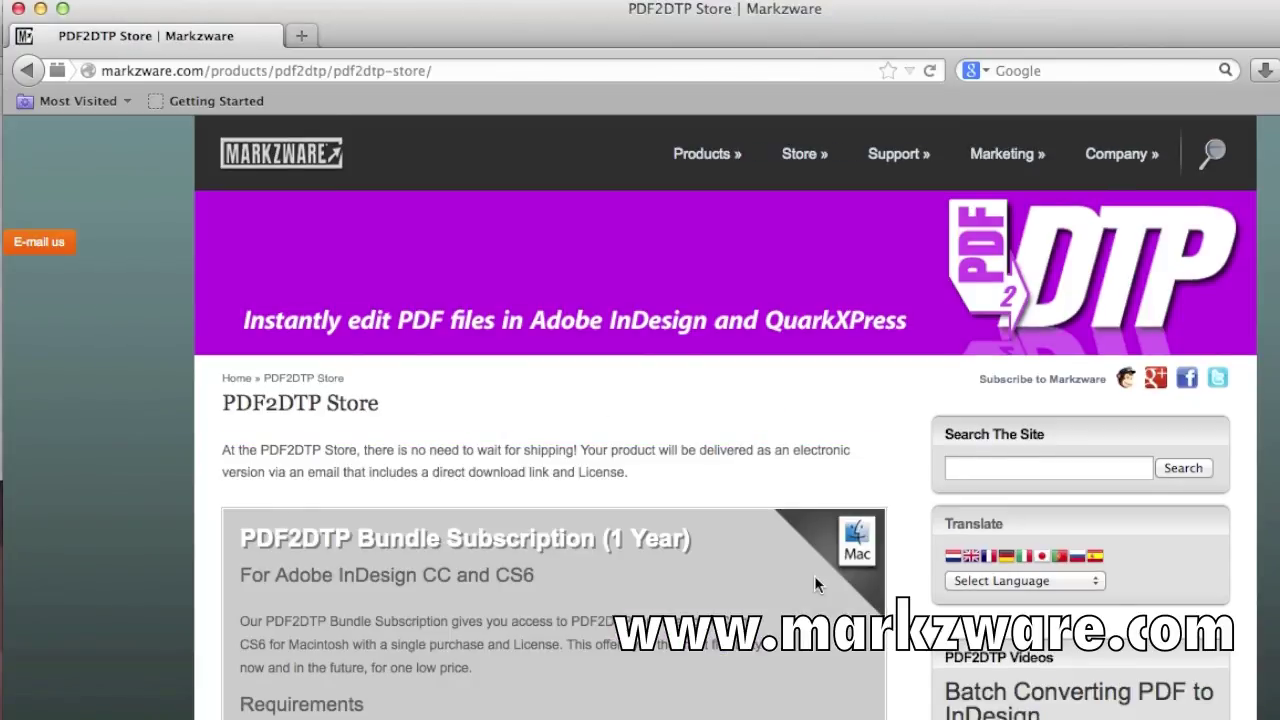
scroll(815, 583, "down", 3)
scroll(815, 579, "down", 2)
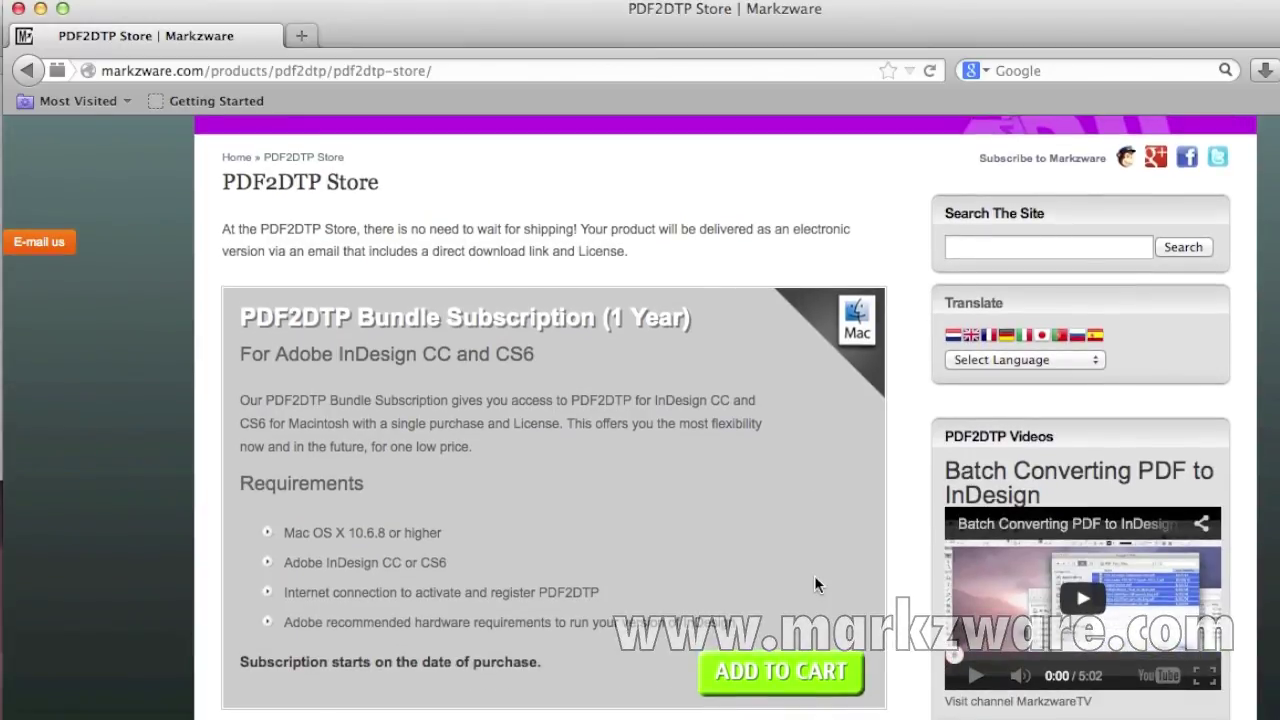